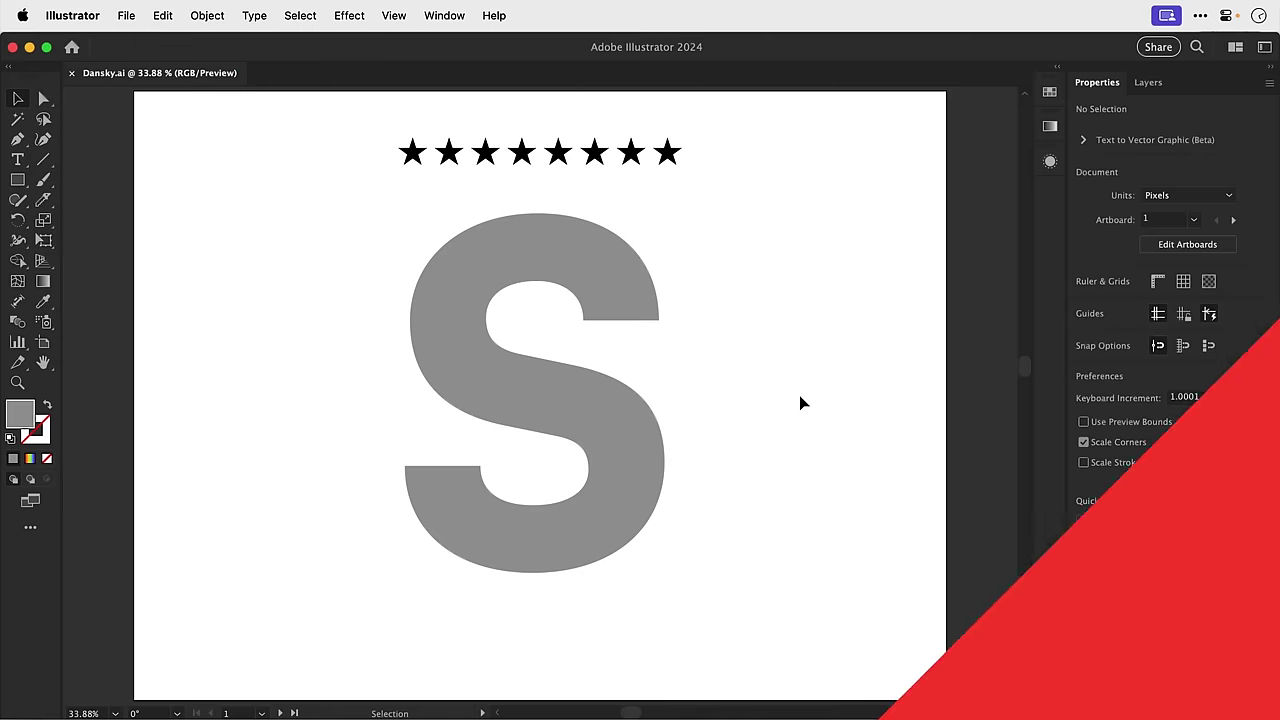
Convert the letter S text into outline shapes with Create Outlines.
left_click(606, 266)
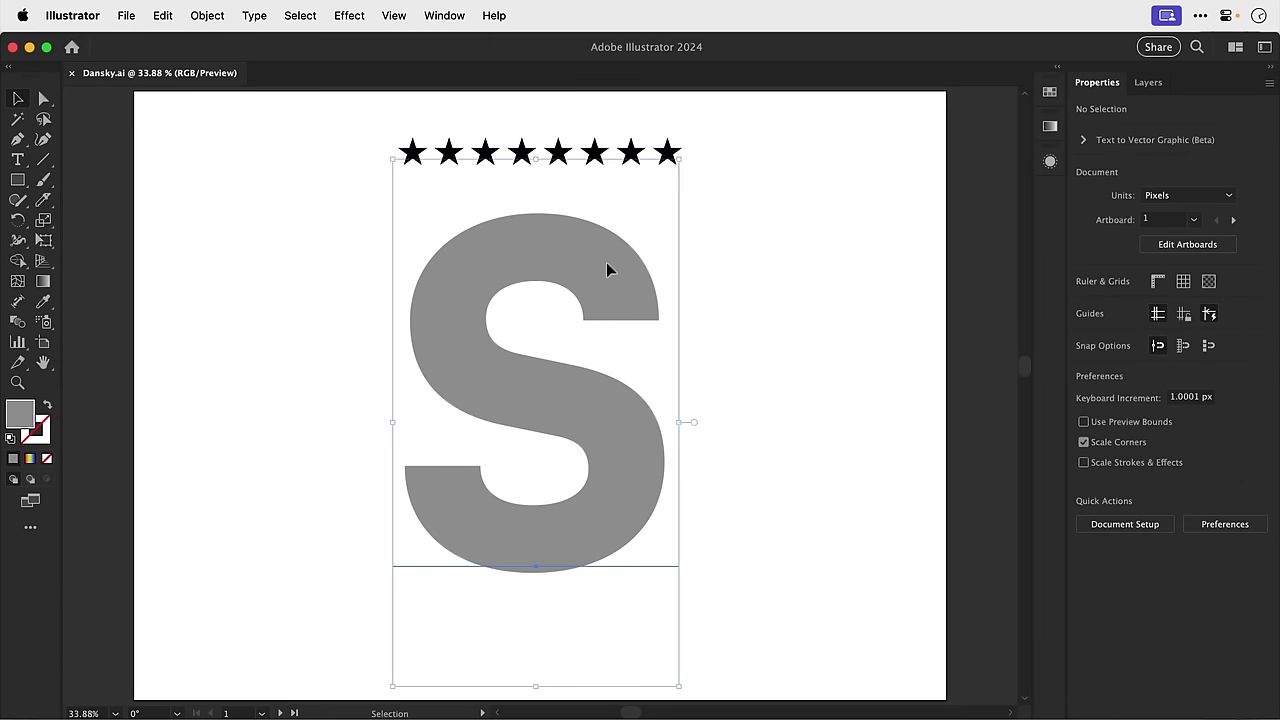
left_click(262, 18)
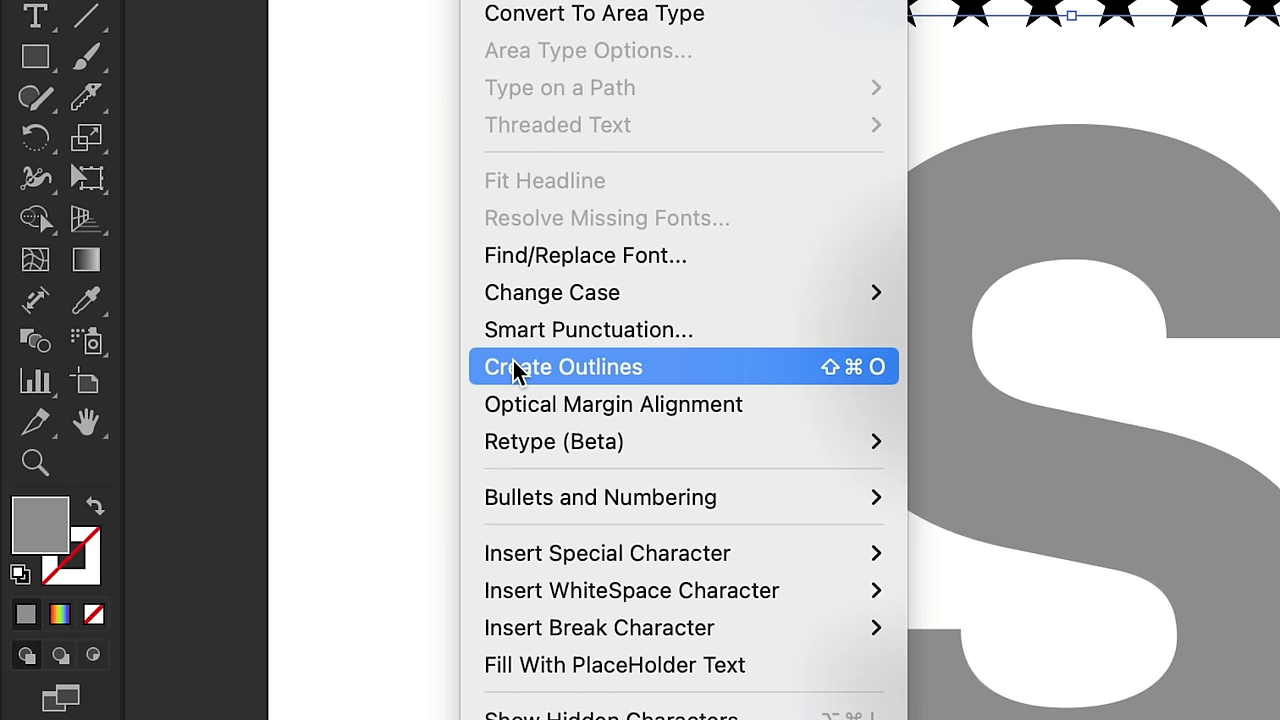
left_click(259, 335)
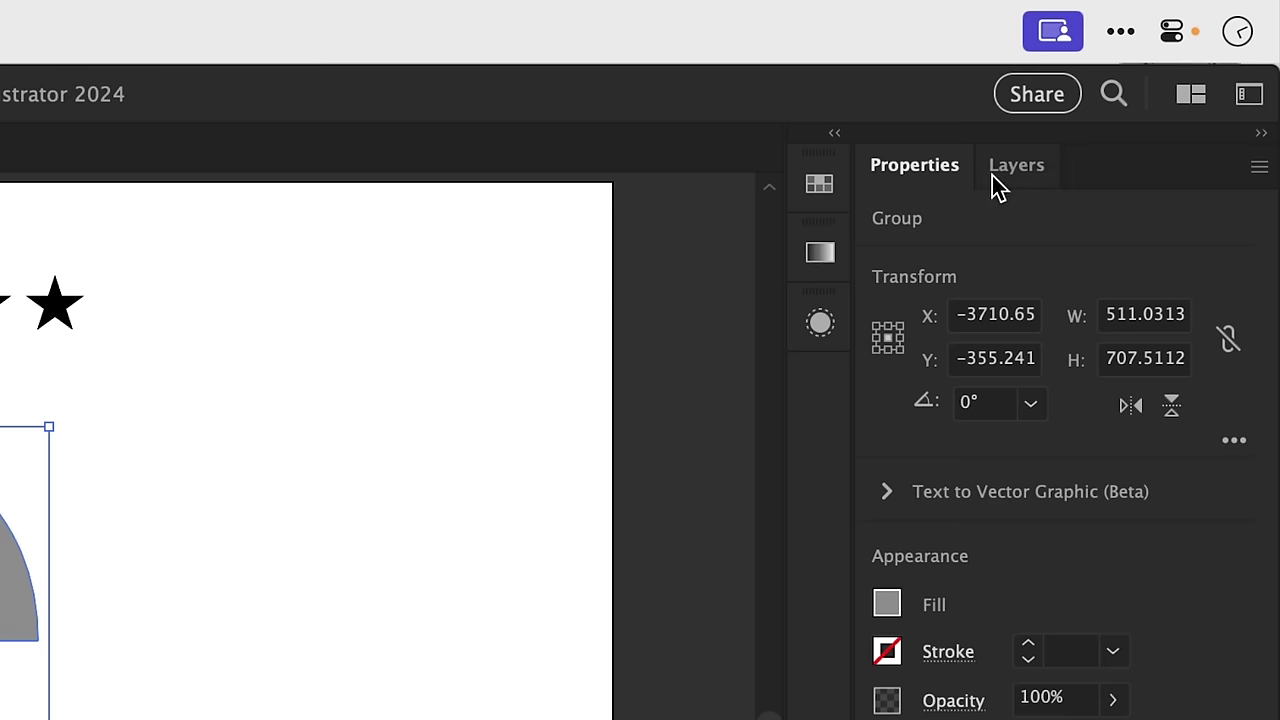
Select the outlined S group in the Layers panel and ungroup it.
left_click(992, 175)
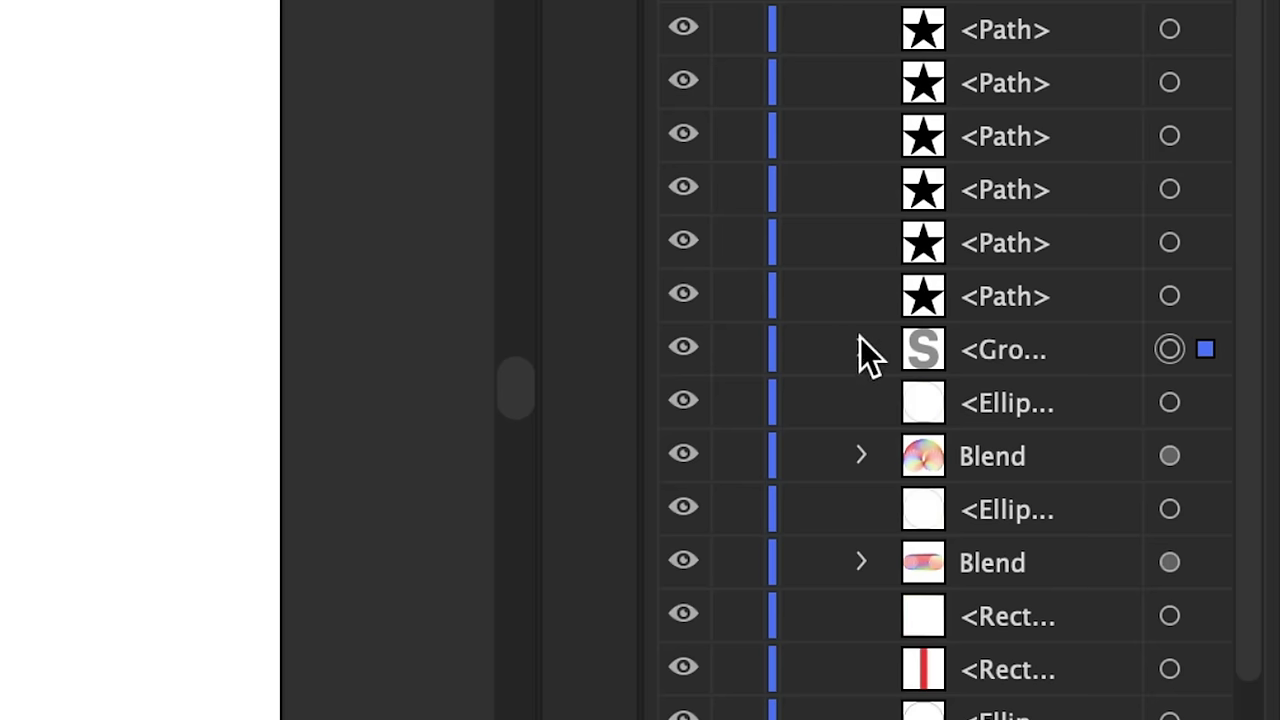
left_click(861, 348)
left_click(997, 350)
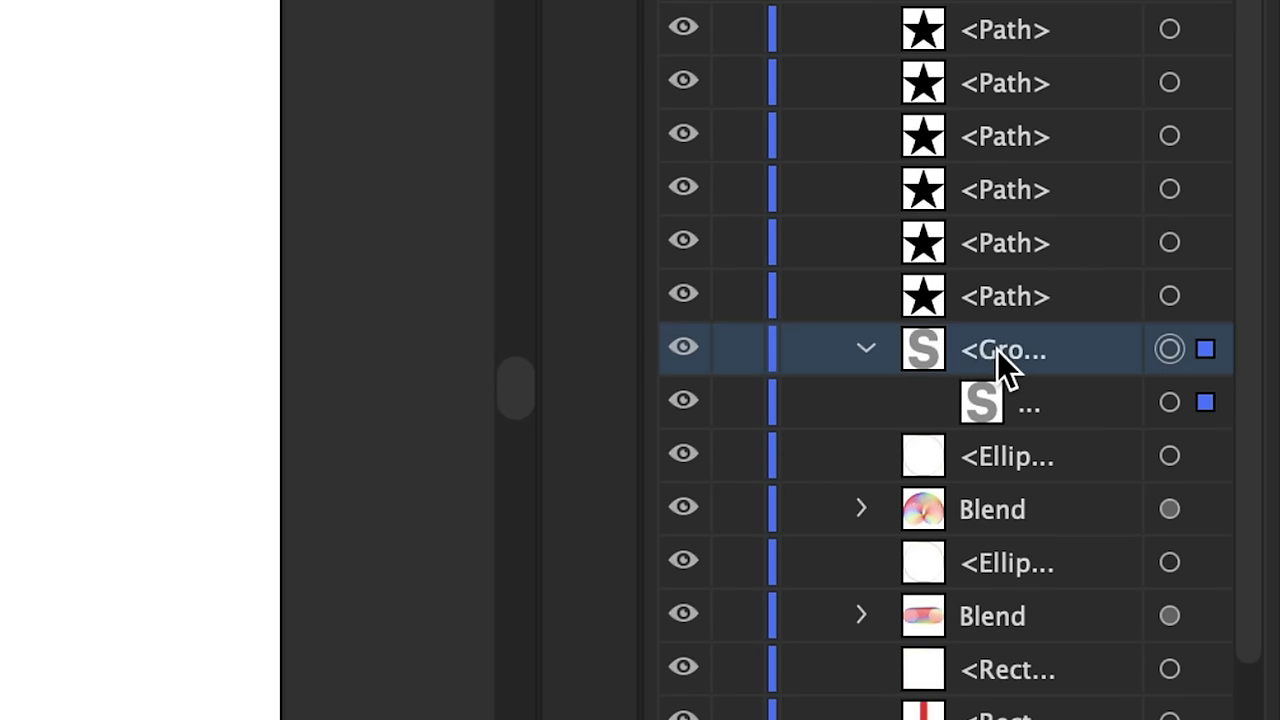
key("ctrl+shift+g")
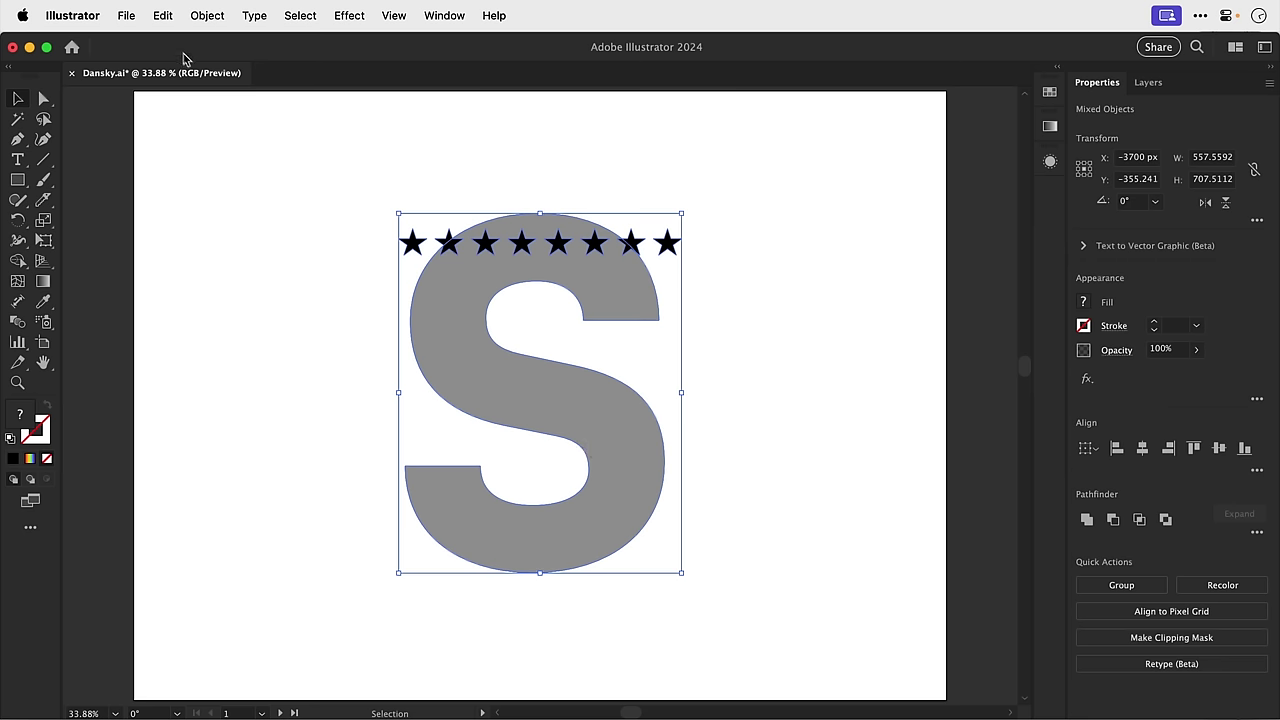
Run the fillinger.jsx script with default settings to scatter random stars inside the S.
left_click(128, 16)
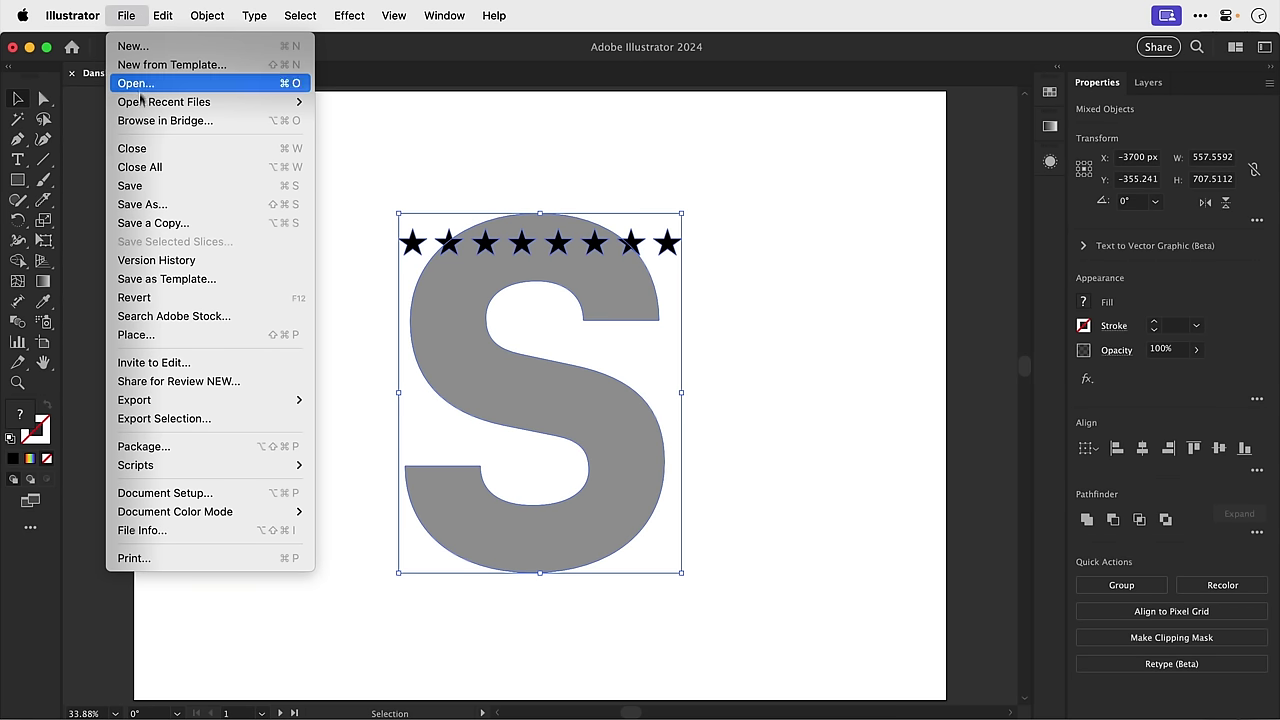
mouse_move(155, 465)
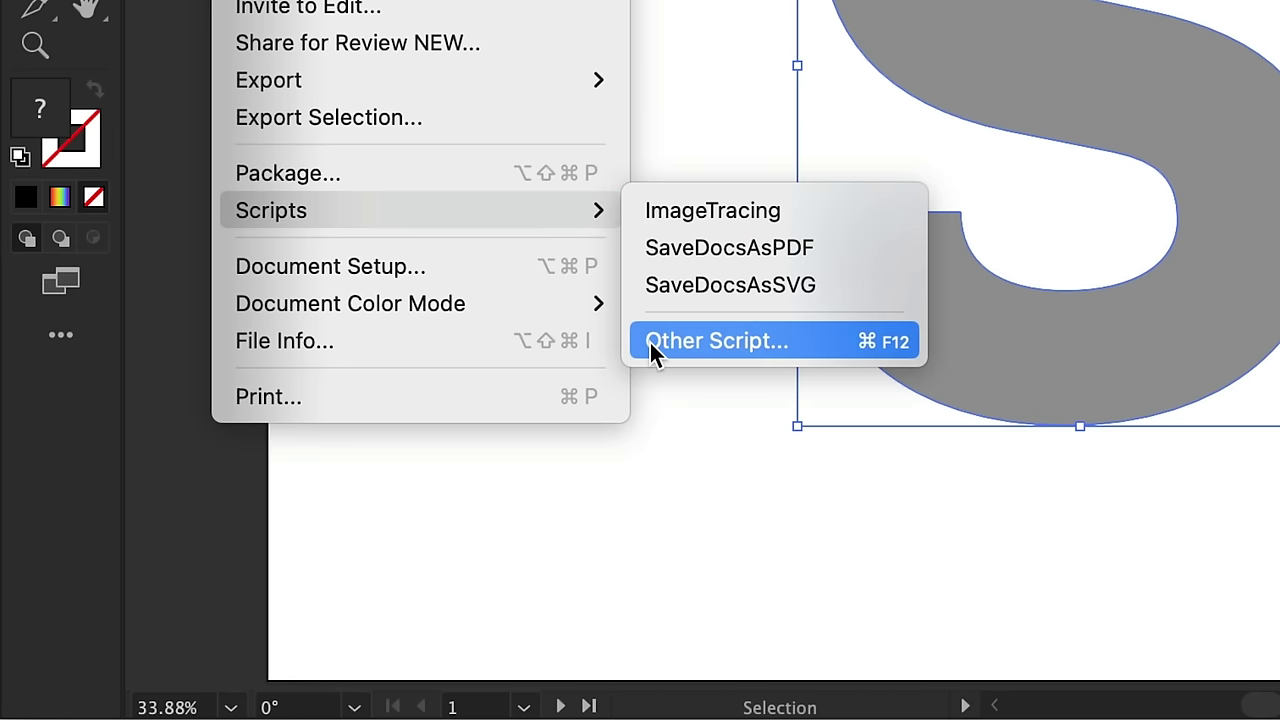
left_click(649, 340)
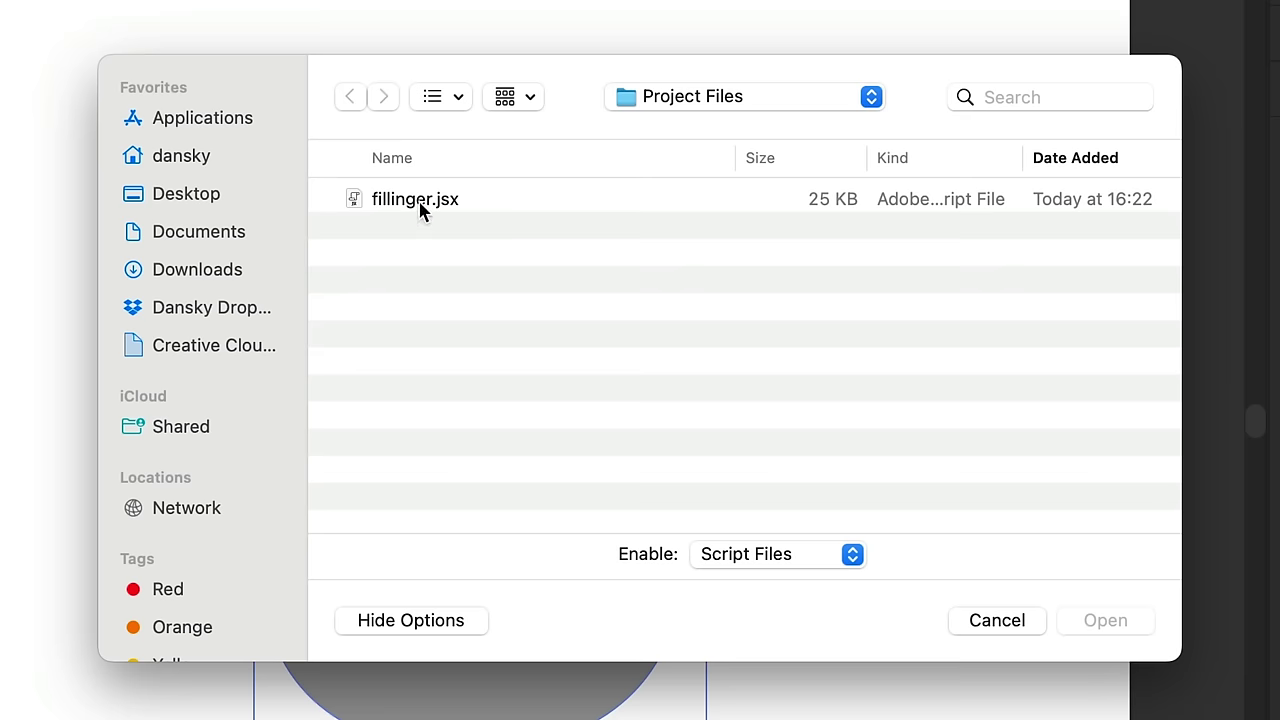
left_click(415, 199)
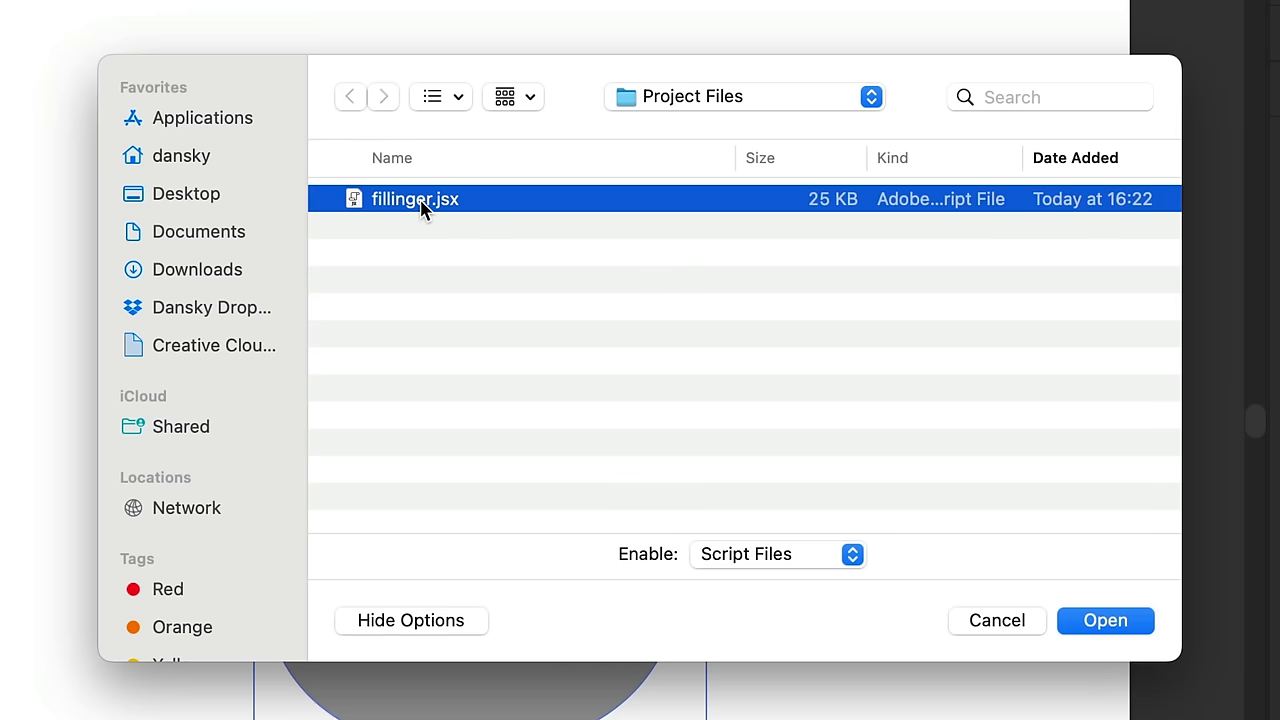
double_click(415, 199)
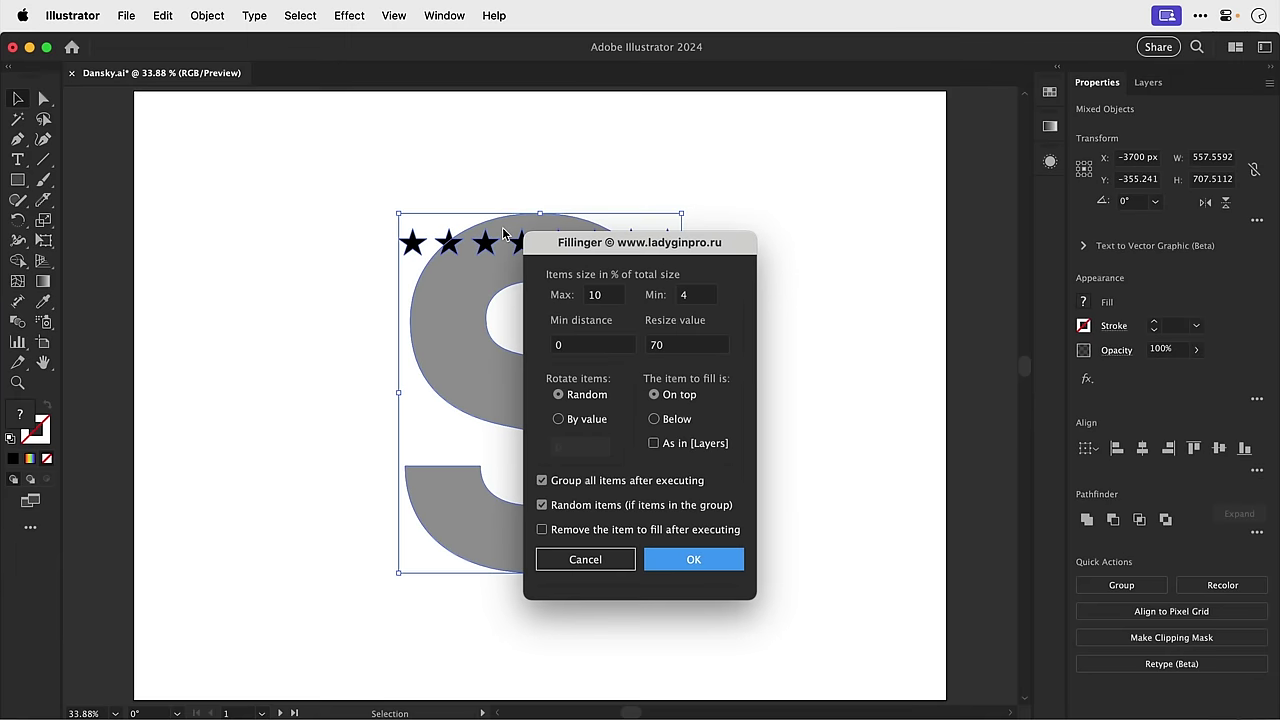
left_click(655, 419)
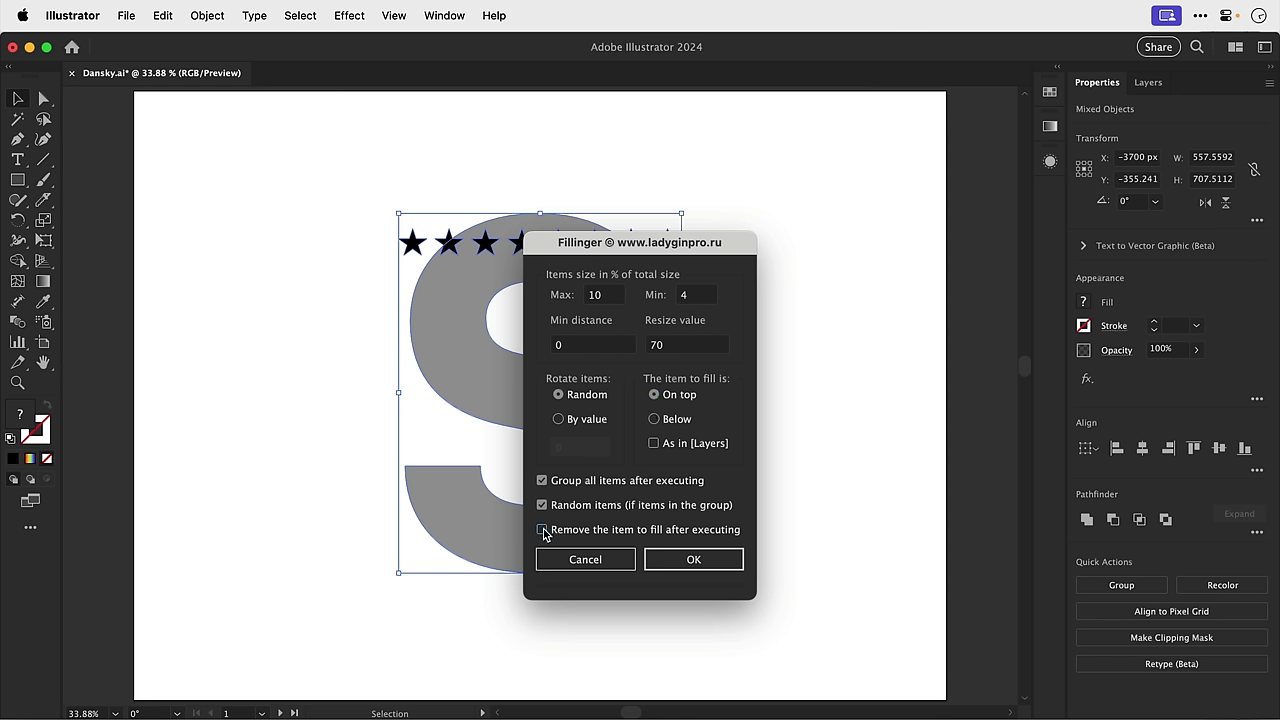
left_click(657, 568)
Confirm the star fill, then group the S together with its stars.
left_click(657, 568)
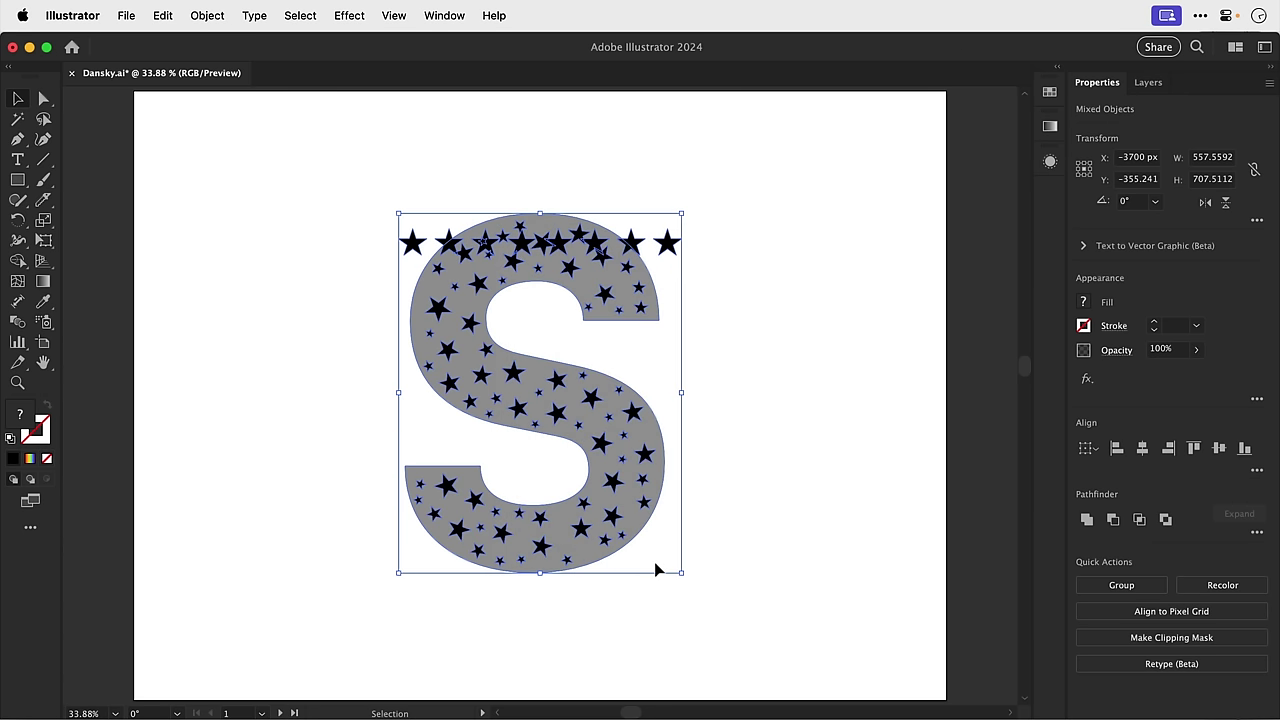
left_click(656, 569)
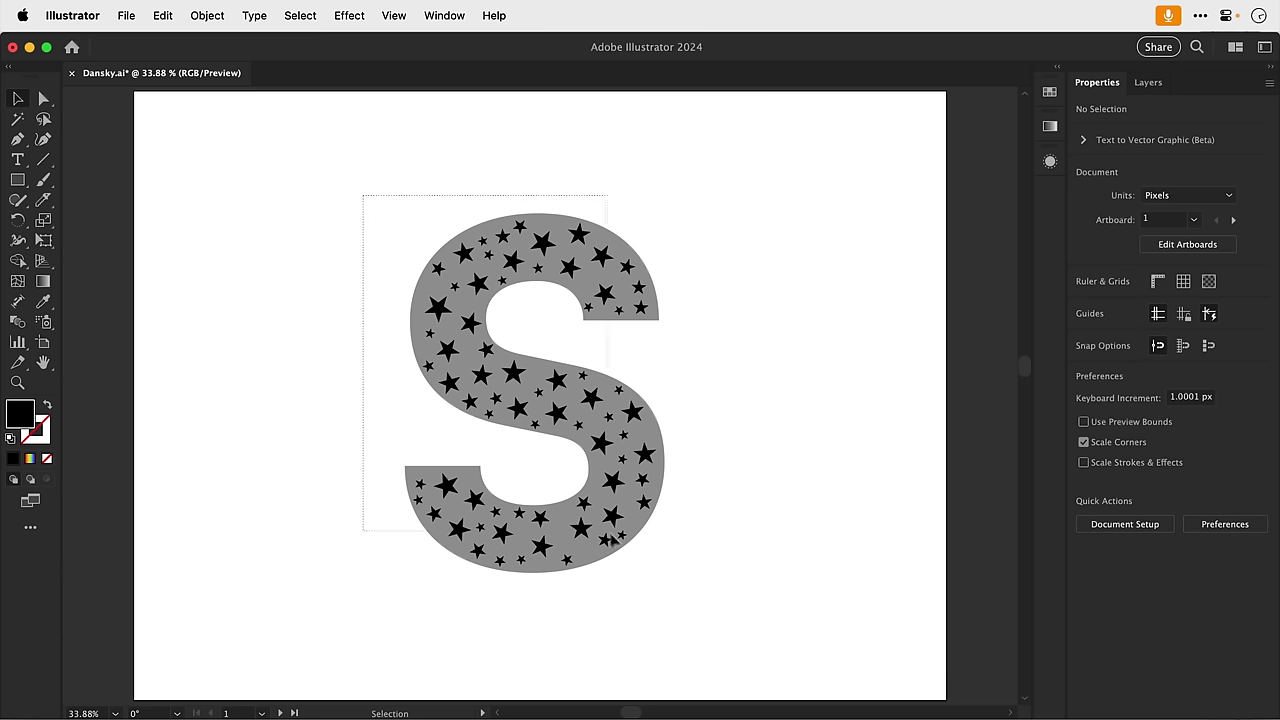
left_click_drag(607, 530, 688, 610)
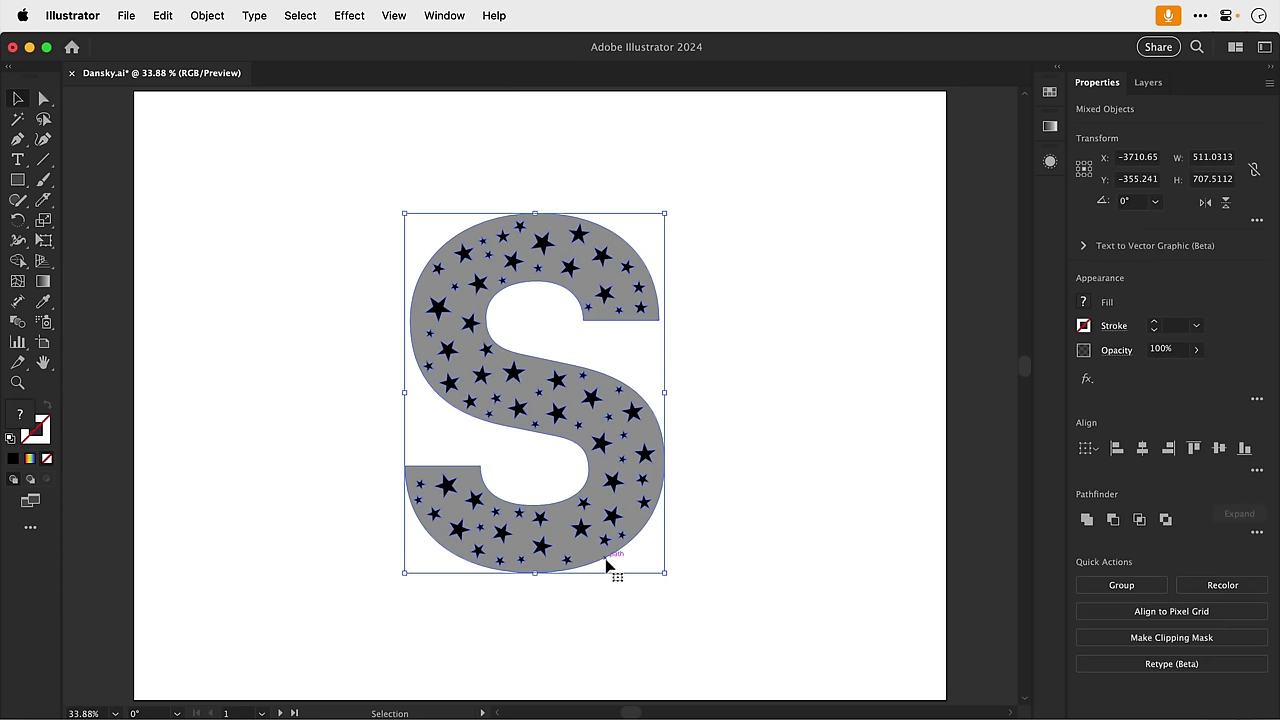
key("super+g")
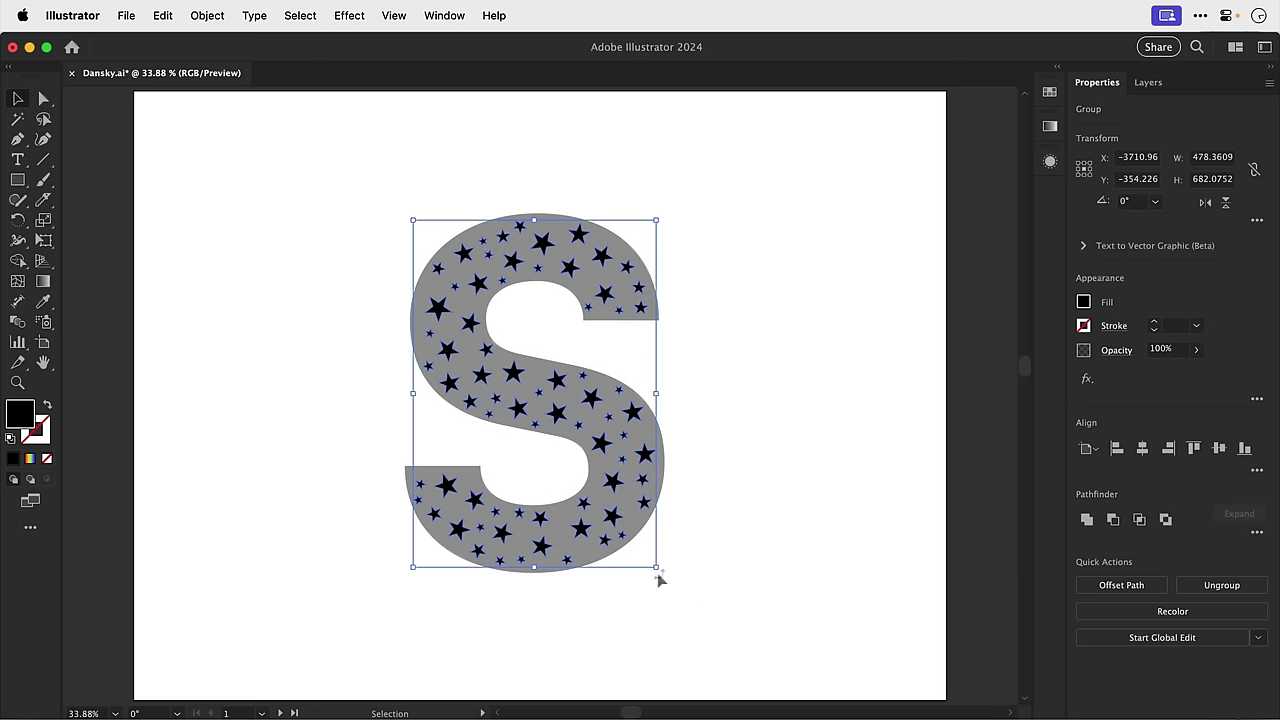
Make the stars white, combine into a compound path, and fill it #ff412d.
key("i")
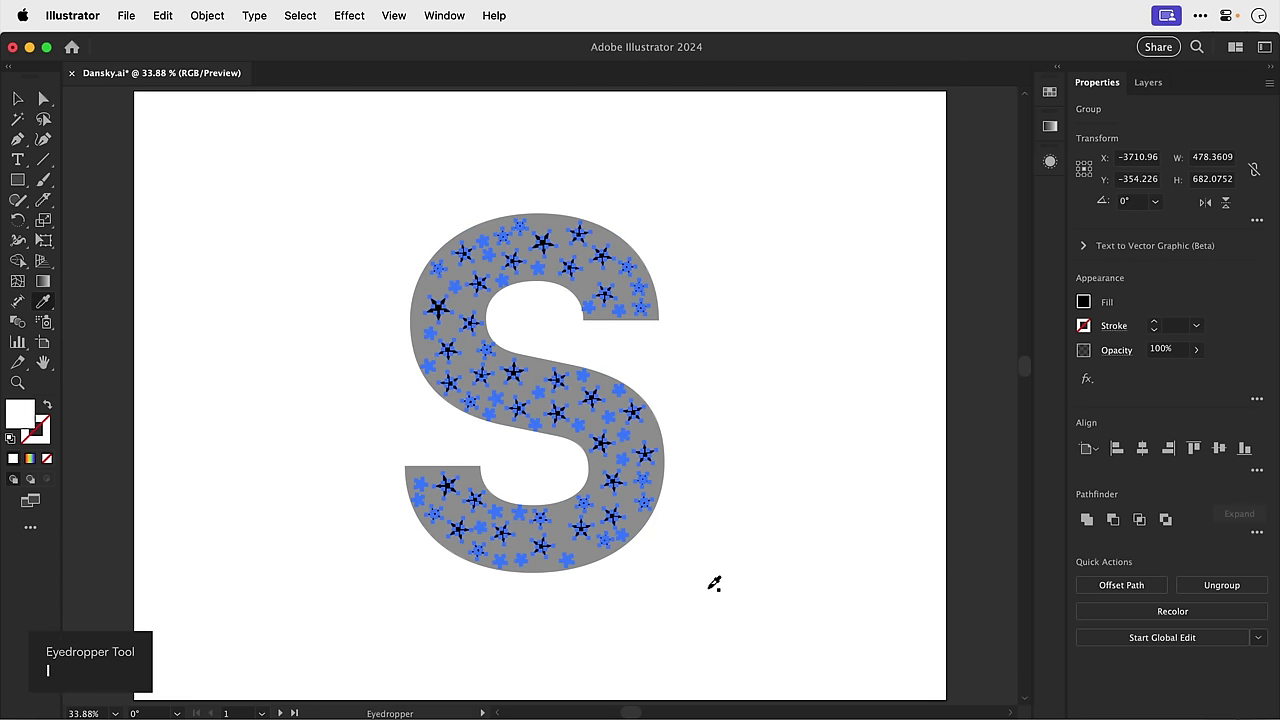
left_click(708, 589)
key("v")
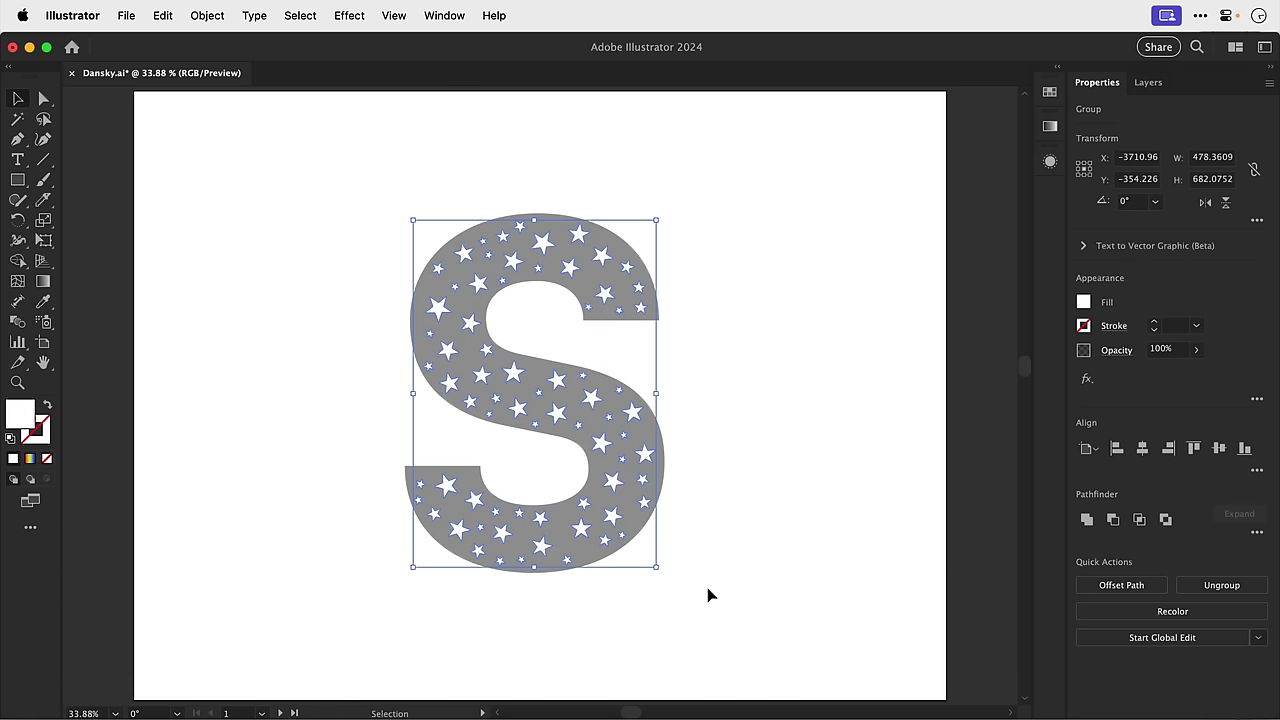
key("super+8")
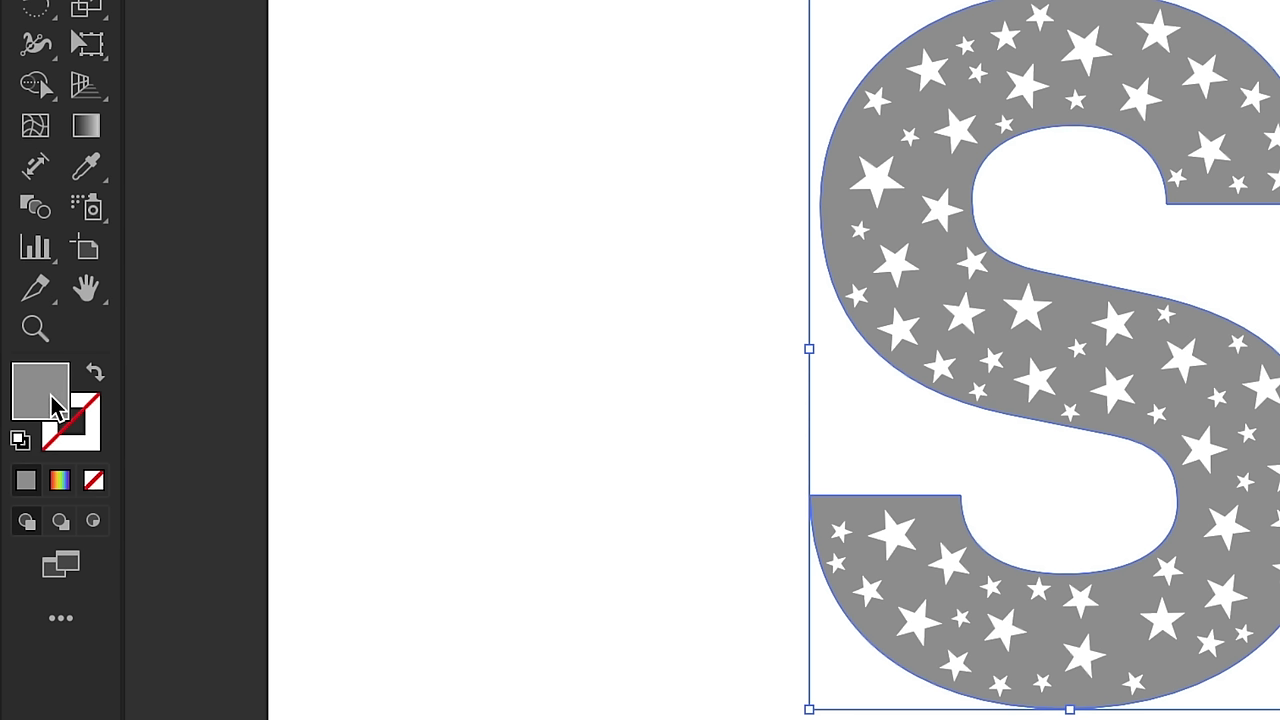
double_click(51, 396)
type("ff412d")
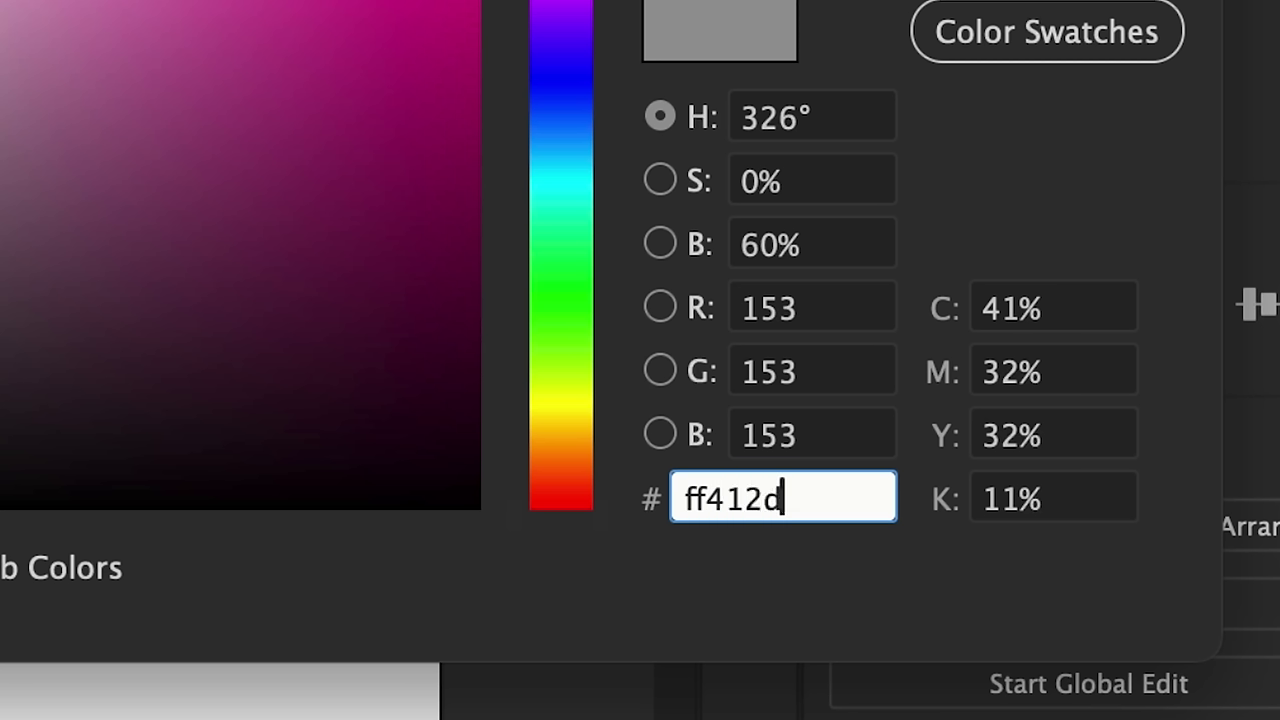
key("Return")
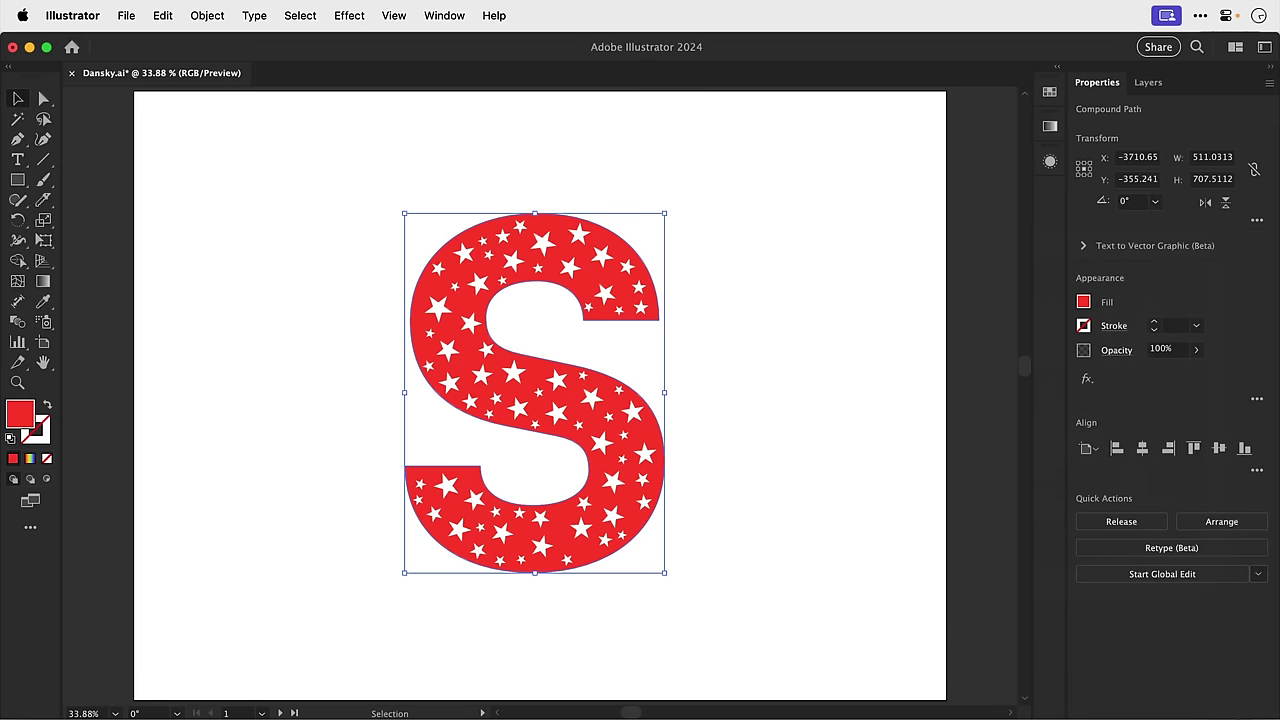
Delete the red S and place the S-shaped star group on the artboard.
left_click(309, 357)
left_click(413, 334)
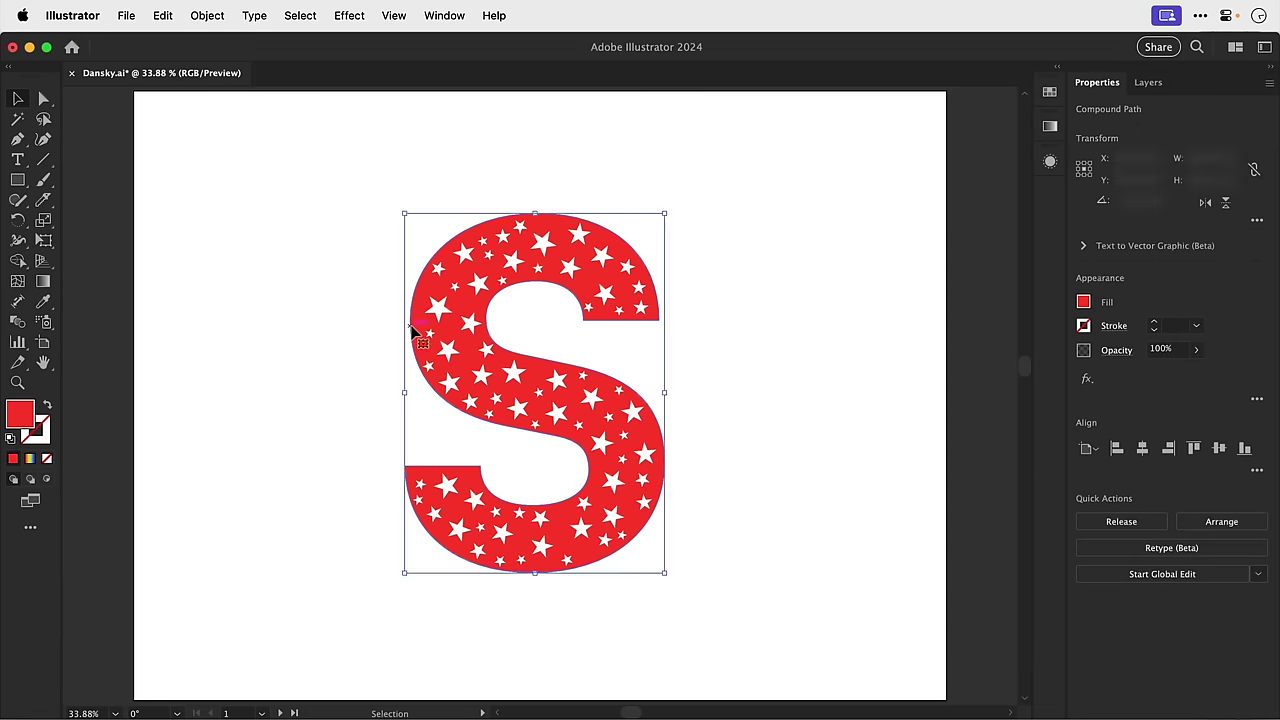
key("Delete")
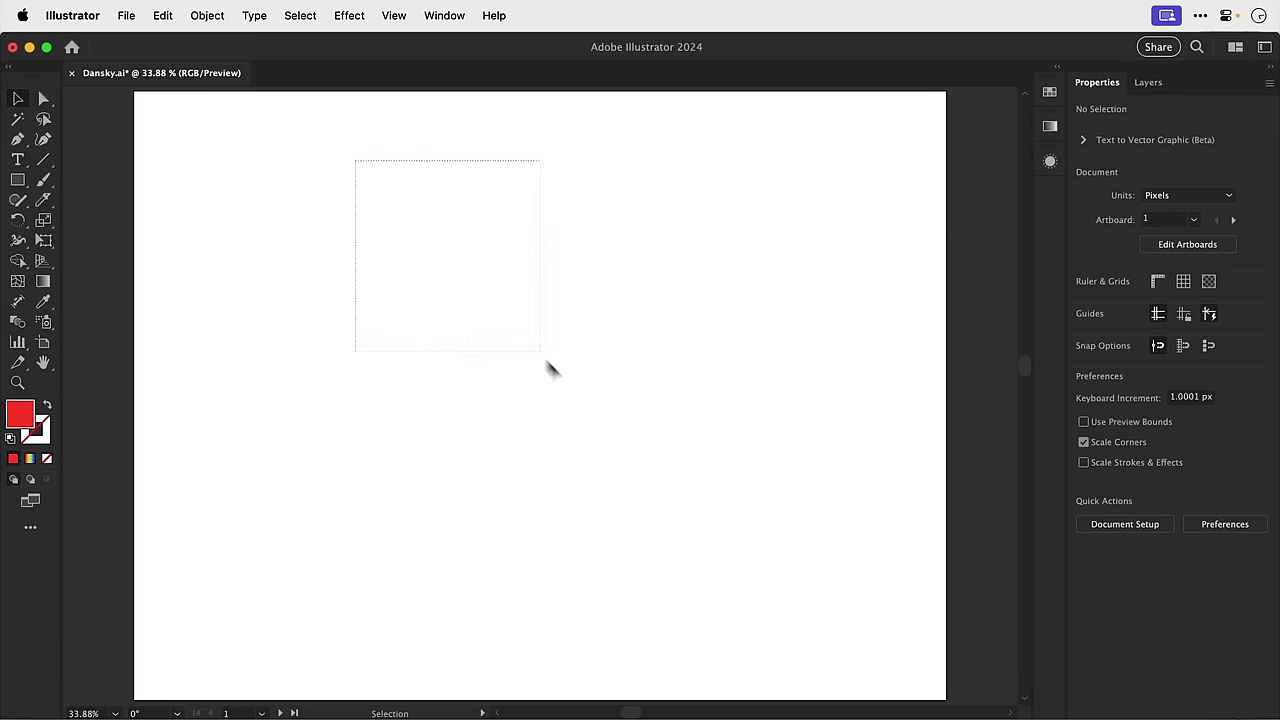
left_click_drag(552, 370, 743, 590)
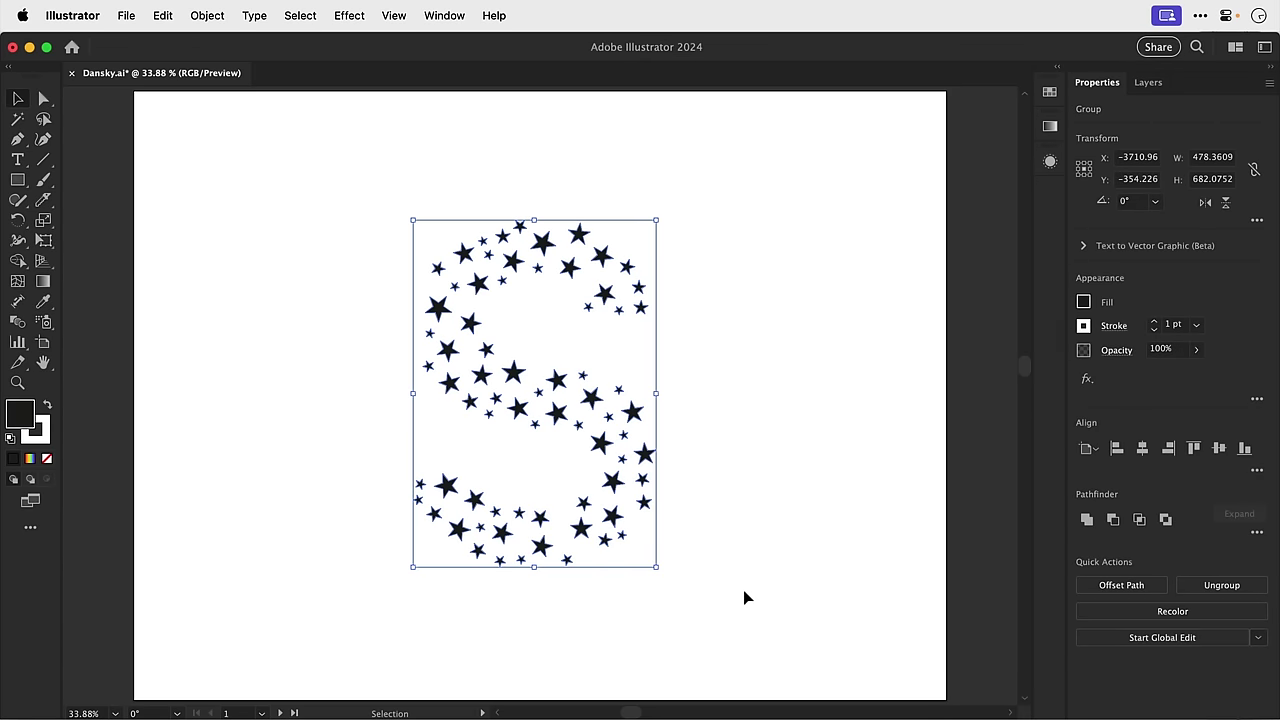
left_click(743, 590)
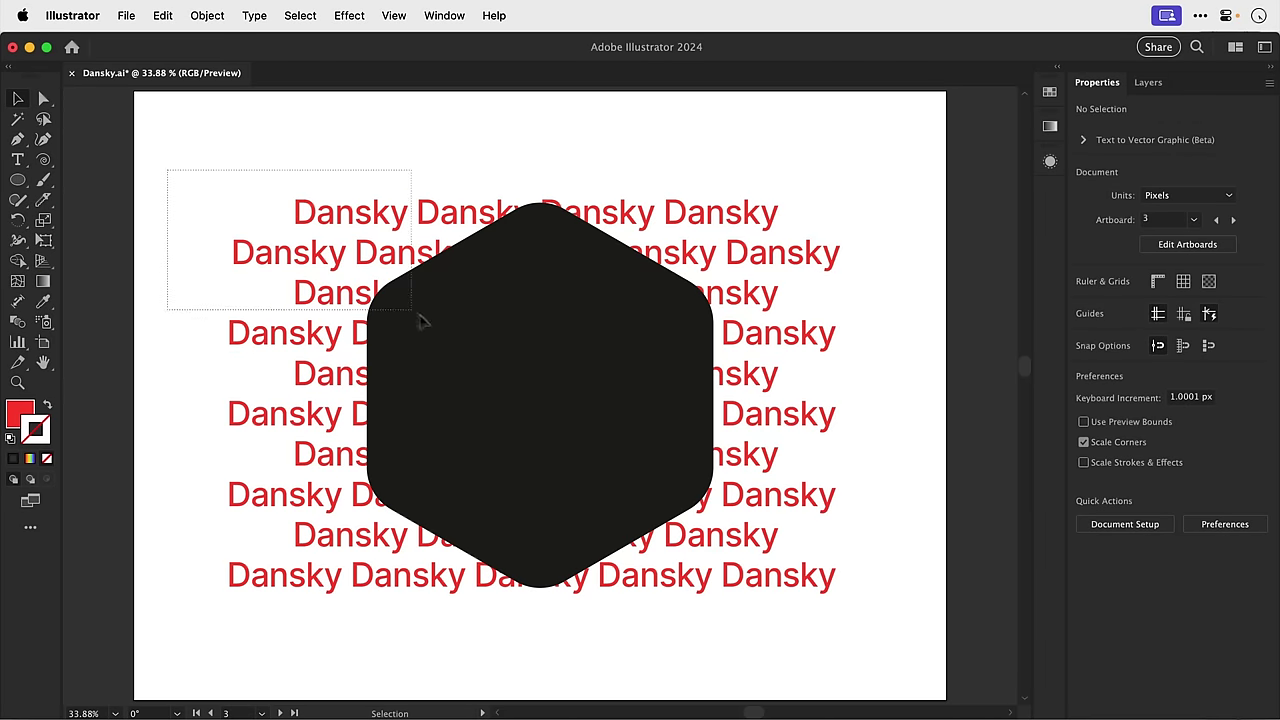
Subtract the black hexagon from the red Dansky text rows with Minus Front.
left_click_drag(421, 320, 533, 412)
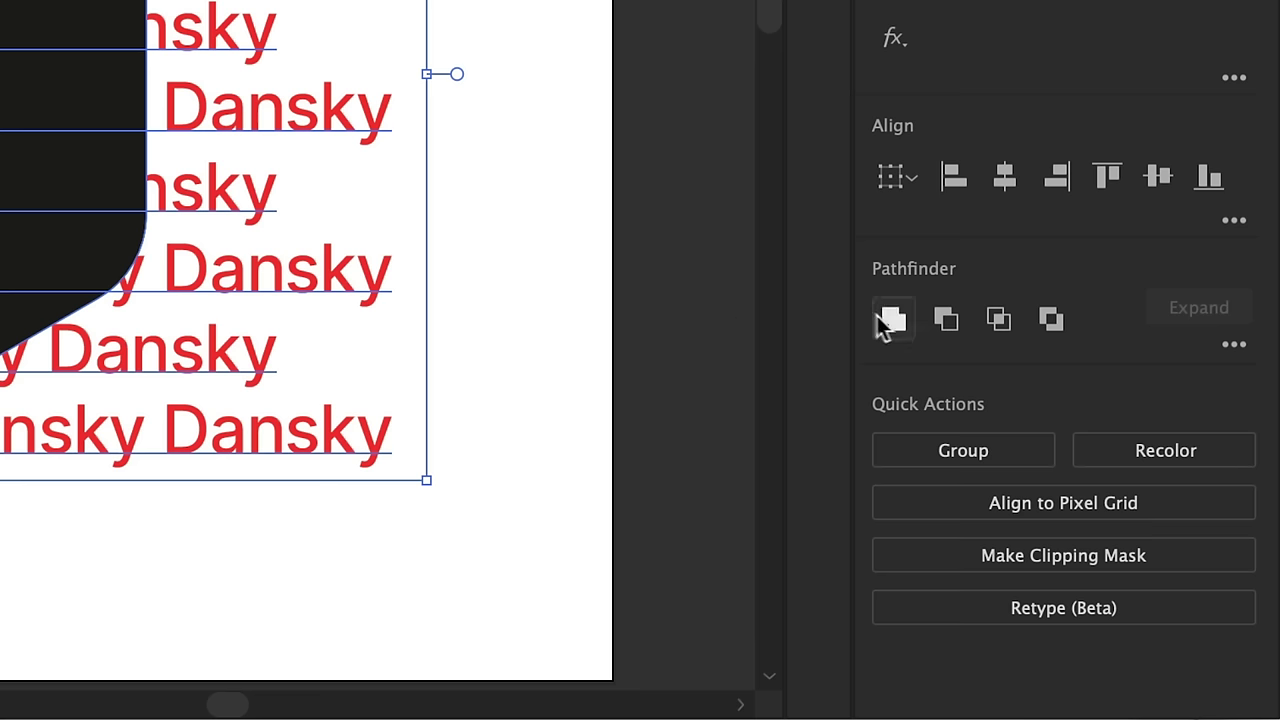
left_click(945, 322, "alt")
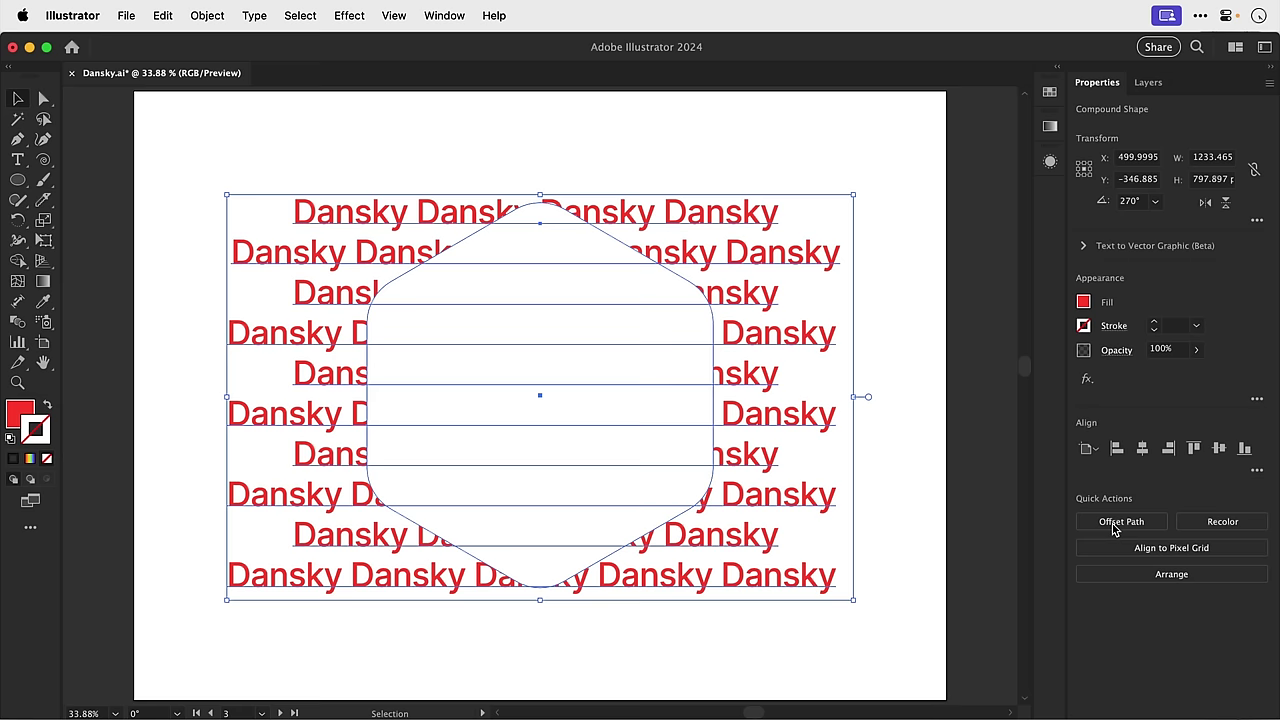
left_click(902, 453)
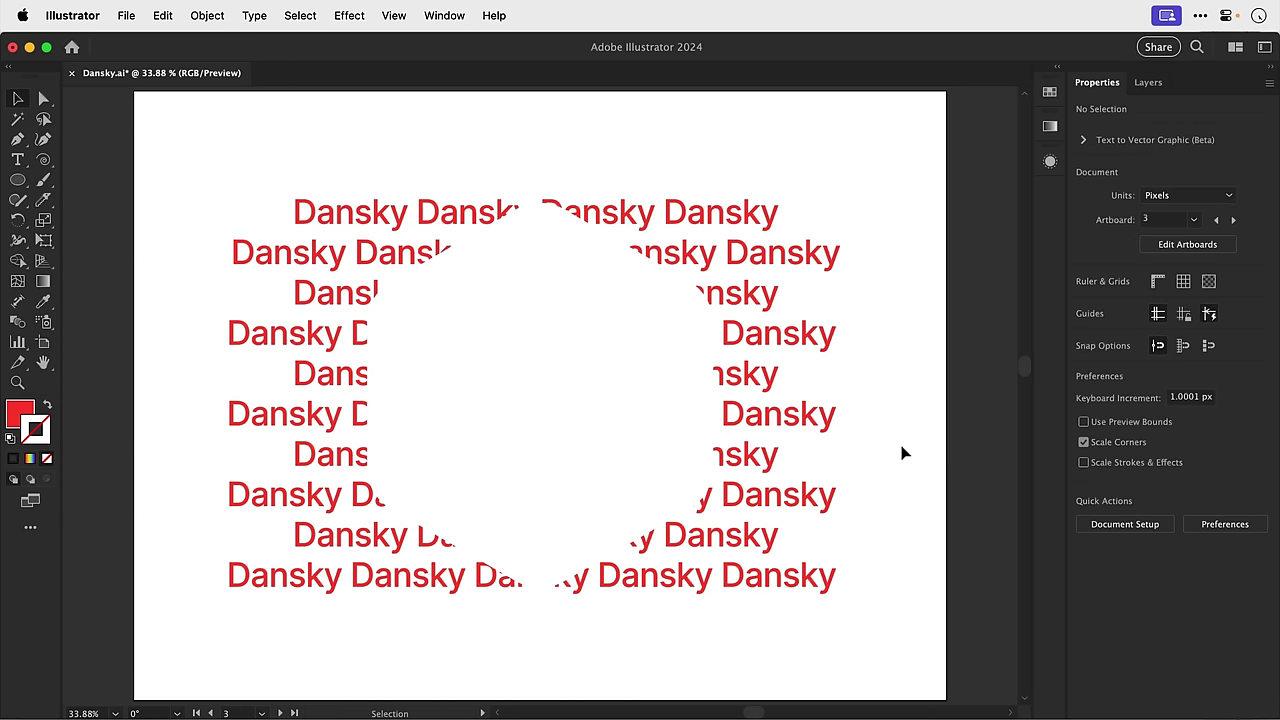
Nudge the cut-out Dansky text right, then undo the gibberish text replacement.
mouse_move(810, 423)
left_mouse_down()
mouse_move(786, 403)
mouse_move(851, 380)
mouse_move(822, 420)
left_mouse_up()
double_click(821, 411)
key("super+a")
type("nfdgsf")
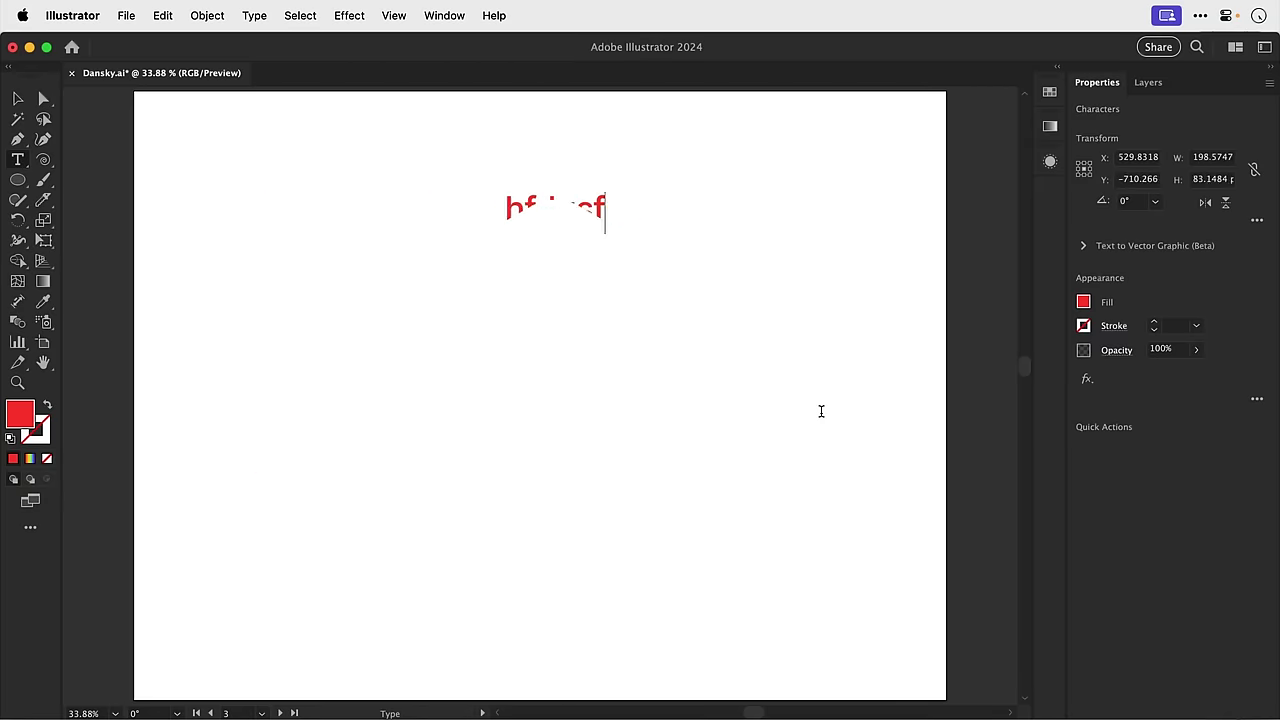
type("gdfujydsgfjudsygfudgfdfqsdkufgkdsugfgdsyfkgsduyfsdfdsjfgdskjfgkdsygffuydsgfuygduyfgdsfdffdsfdsgfuydsgfuydsdsyufgydsugfyudsfdfsgdssfg")
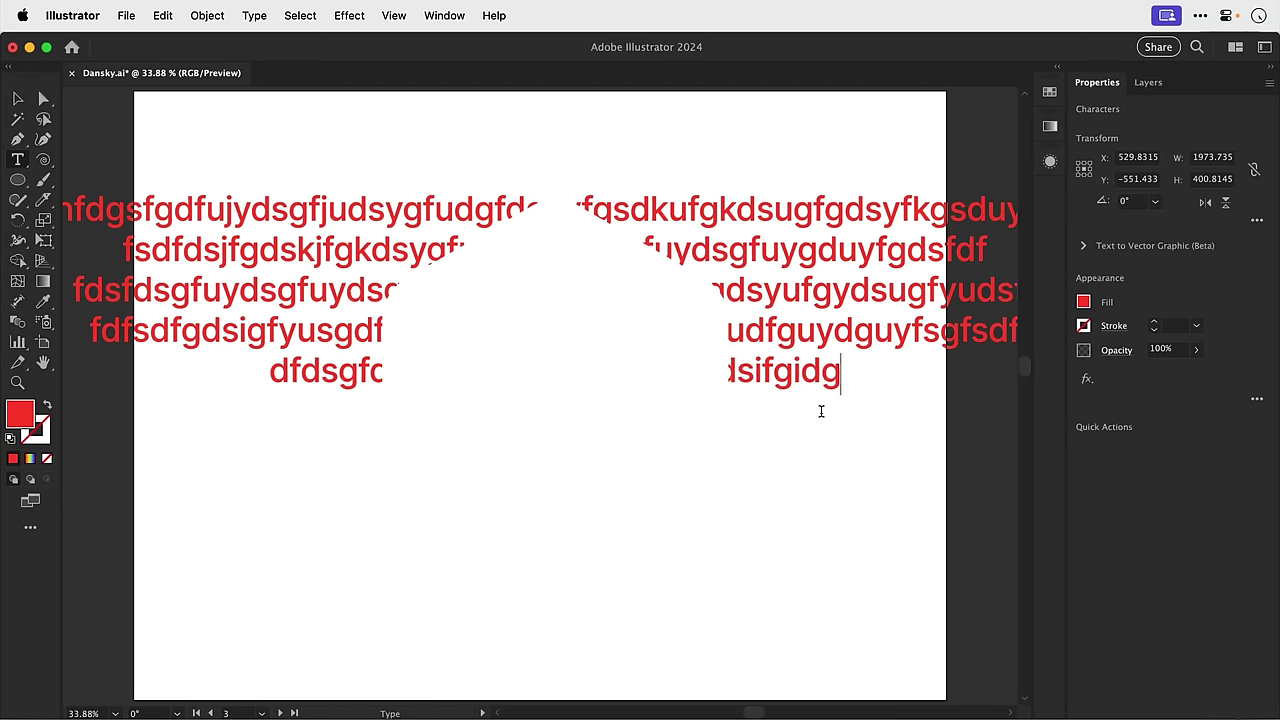
type("fyusgdfudfguydguyfsgfsdfdfdsgfdsgfidysgdgfidgifgdsifgdsffdskfgisdgfiydgsfdsifgdsifgidsgfidsfidsgufidgsifugddfodufgosgufosdfdsufgiosdugfoiudofgusdofgsdgofdsfdugfidsugfisdgfiugsguisdgfugsdgfisdgfufgsdugfigfidsgfgiusdgiufsdgfiugsuigdfiugsdiufgisgiugdi")
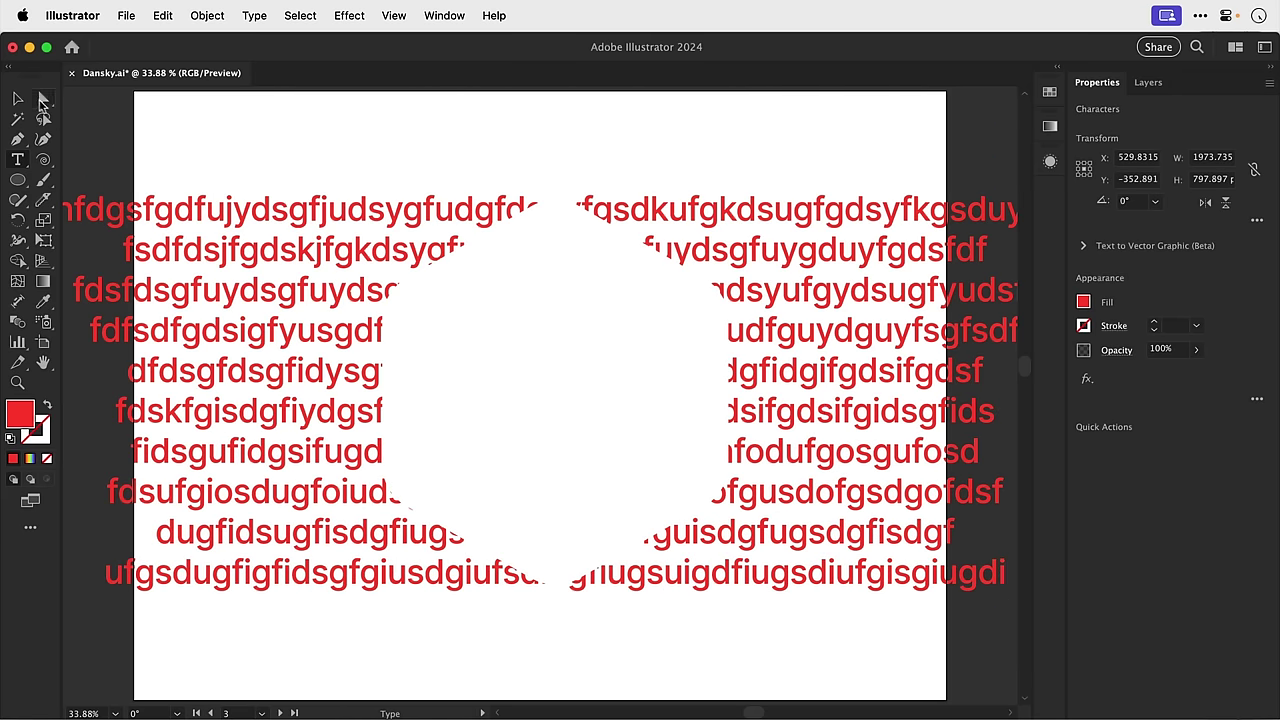
left_click(20, 98)
key("super+z")
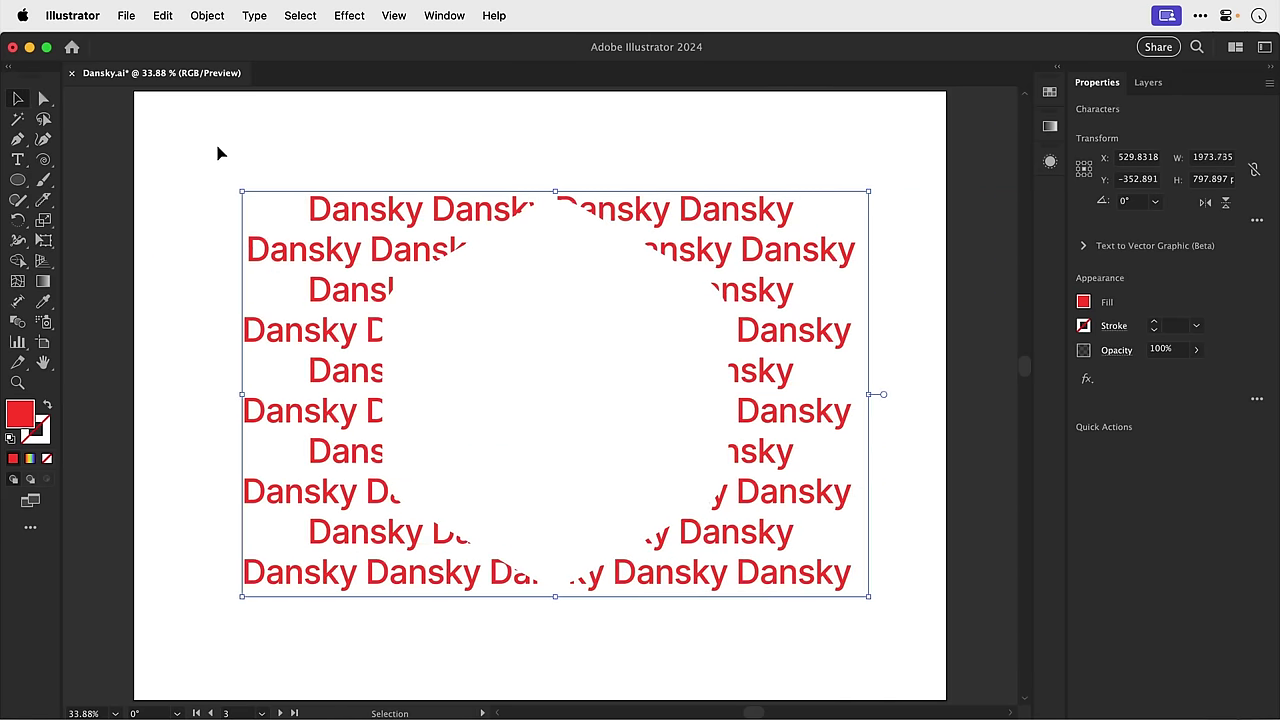
left_click(220, 152)
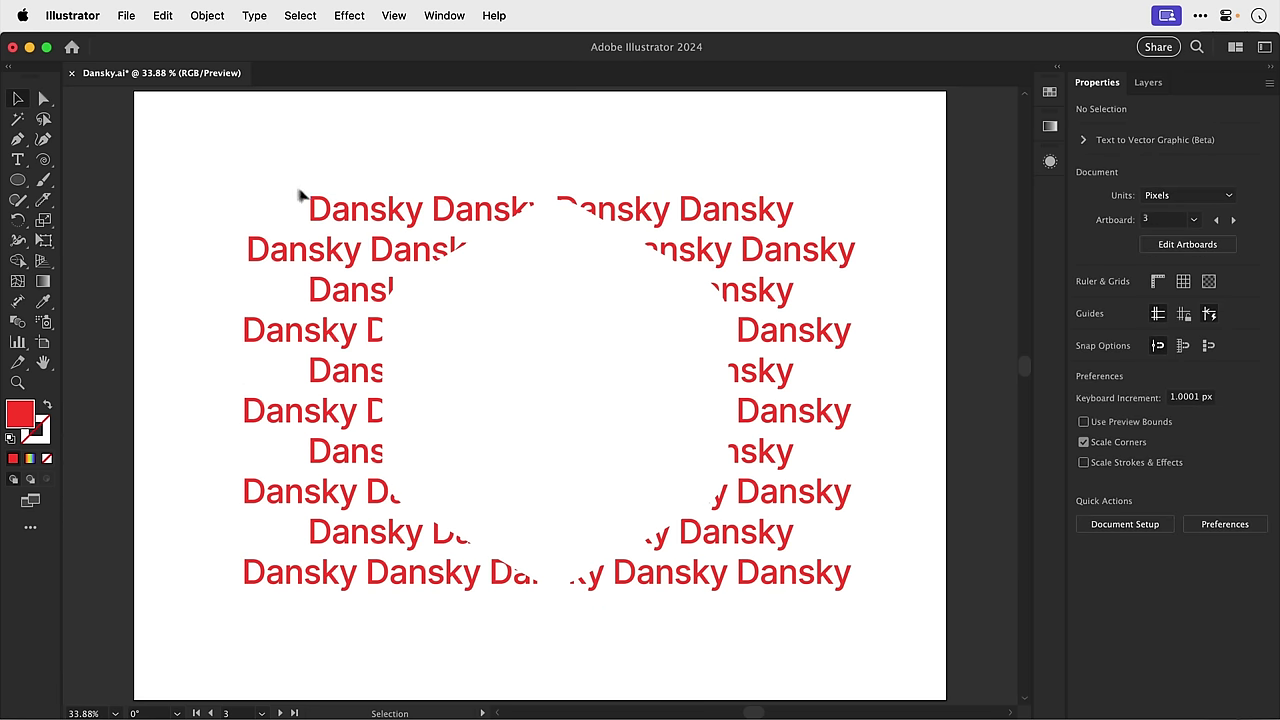
Release the compound text-and-hexagon shape from the Pathfinder panel menu.
left_click(390, 247)
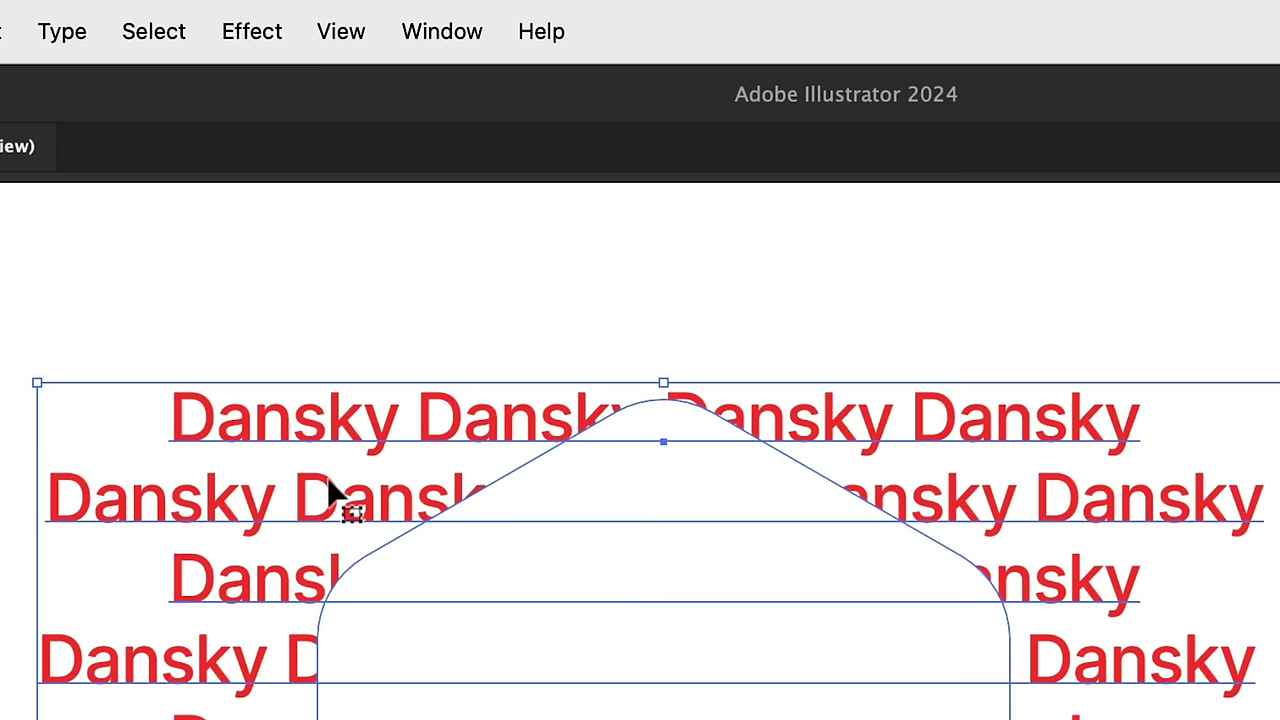
left_click(450, 38)
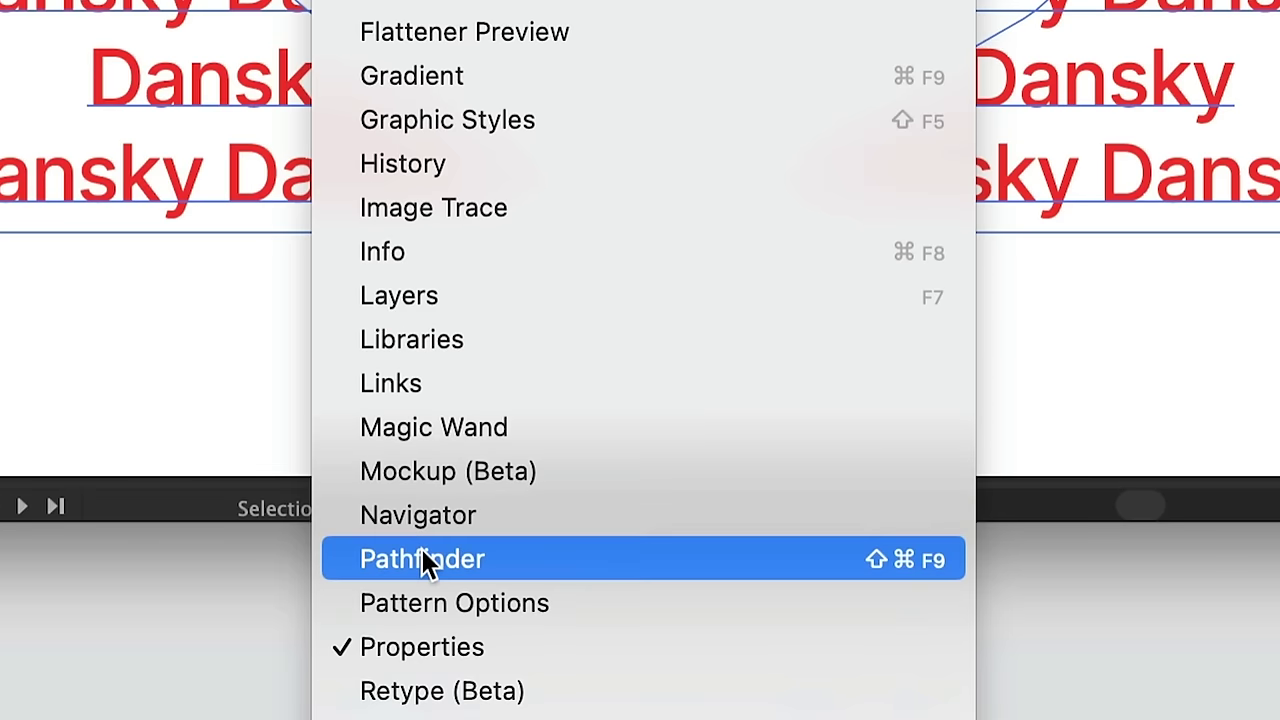
left_click(422, 559)
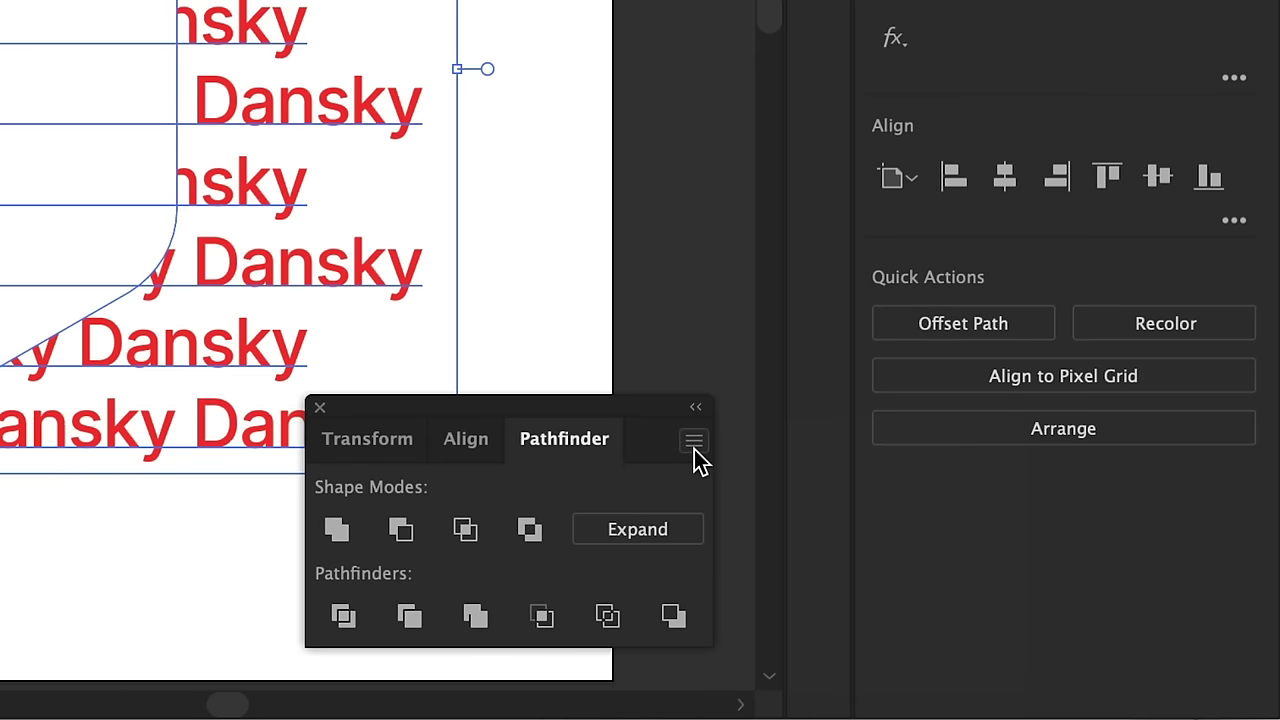
left_click(694, 442)
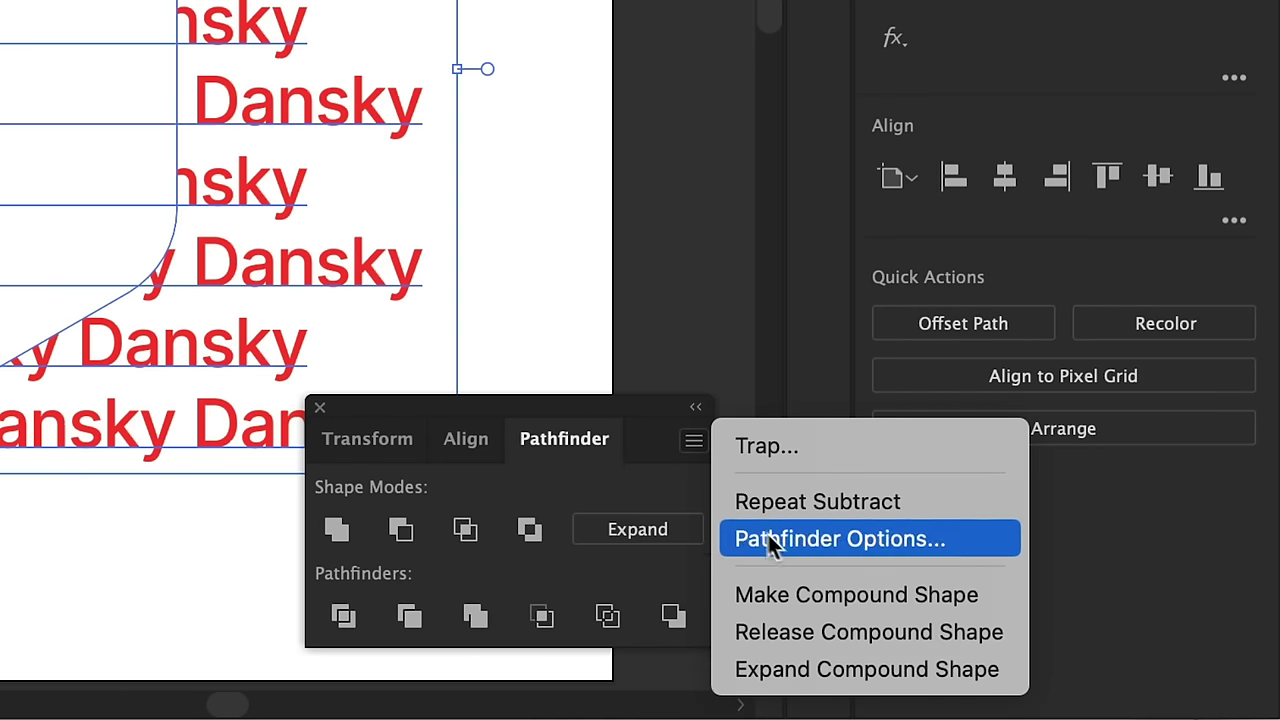
left_click(853, 635)
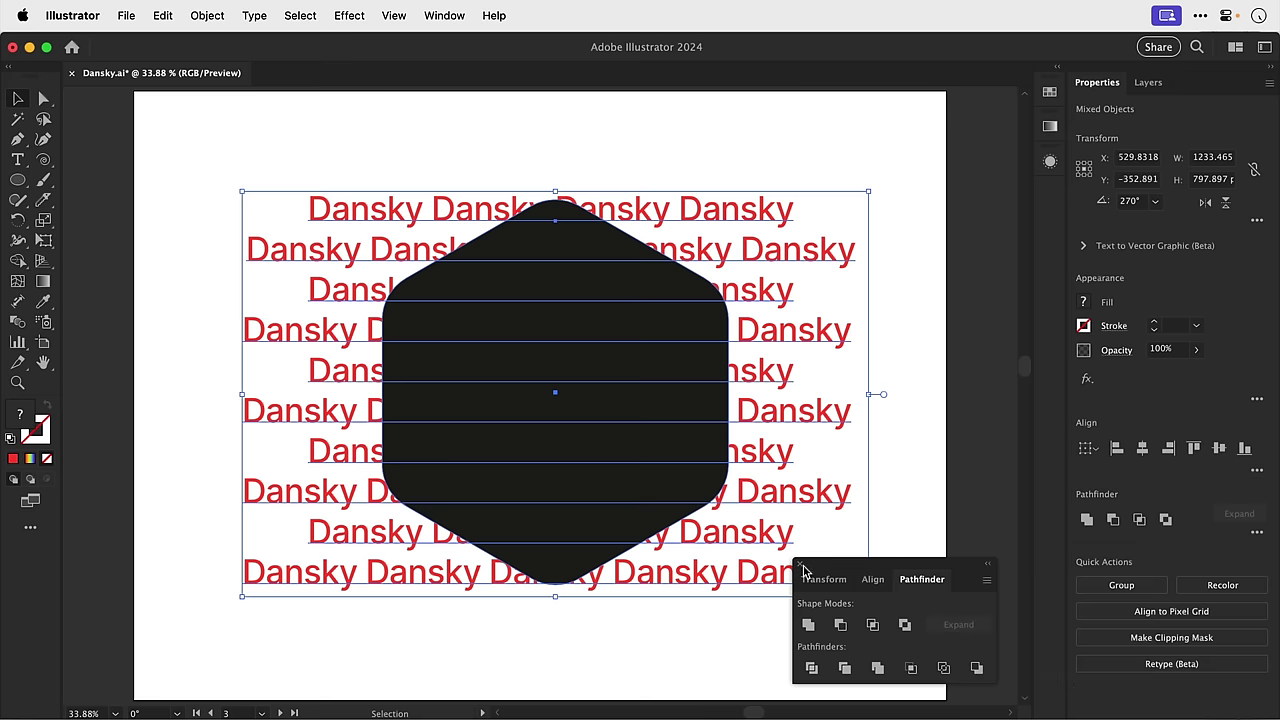
left_click(801, 564)
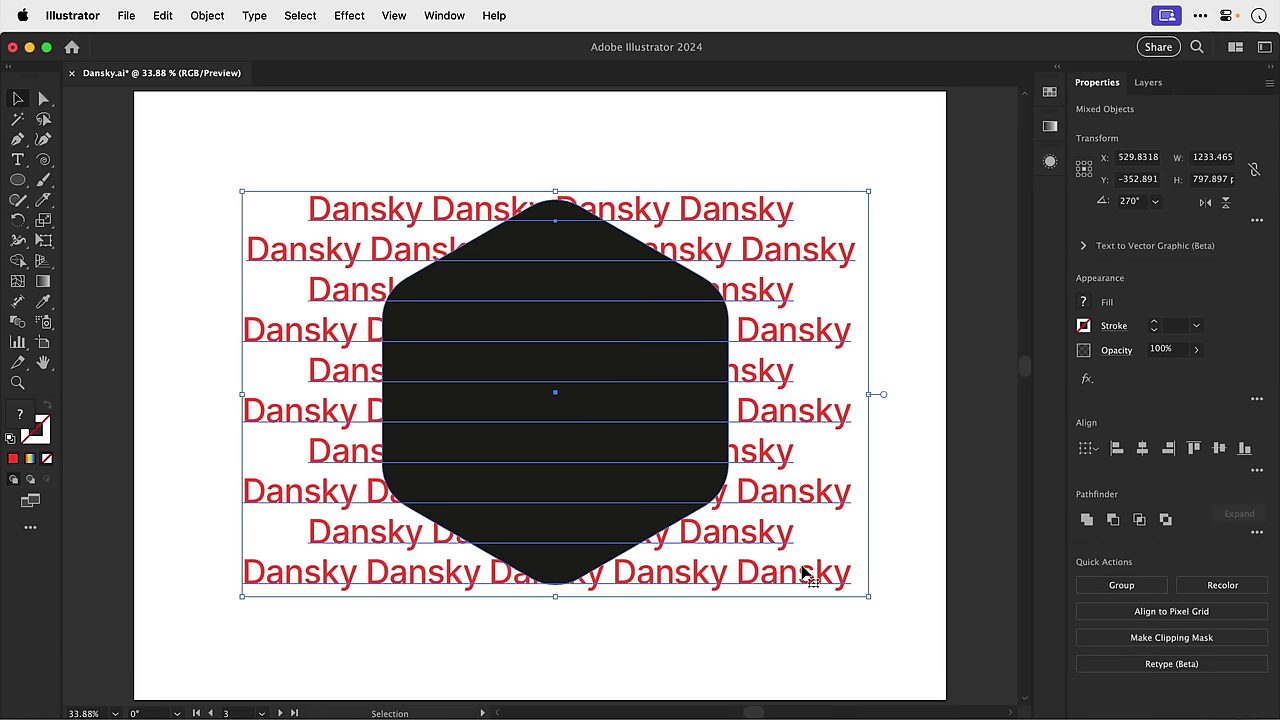
left_click(808, 571)
Try moving the black hexagon, then undo the move and deselect.
left_click_drag(668, 476, 720, 503)
key("cmd+z")
left_click(908, 578)
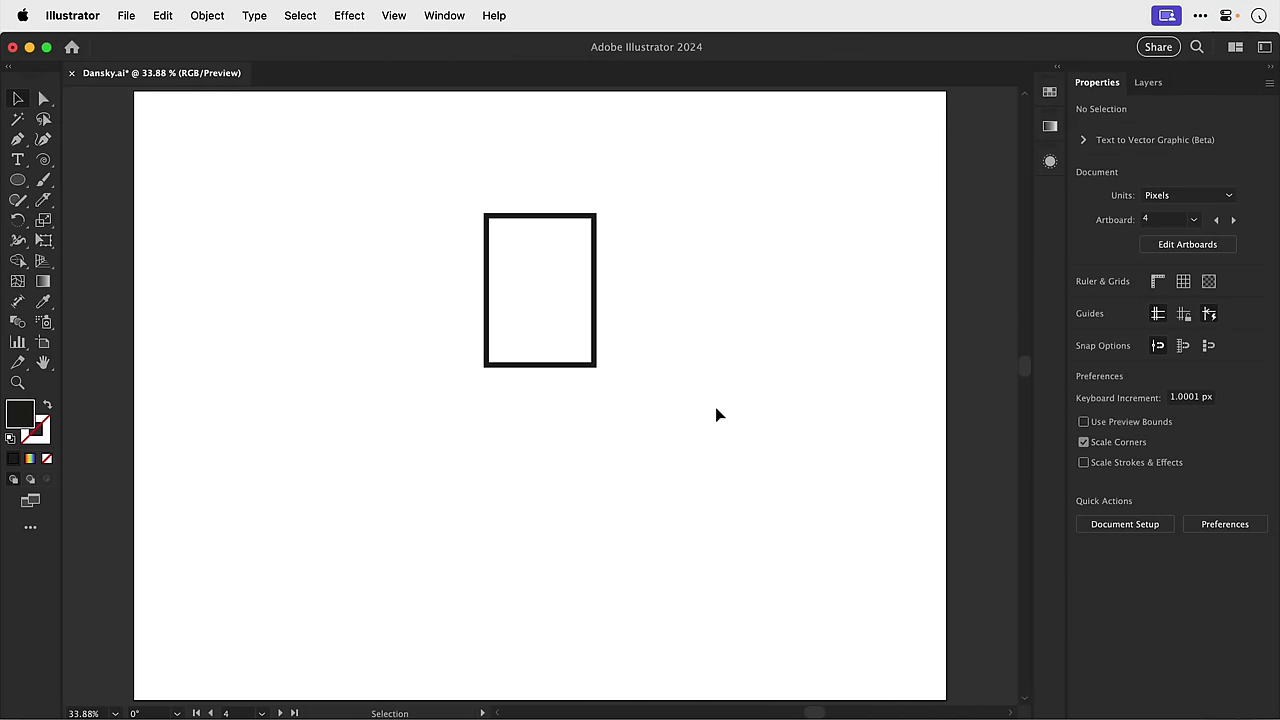
Place a single Pen anchor point just below the rectangle's centre.
key("p")
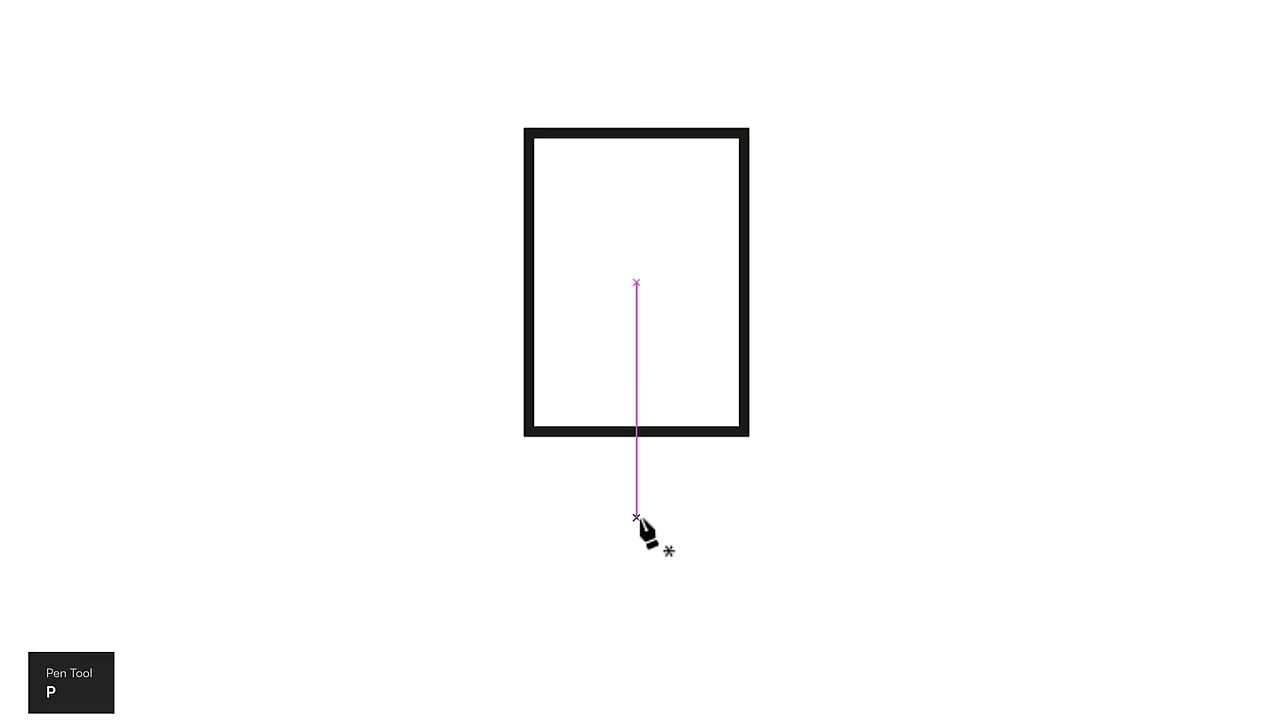
left_click(636, 518)
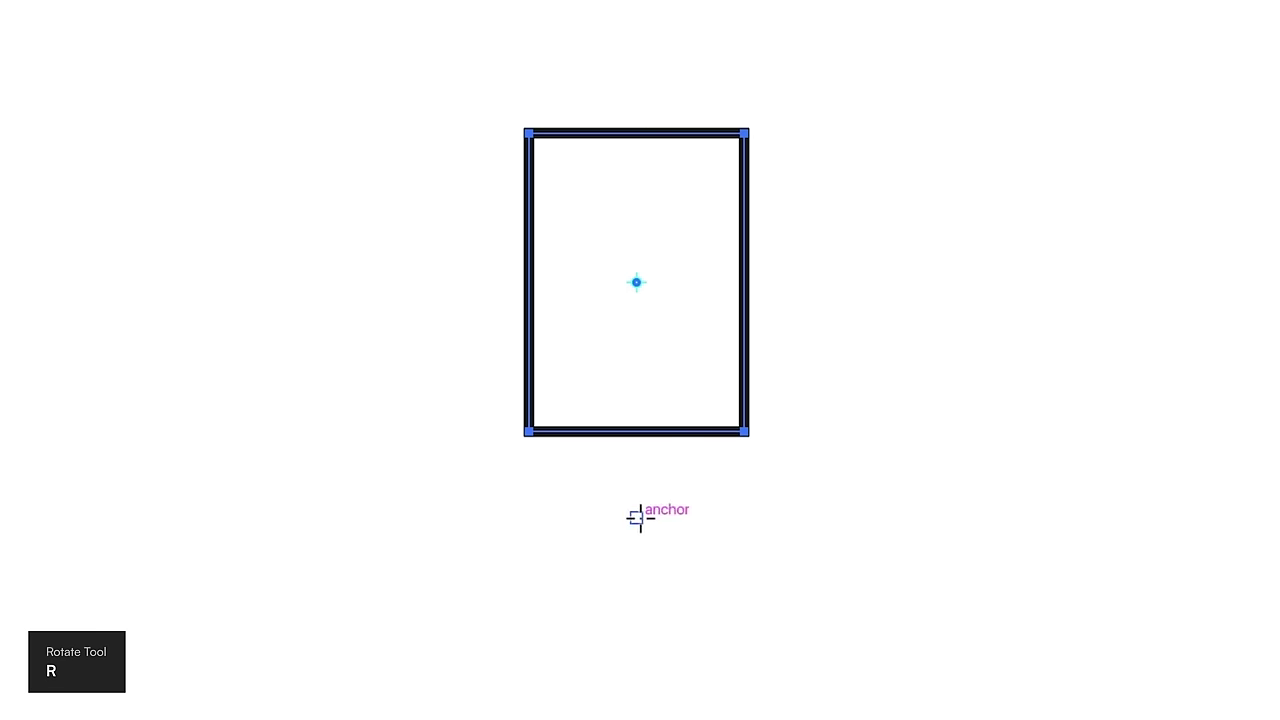
Rotate-copy the rectangle 90° around the anchor and repeat to form a four-rectangle cross.
left_click(640, 519, "alt")
type("90")
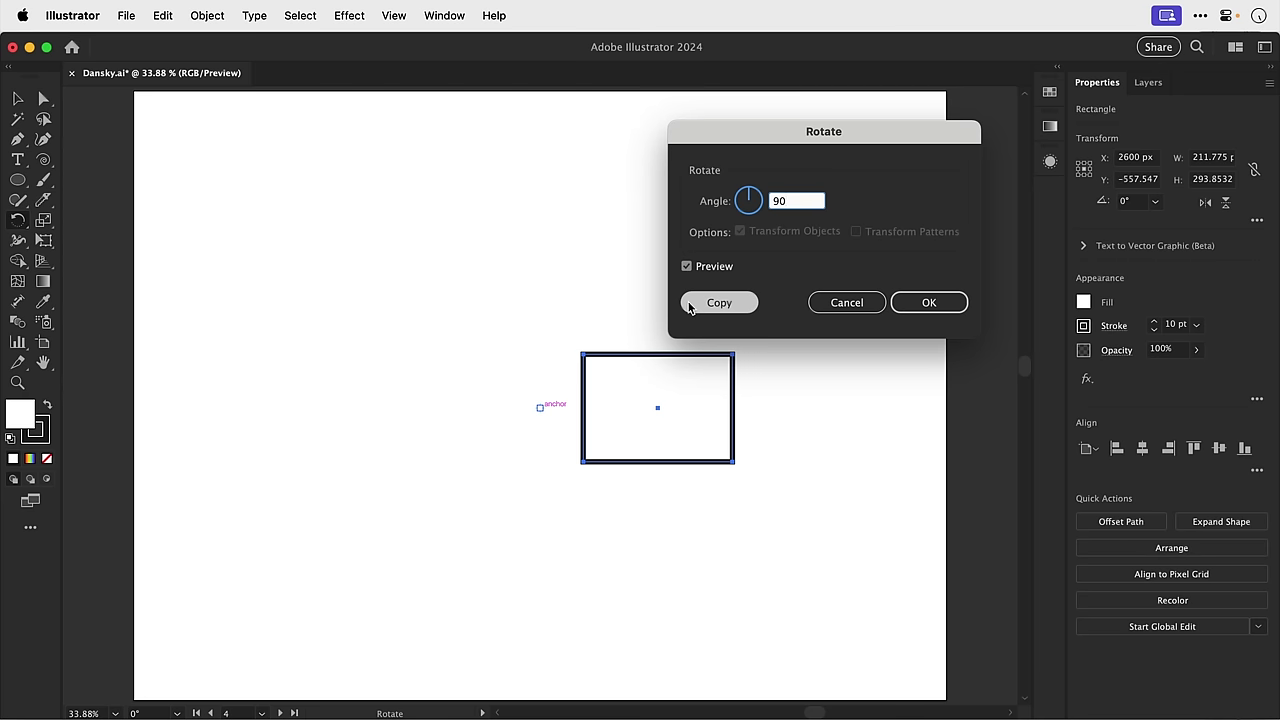
left_click(719, 302)
key("cmd+d")
key("cmd+d")
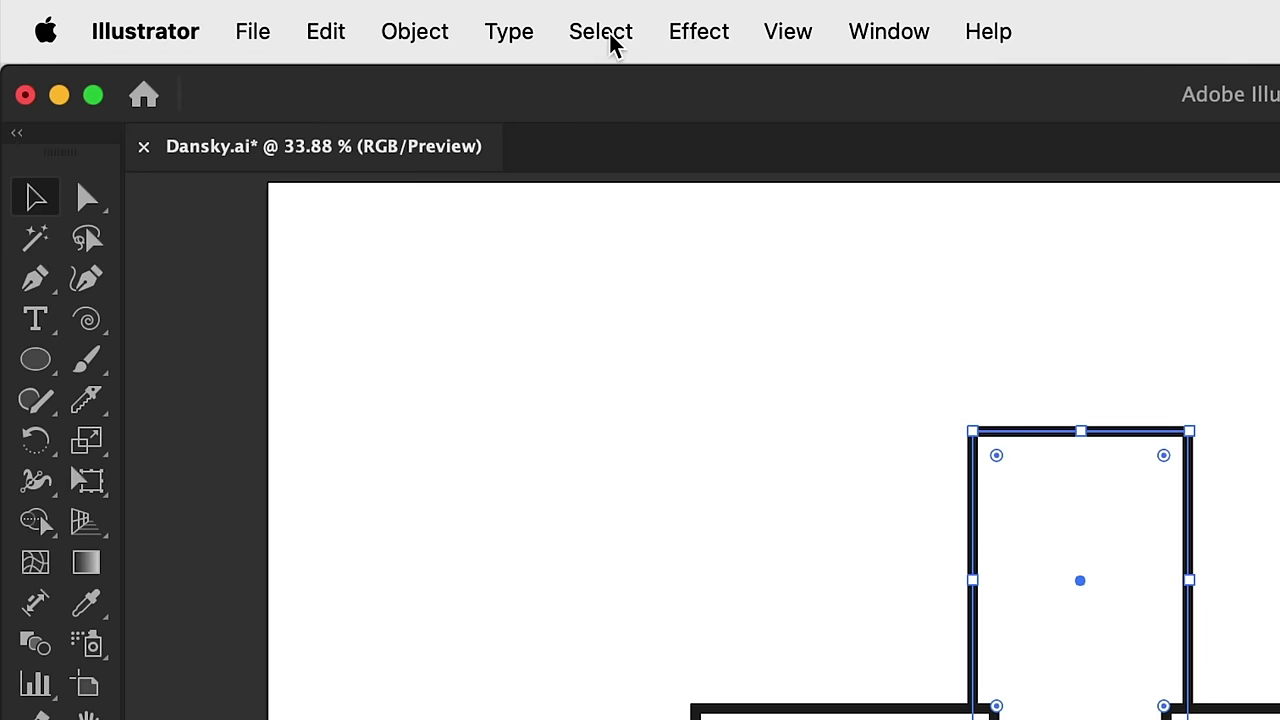
With Global Edit, raise the inner corners into points and round all four rectangles' corners.
left_click(601, 31)
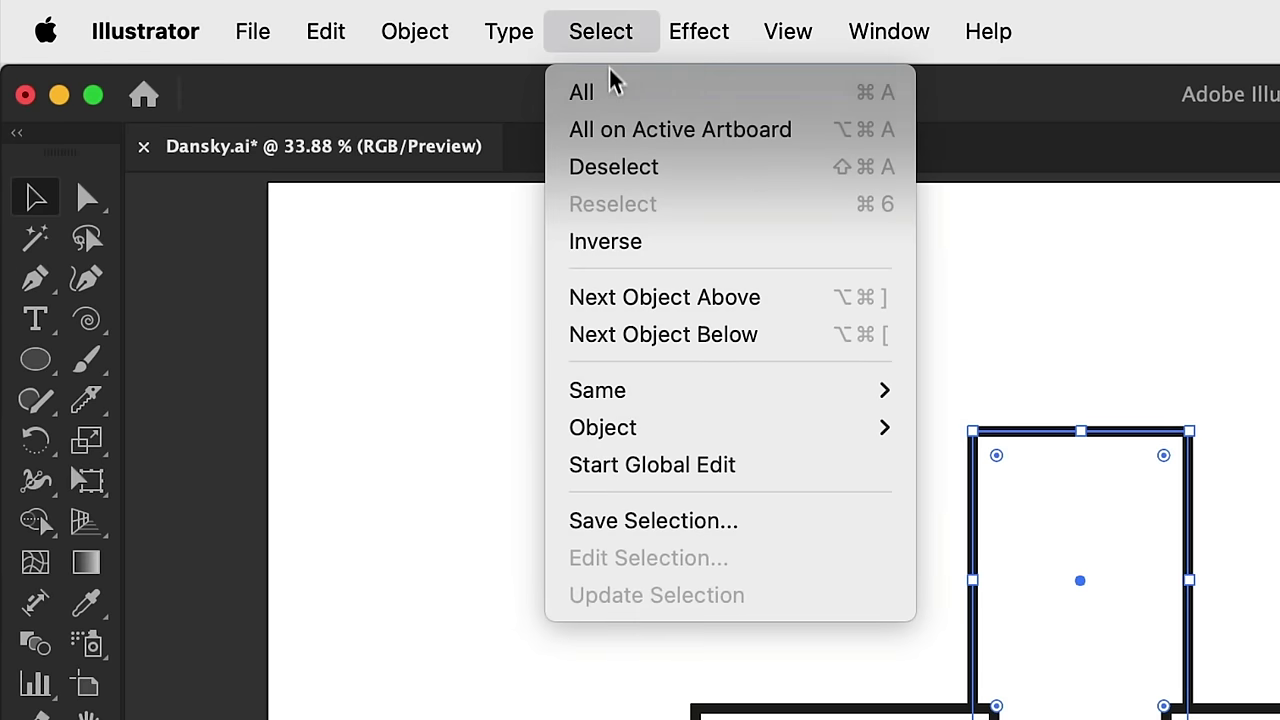
left_click(620, 466)
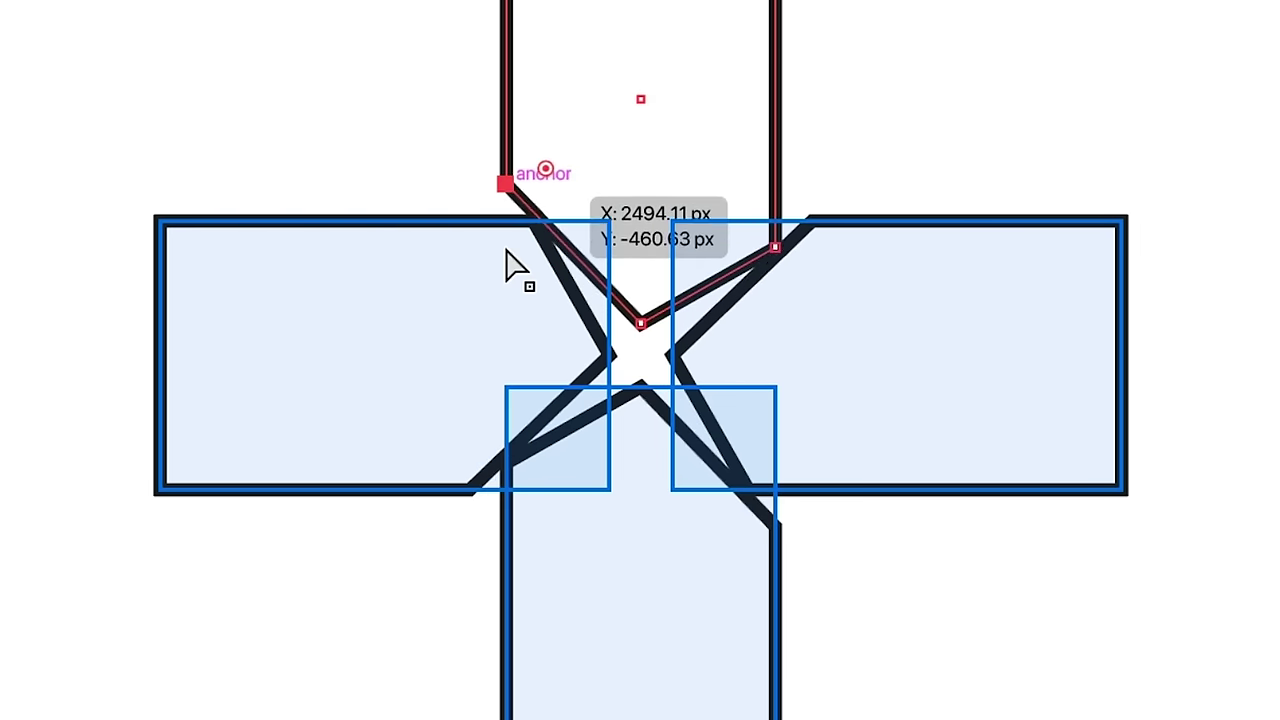
key("shift+Up")
key("shift+Up")
key("shift+Up")
key("shift+Up")
key("shift+Up")
key("shift+Up")
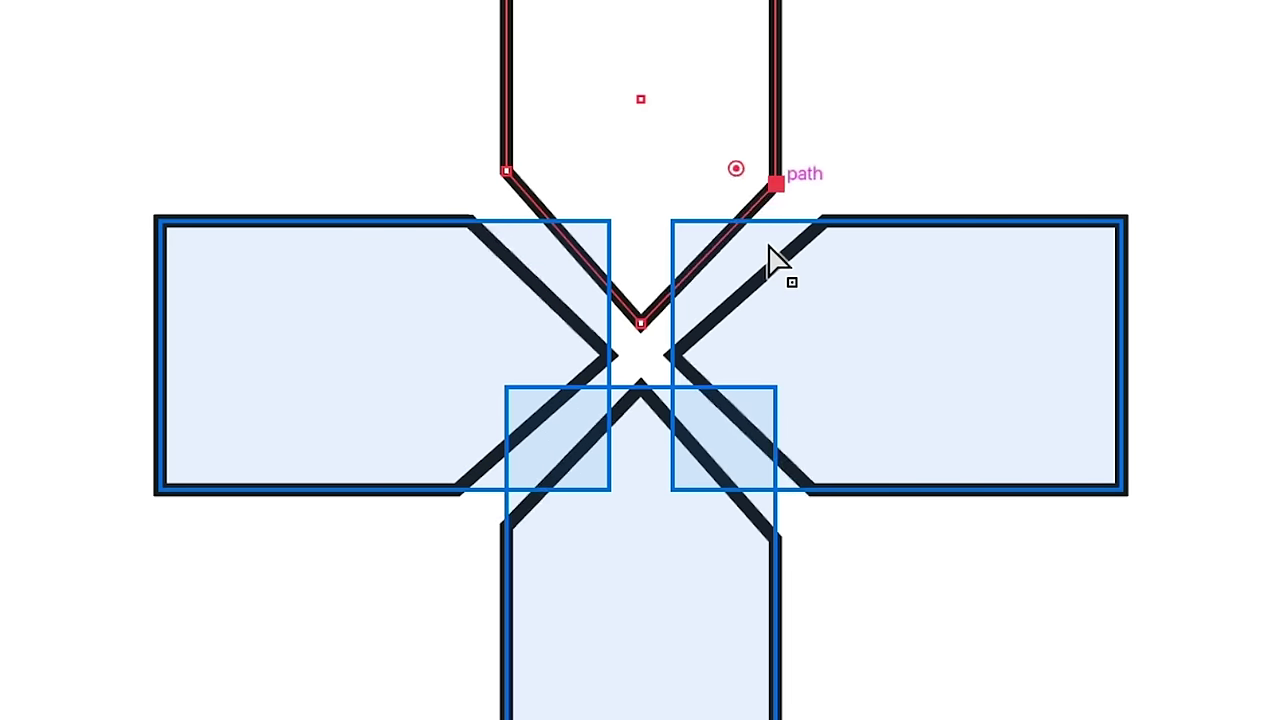
left_click(643, 321)
key("shift+Up")
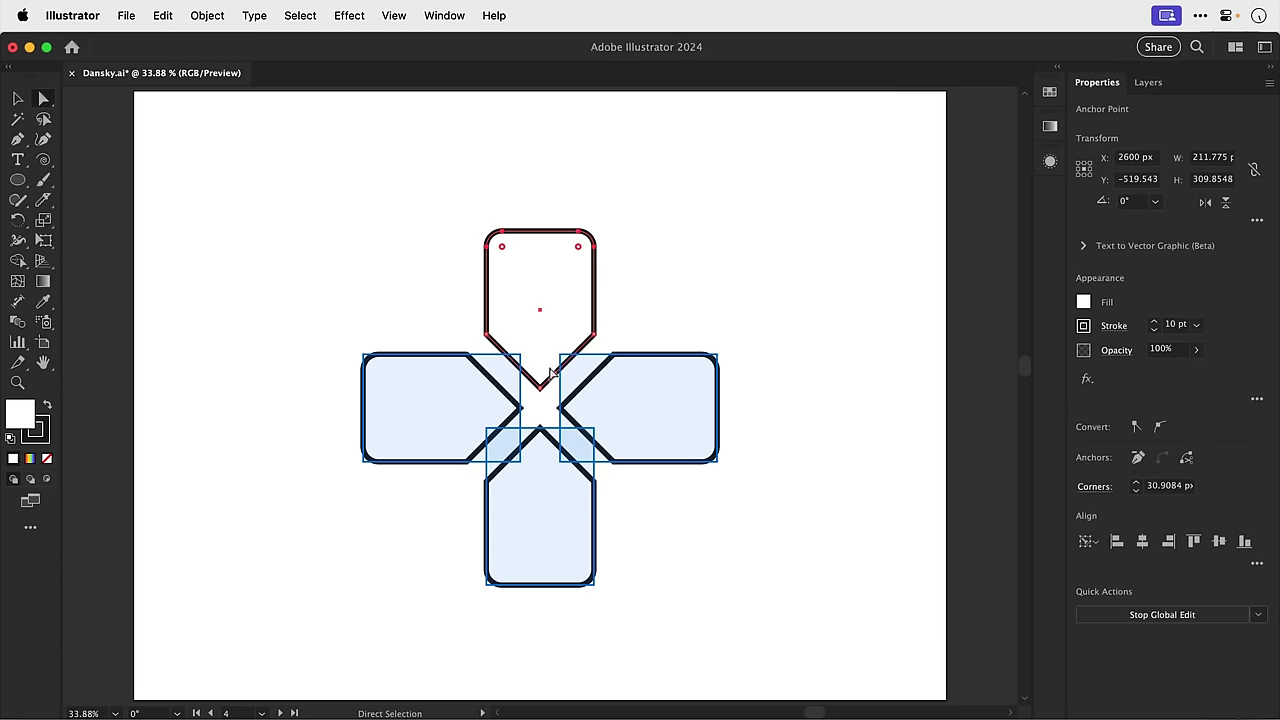
left_click_drag(541, 373, 542, 374)
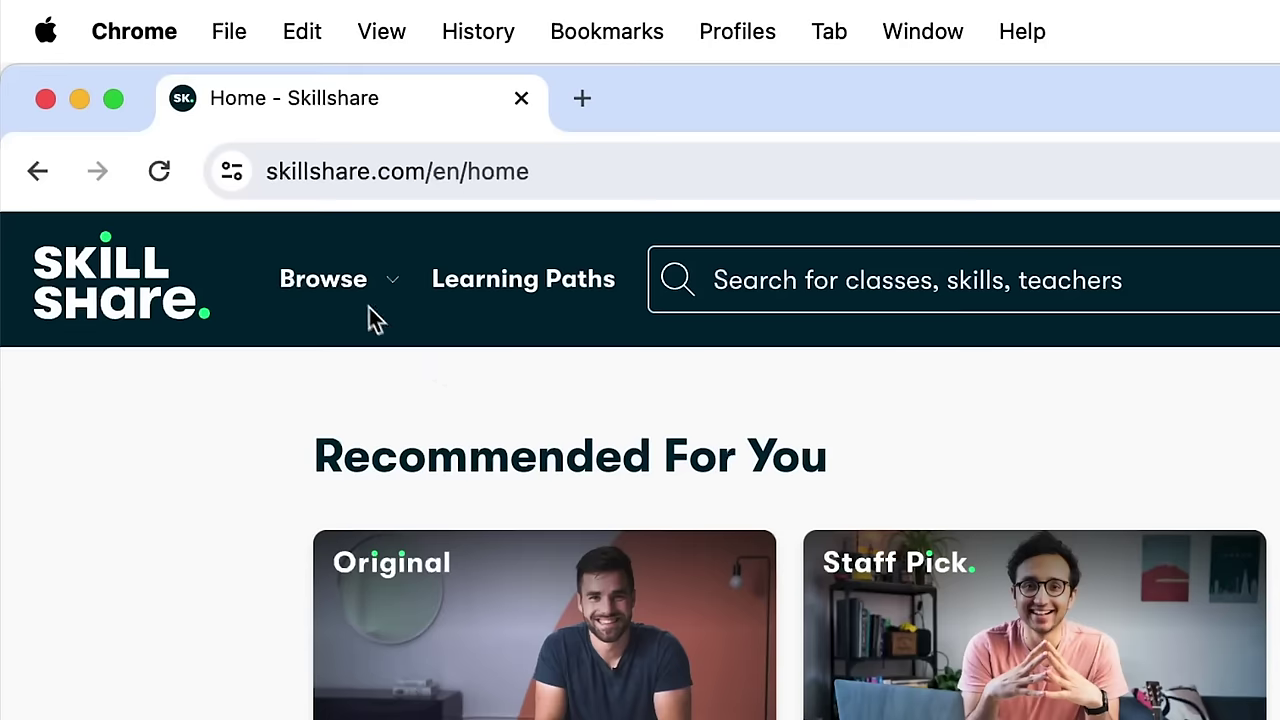
Browse Skillshare's Graphic Design category and scroll down its classes page.
left_click(335, 282)
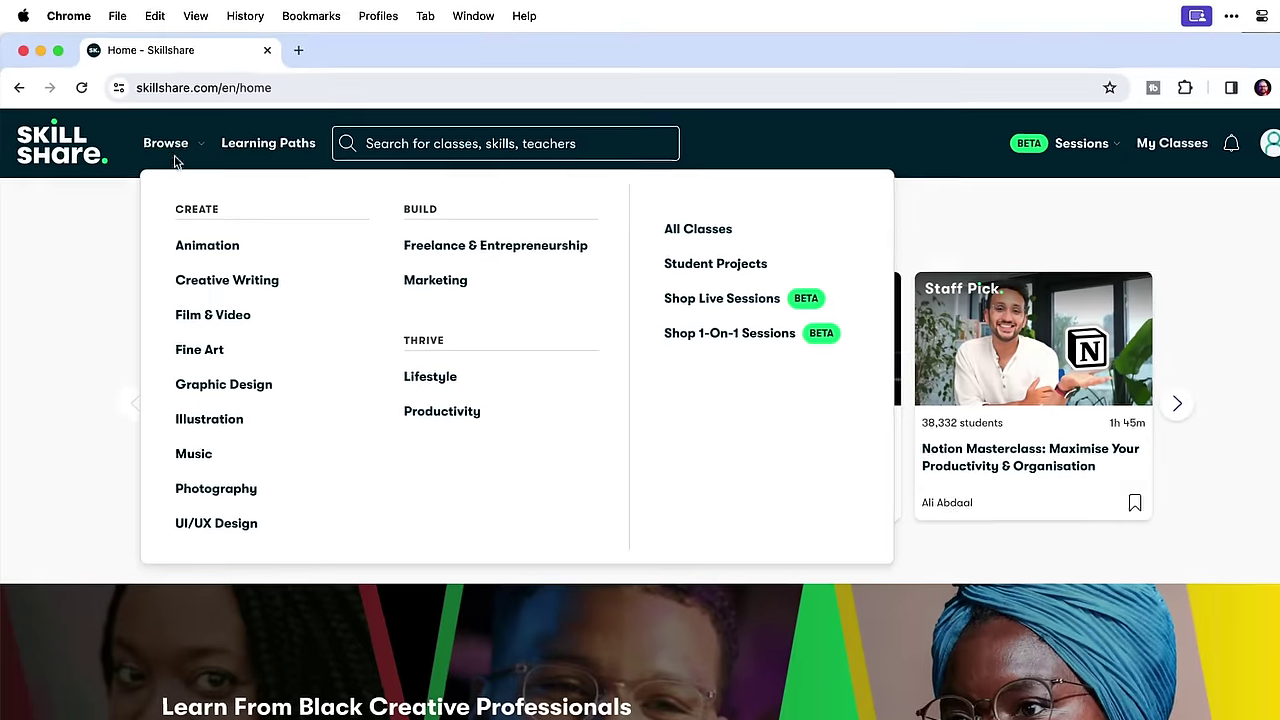
left_click(212, 375)
scroll(212, 376, "down", 5)
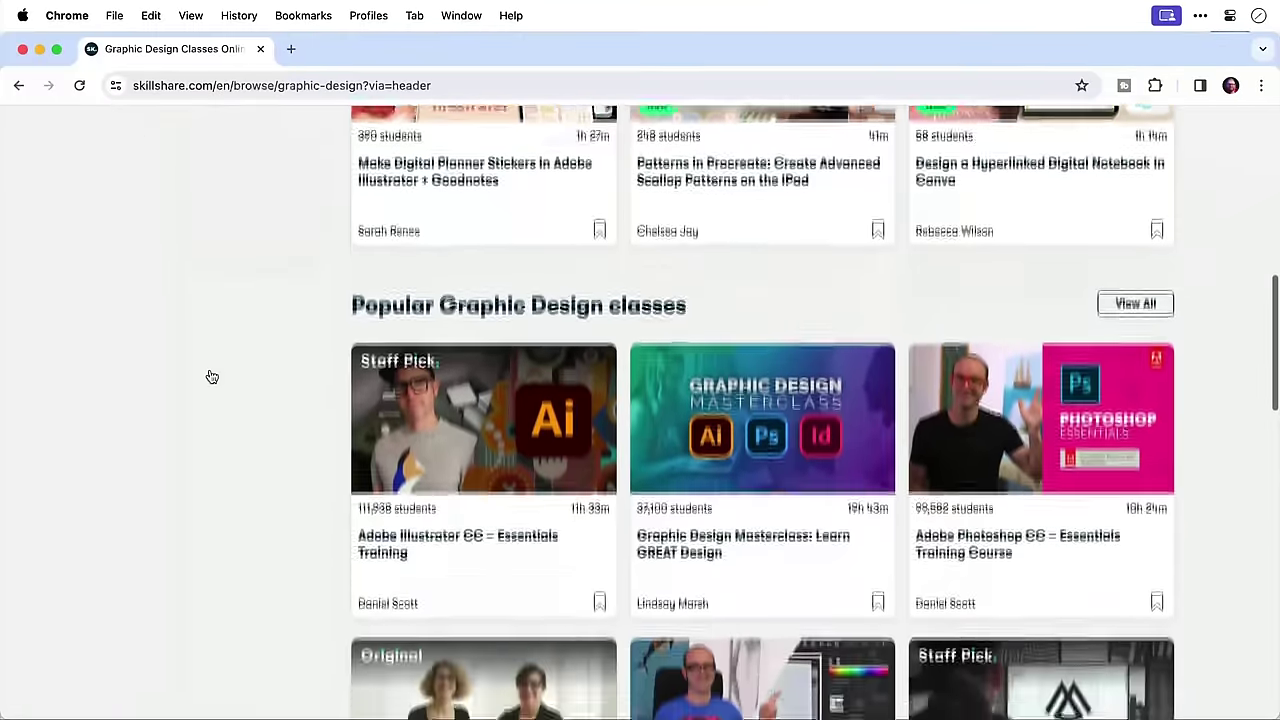
scroll(210, 375, "down", 4)
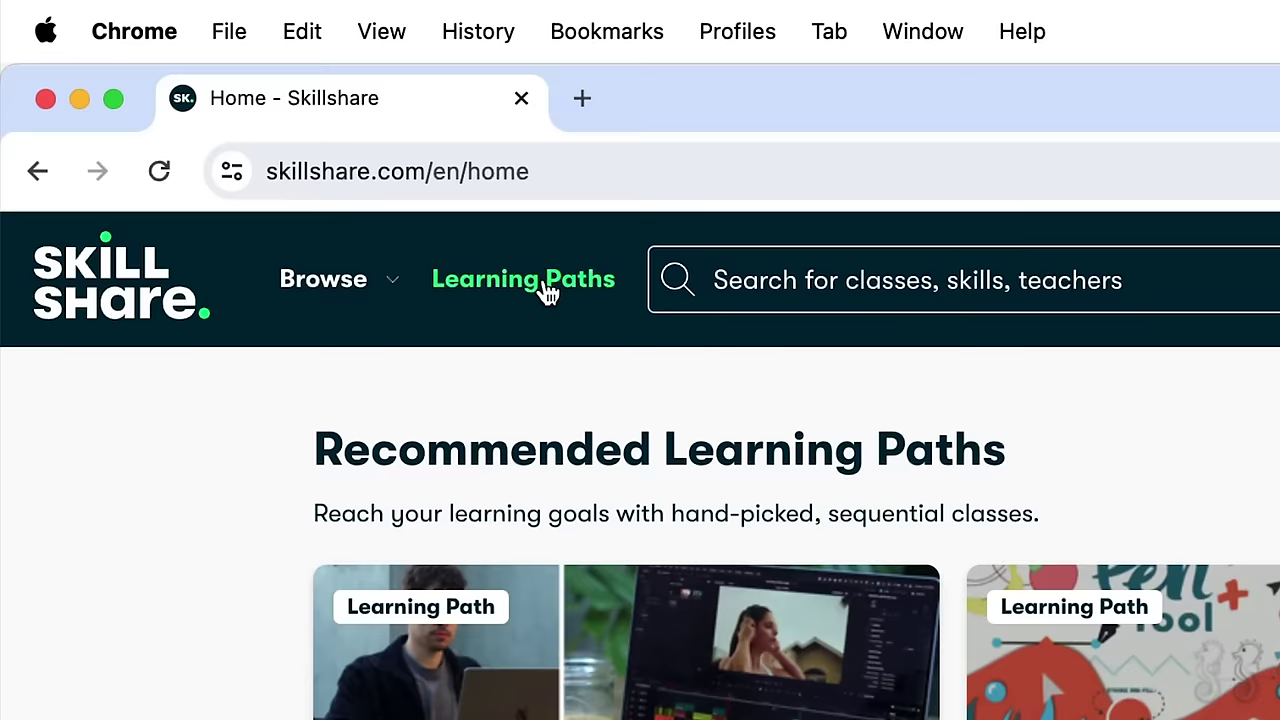
Open the Adobe Illustrator vector illustration learning path from Learning Paths and scroll through its classes.
left_click(547, 290)
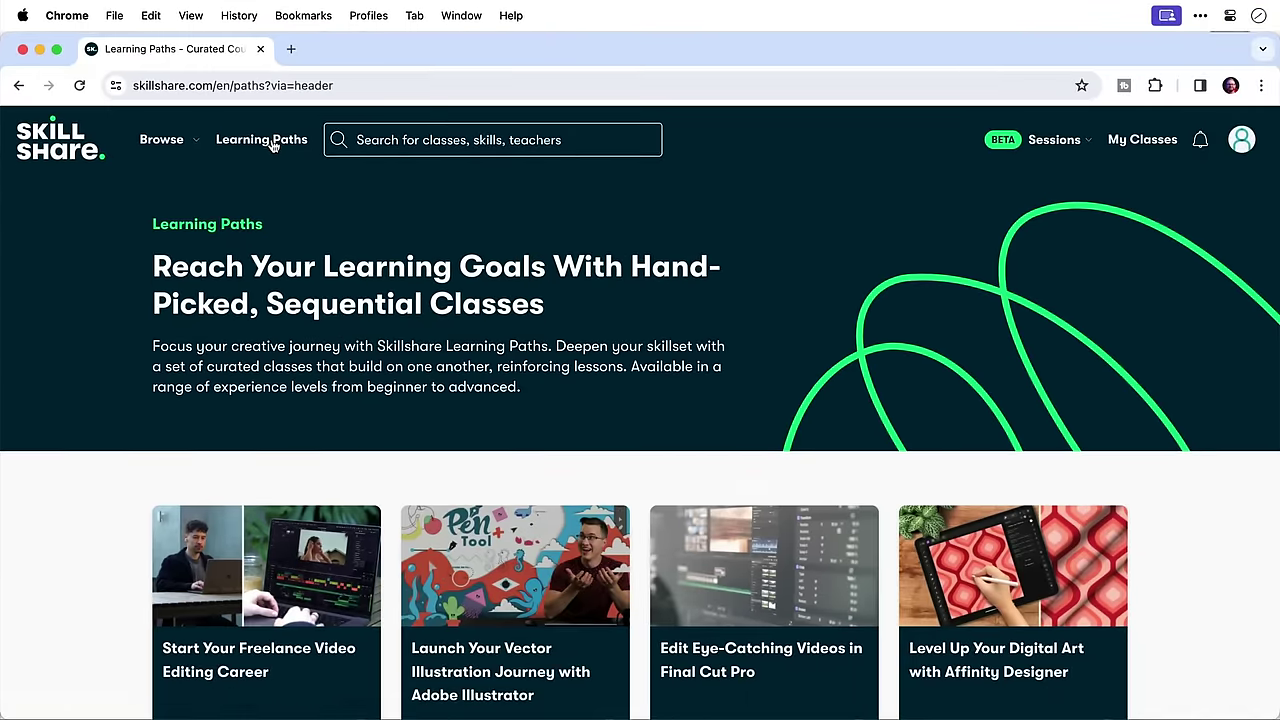
left_click(642, 472)
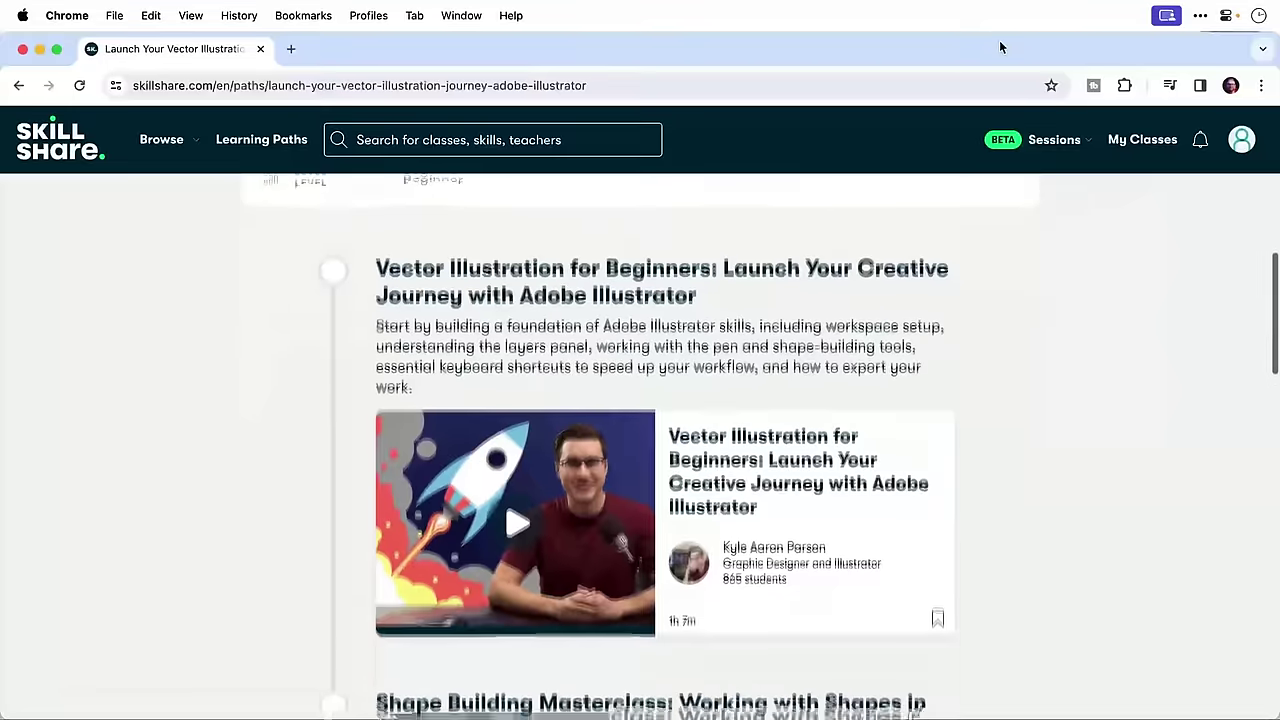
scroll(999, 40, "down", 5)
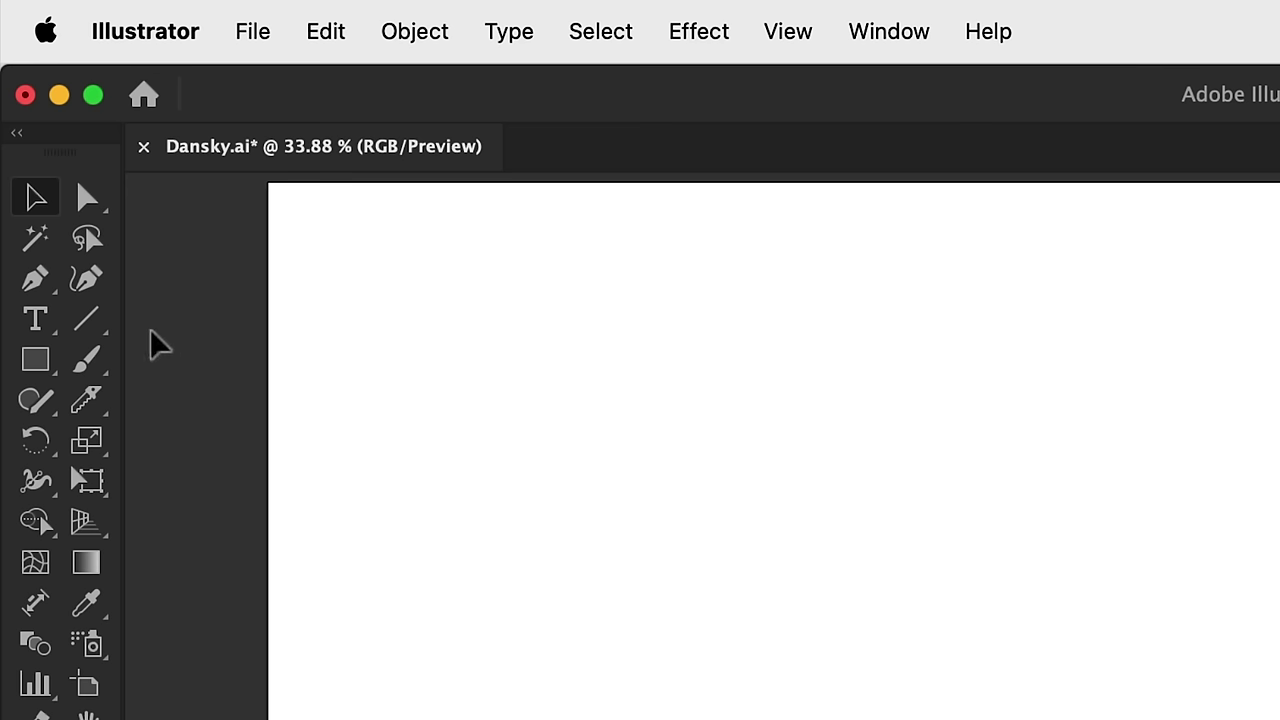
Draw a spiral at the artboard centre and give it an 81 pt triangle-tapered width profile.
left_click_drag(108, 320, 160, 409)
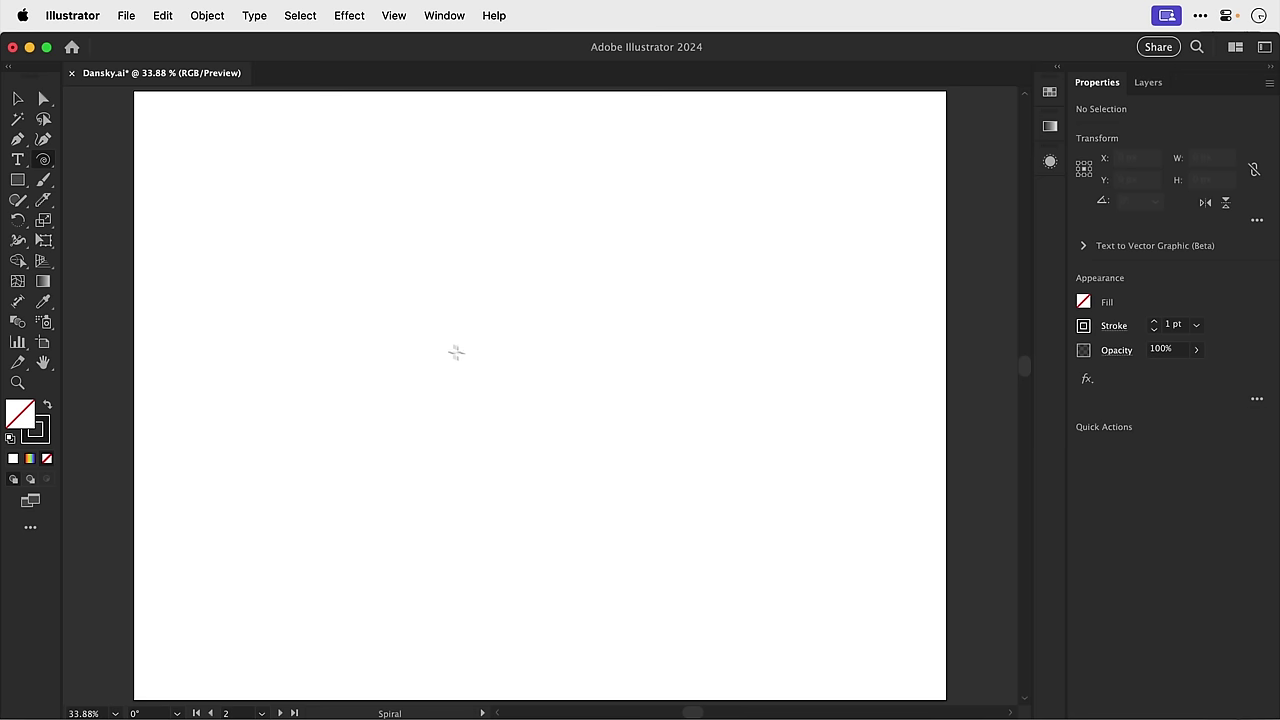
left_click_drag(537, 387, 680, 497)
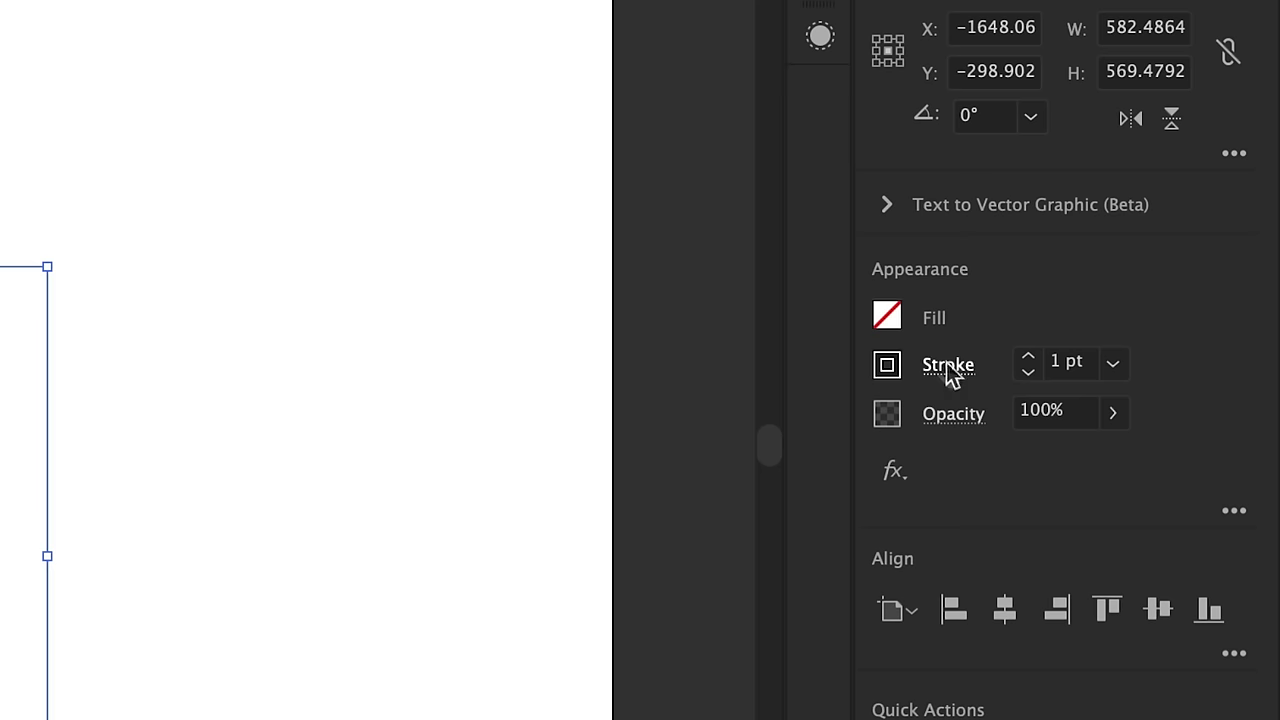
left_click(947, 366)
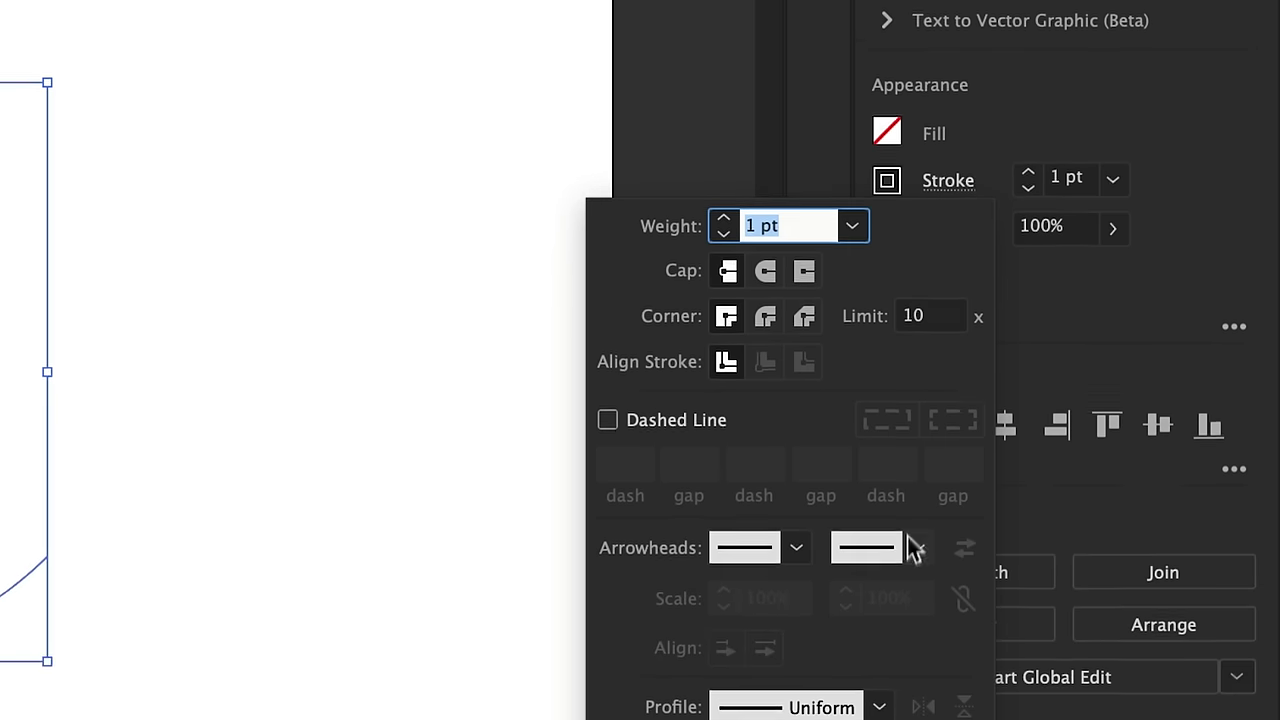
left_click(877, 457)
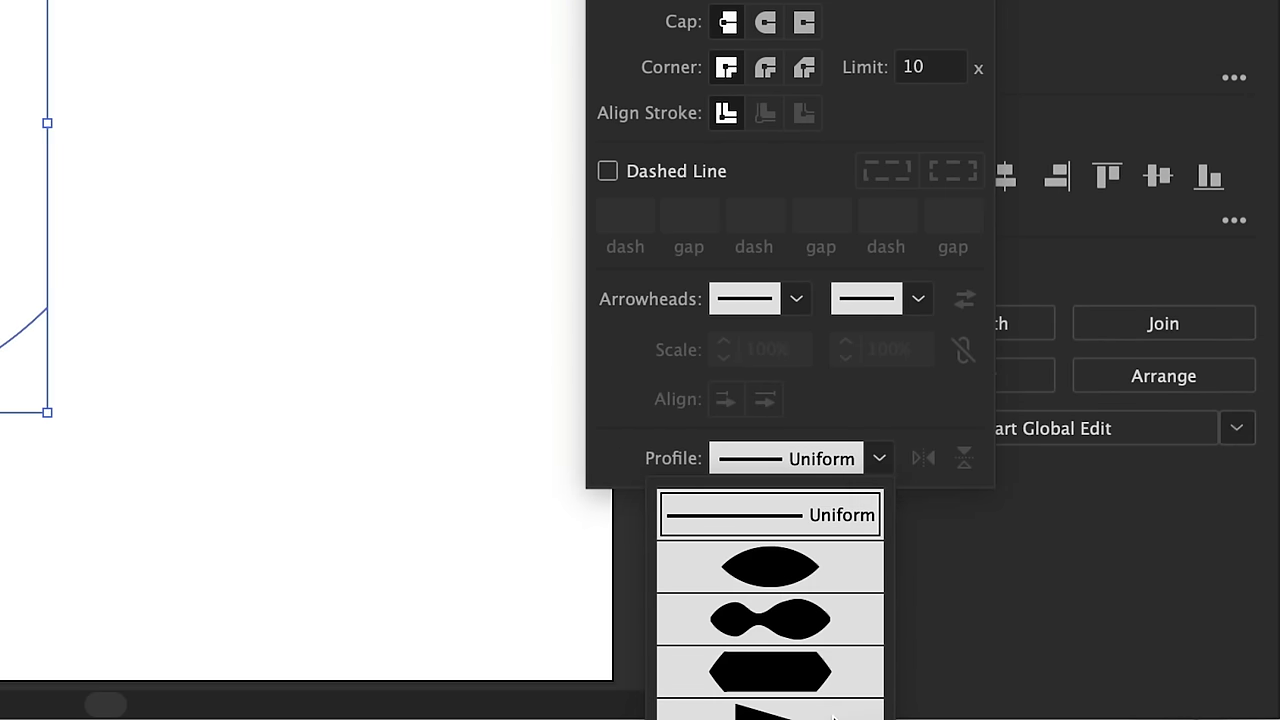
left_click(832, 715)
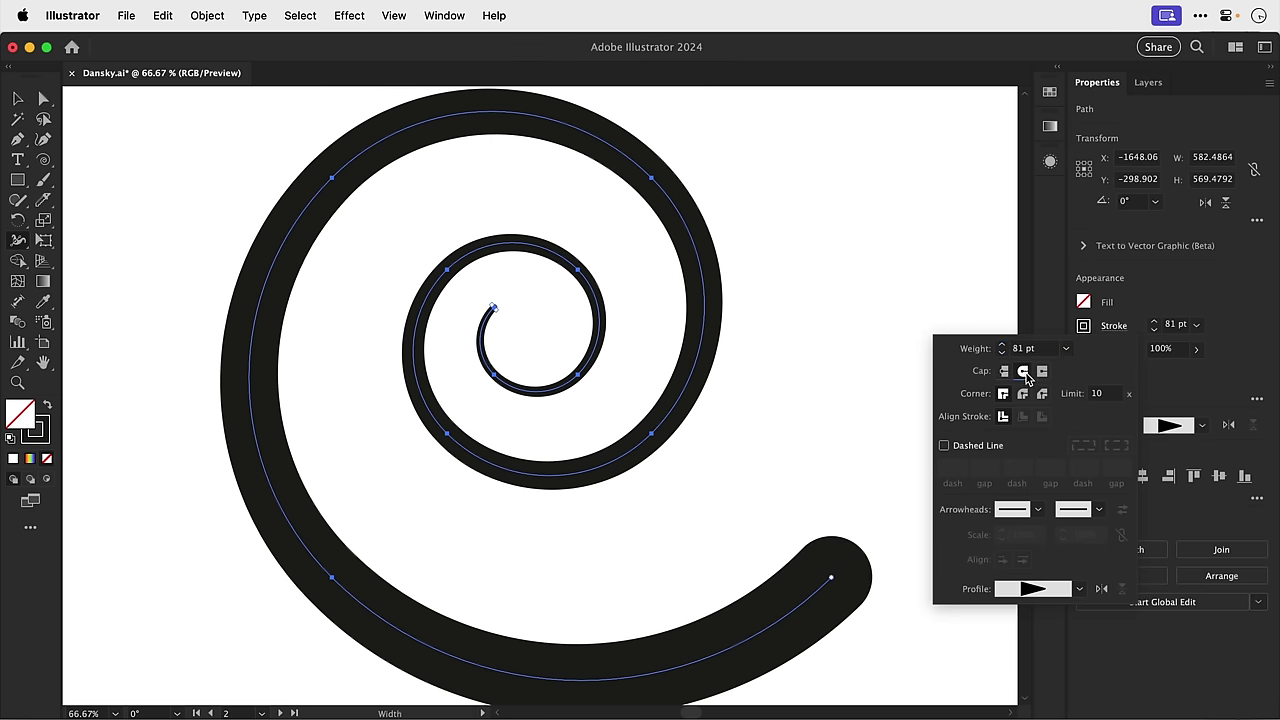
key("Escape")
key("v")
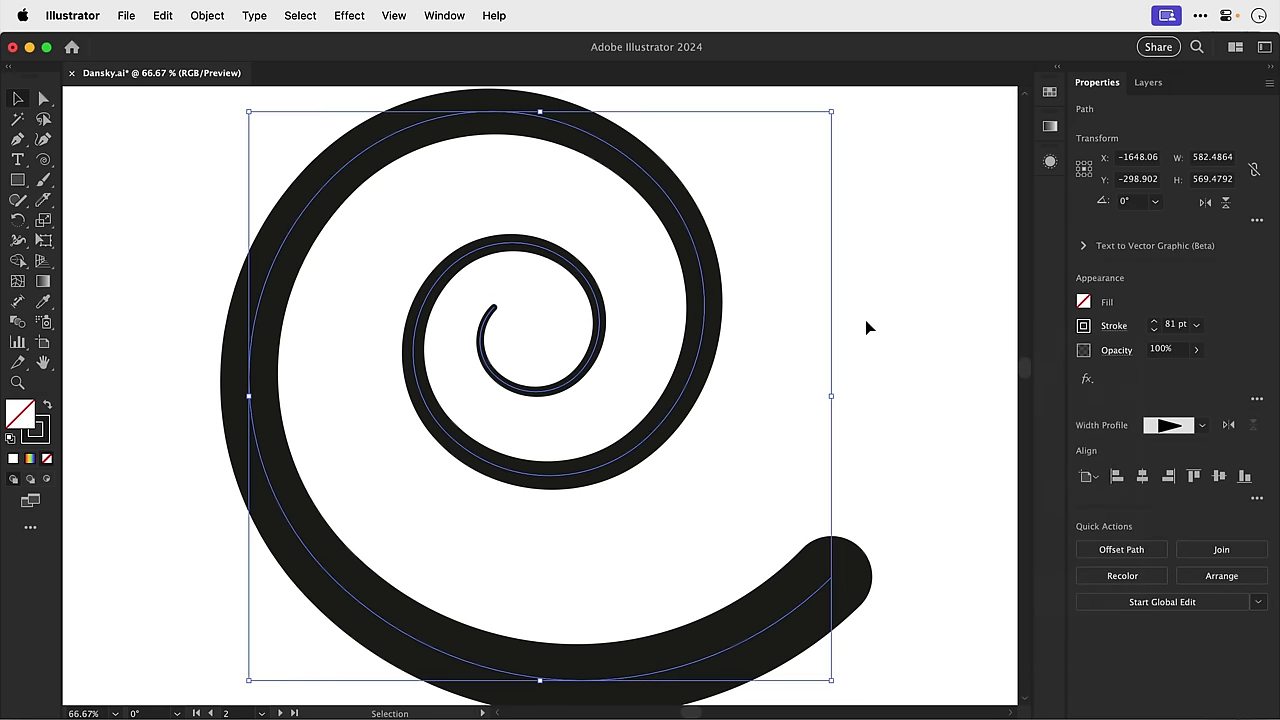
left_click(866, 327)
key("super+0")
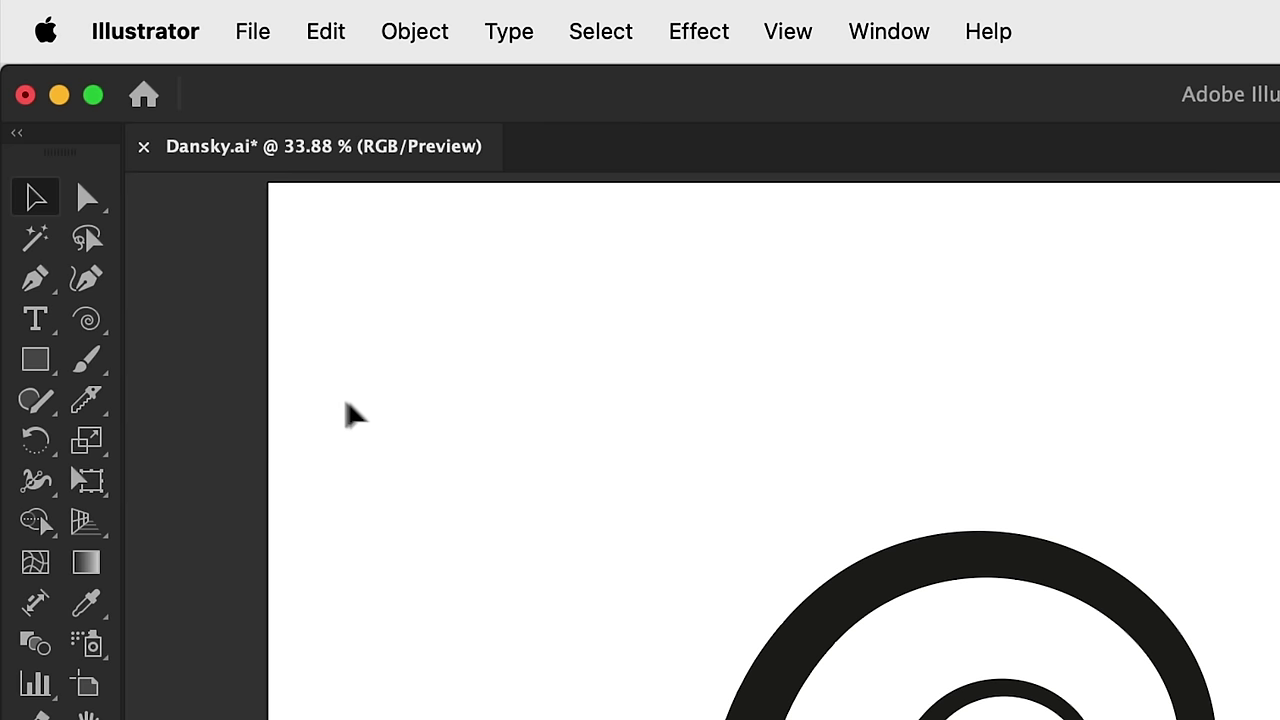
Draw a circle around the spiral and set its stroke weight to 81 pt.
left_click(55, 360)
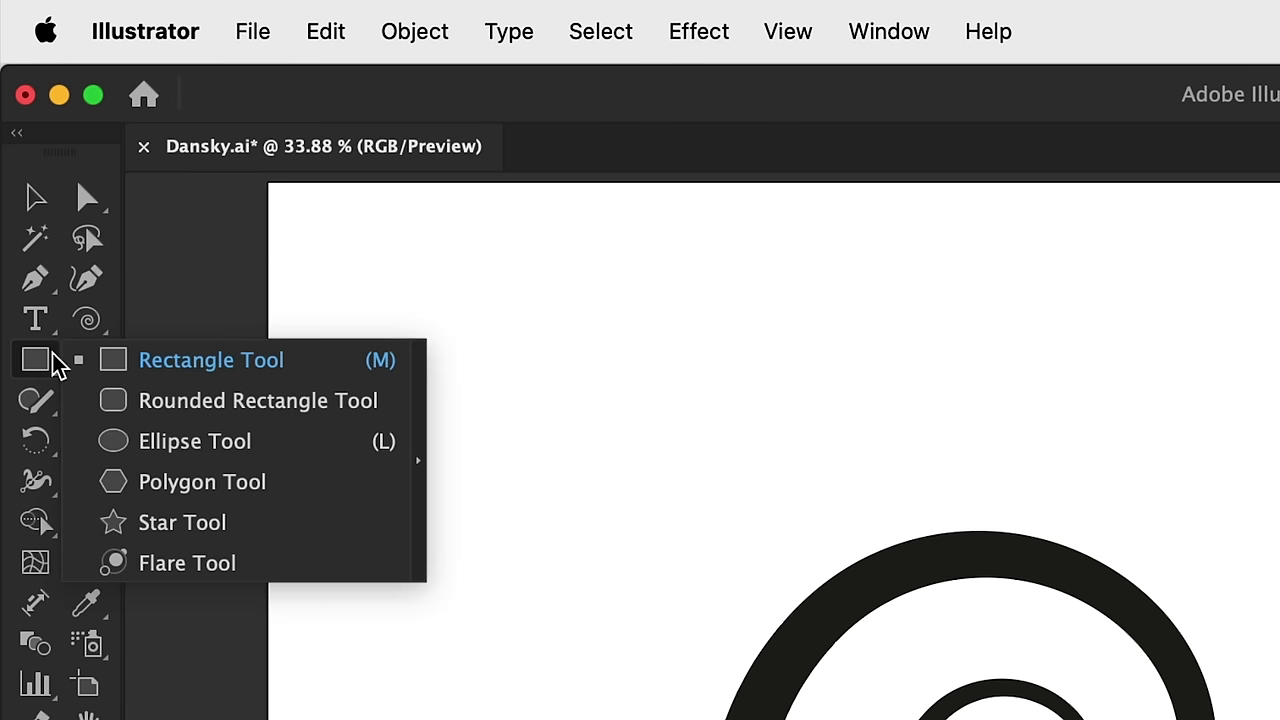
left_click(116, 445)
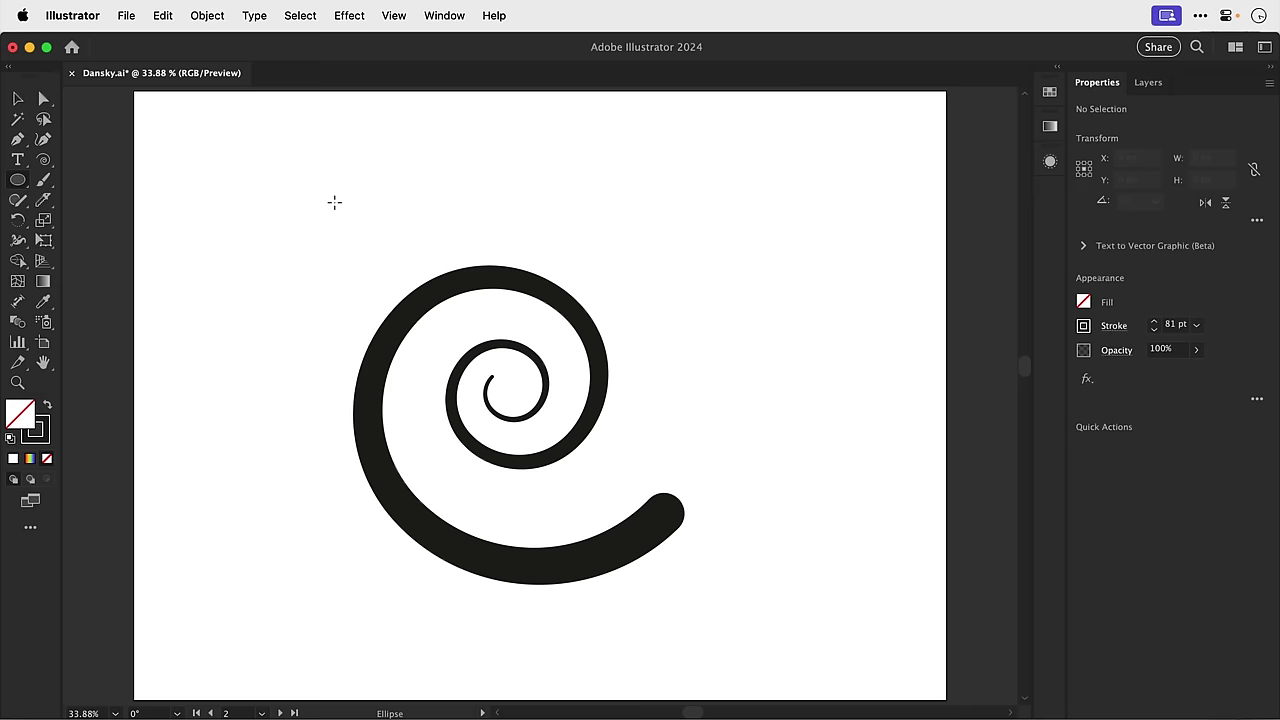
left_click_drag(340, 208, 780, 398)
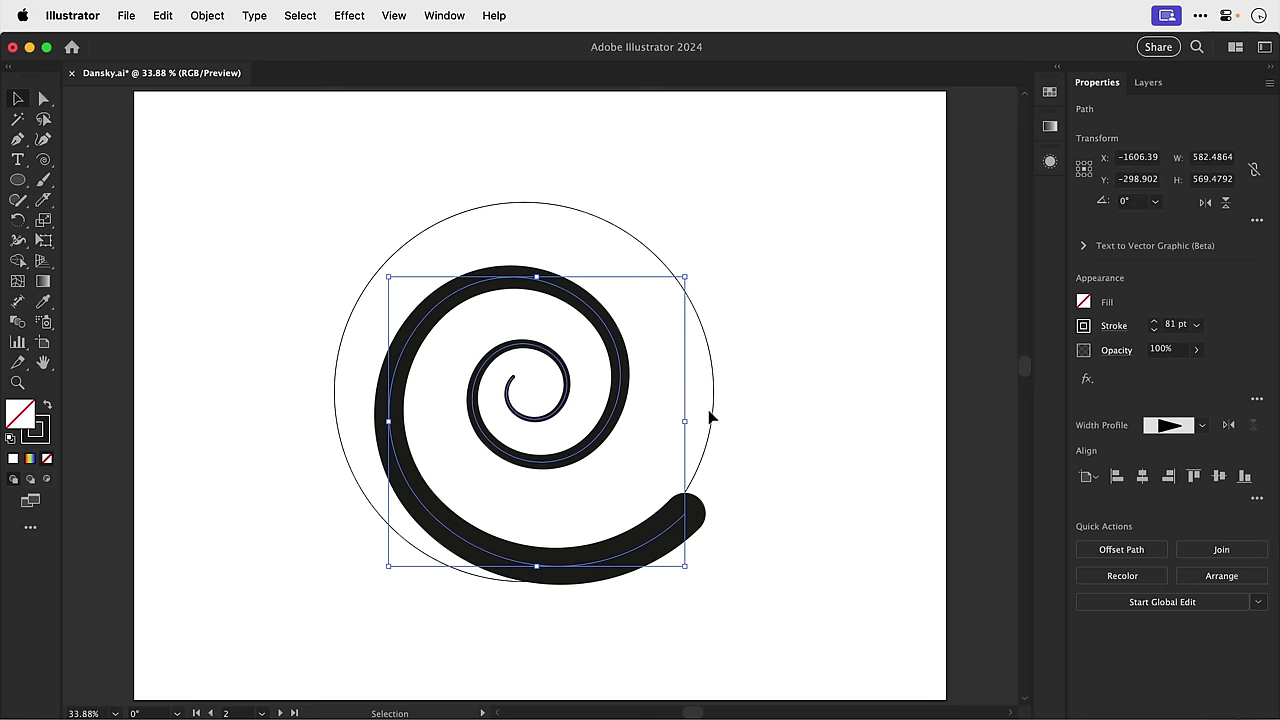
left_click(915, 390)
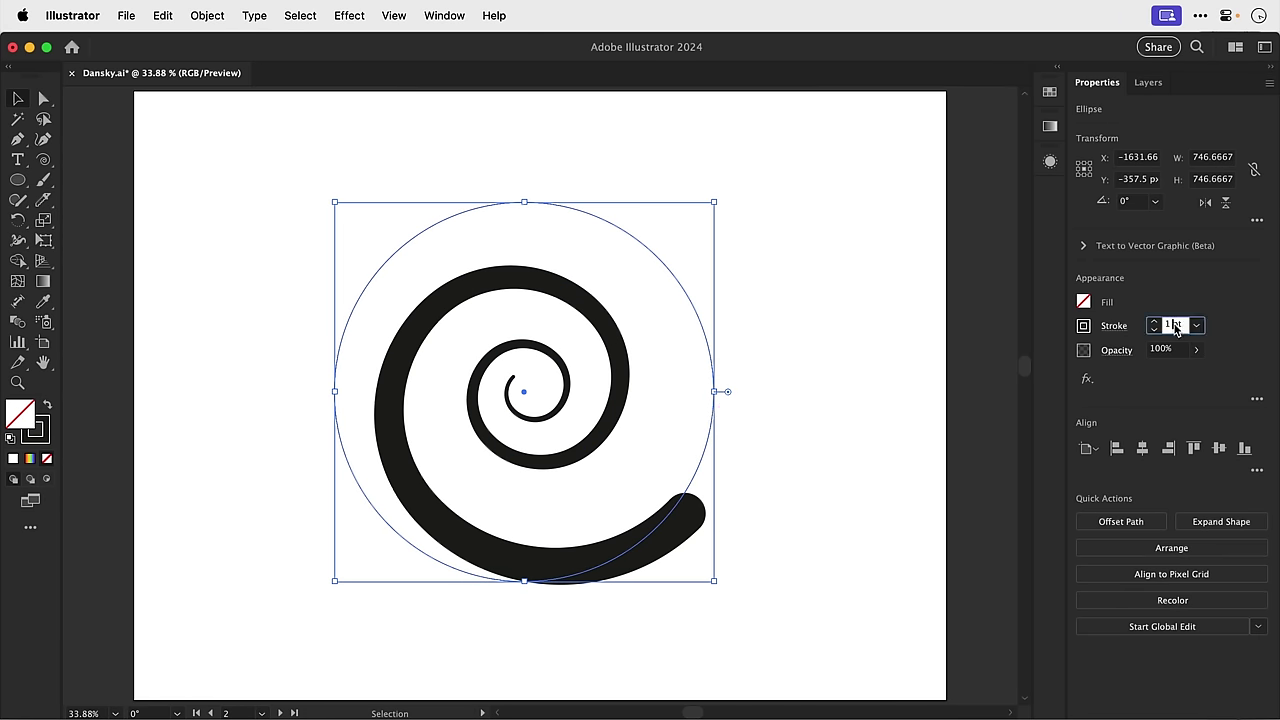
type("81")
key("Return")
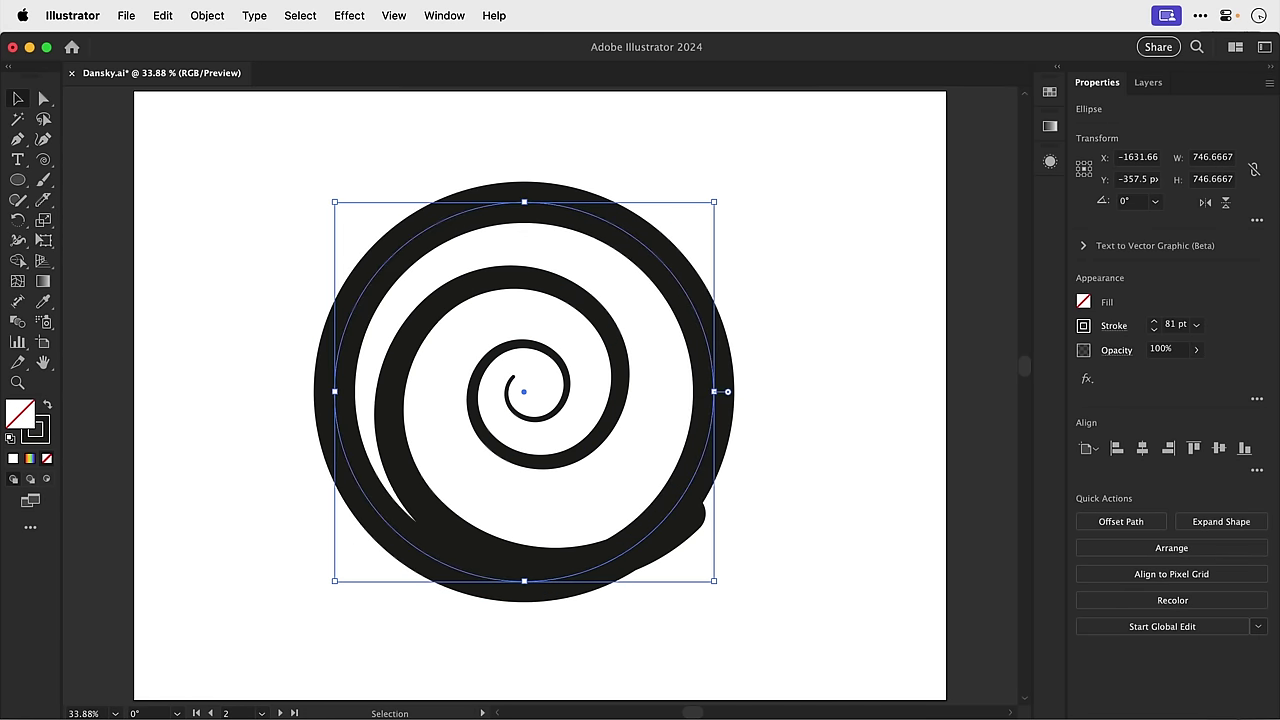
Centre the circle on the spiral, shrink the spiral to fit inside, and select both.
left_click(1144, 449)
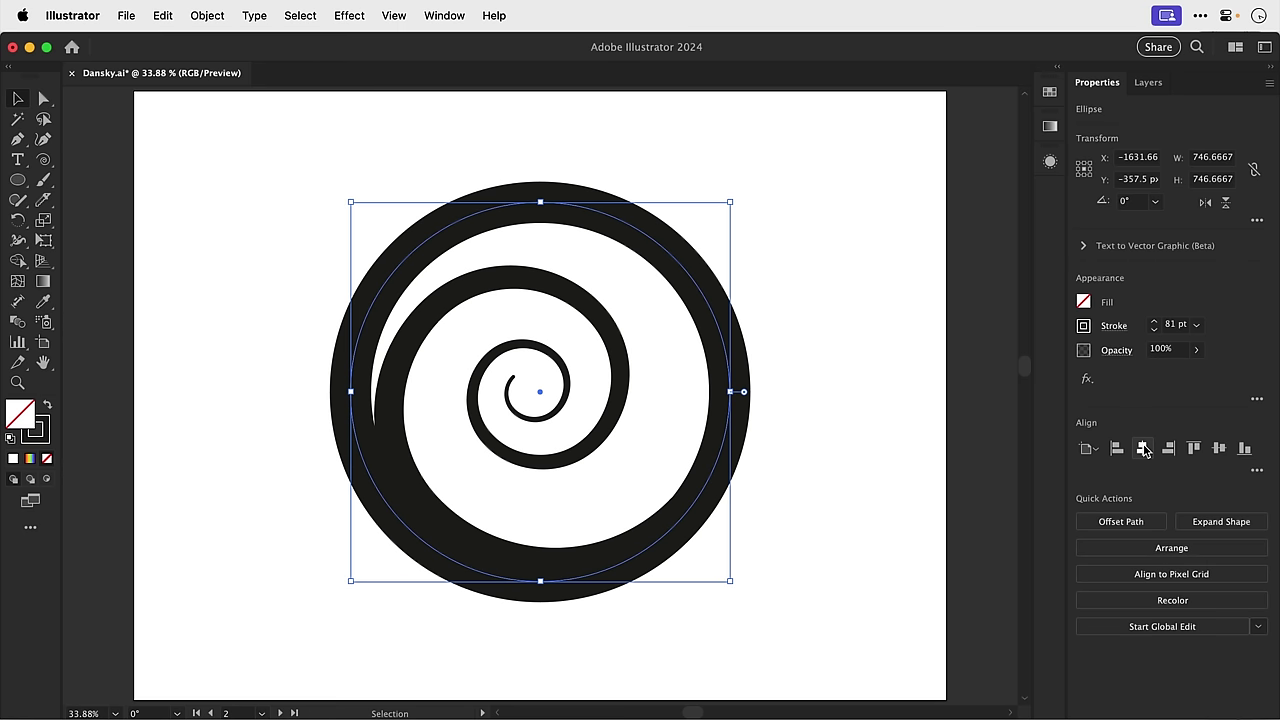
left_click(1218, 449)
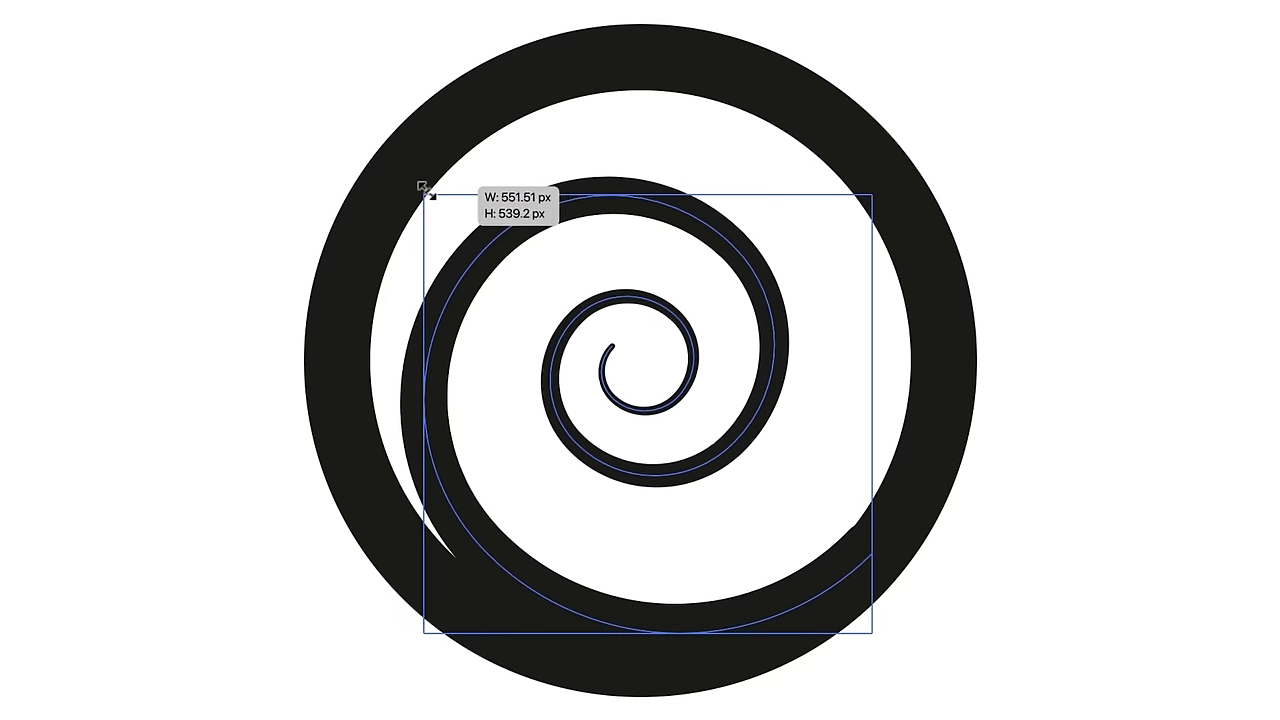
left_click_drag(423, 189, 434, 206)
left_click(434, 206)
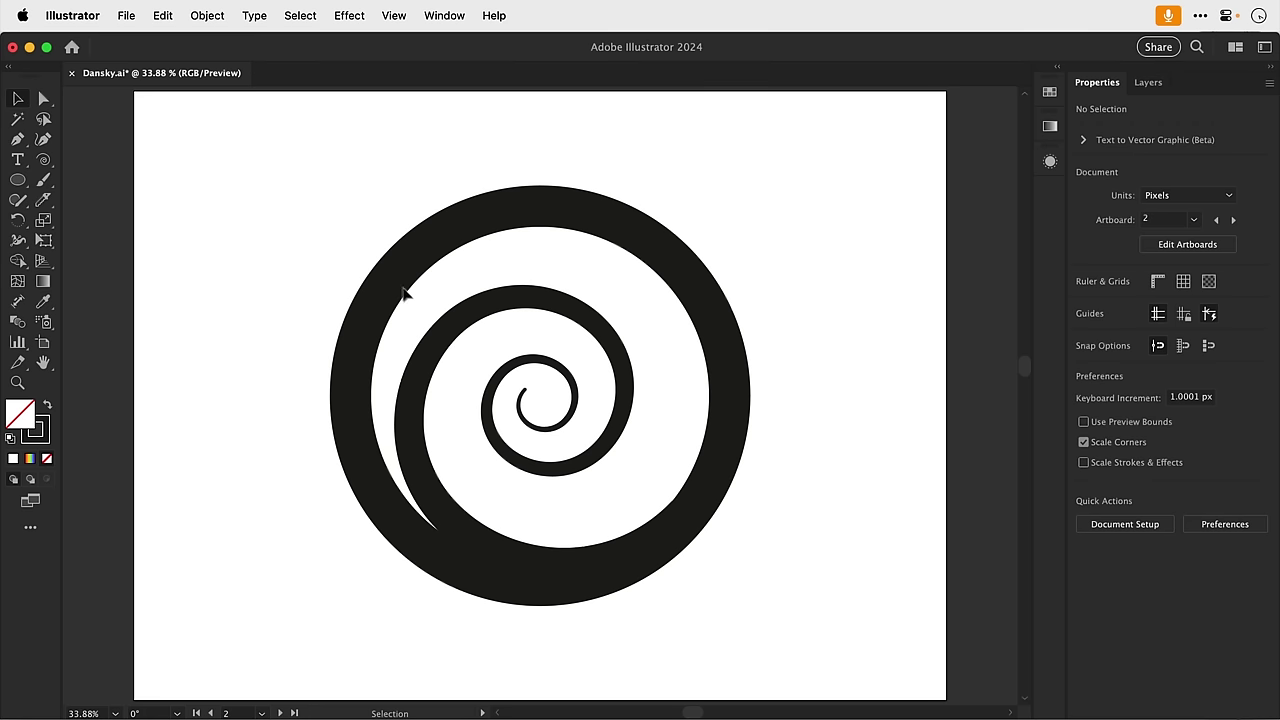
left_click_drag(801, 611, 815, 633)
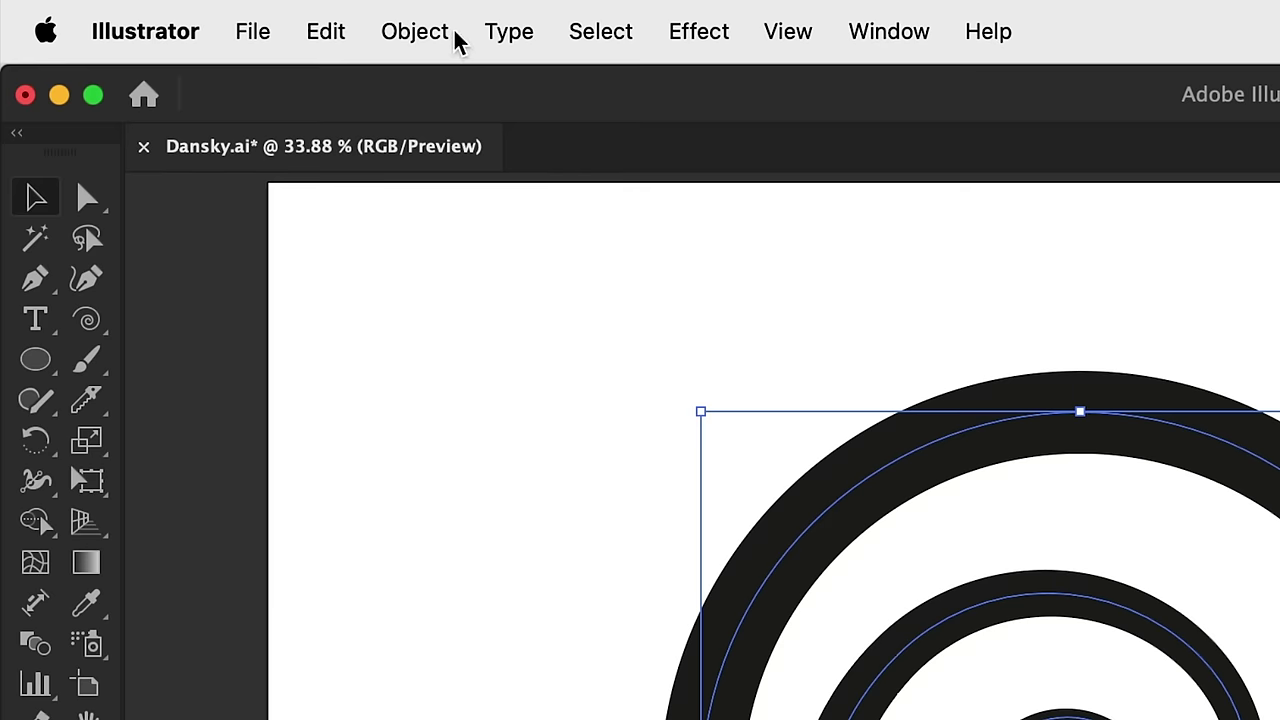
Expand both strokes' appearance, then expand them into filled shapes.
left_click(415, 31)
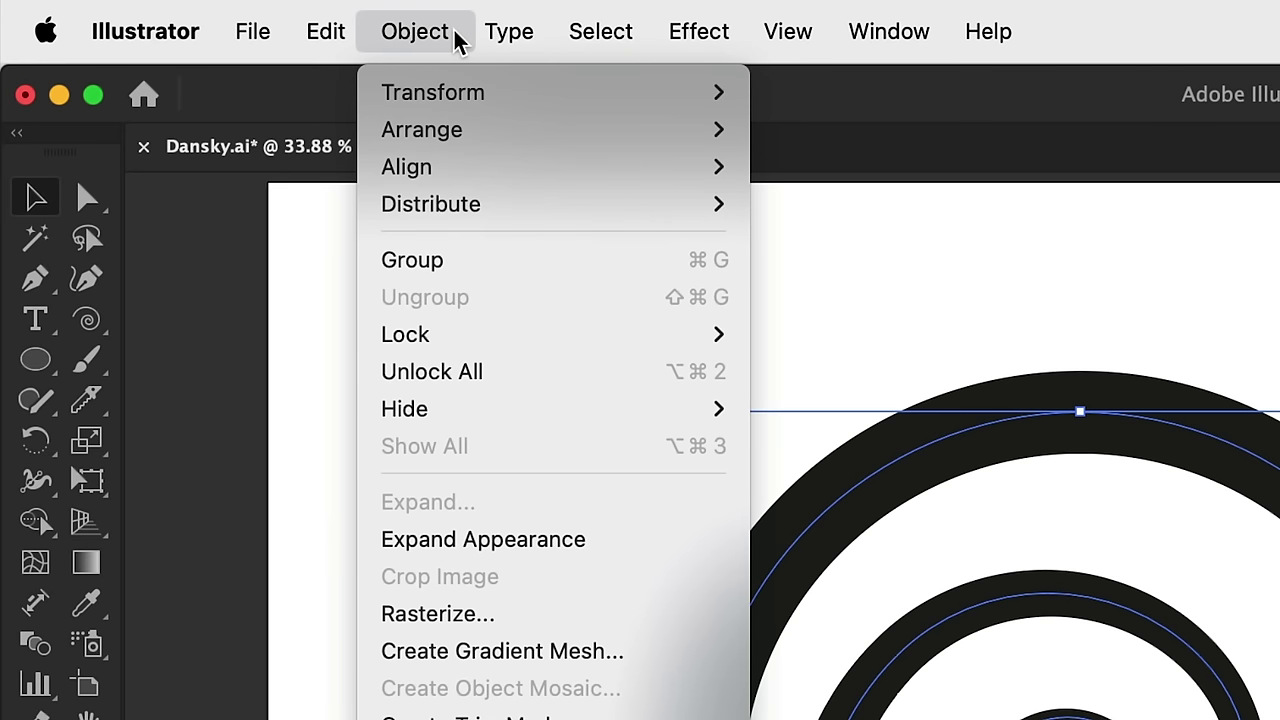
left_click(463, 539)
left_click(415, 31)
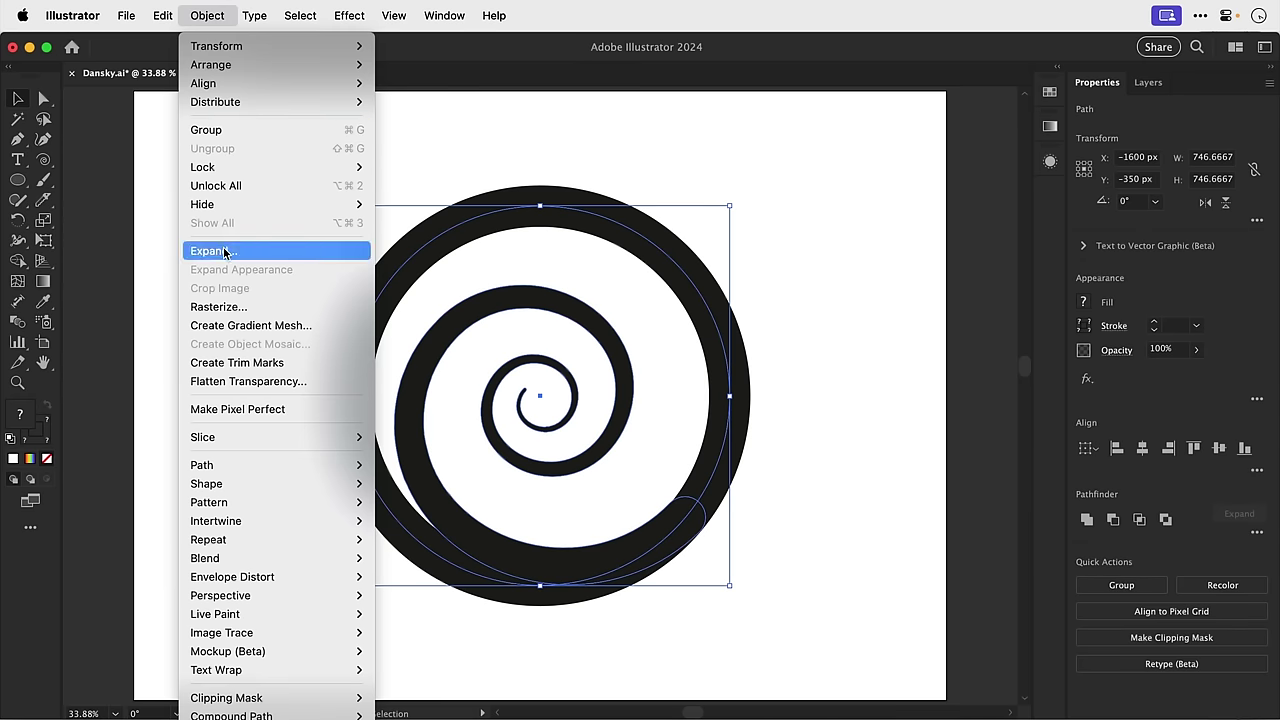
left_click(458, 492)
key("Return")
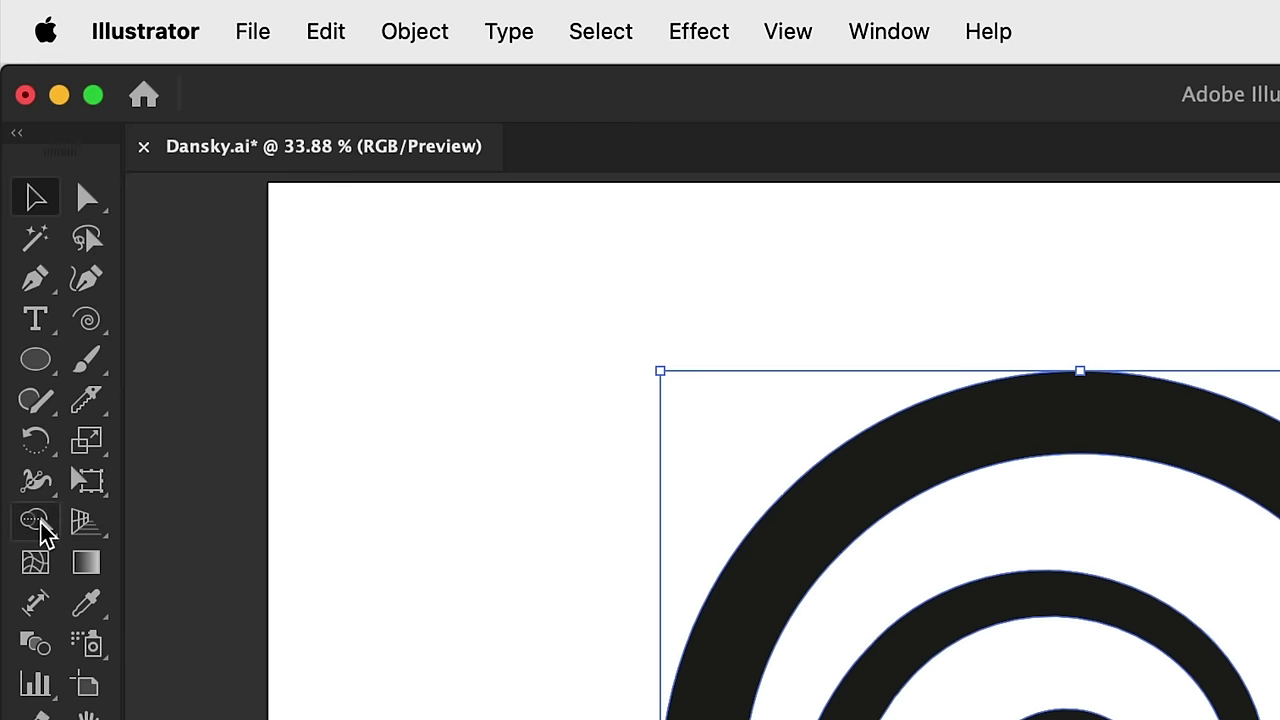
Merge the spiral's light regions into the disc with Shape Builder and delete the outer ring.
left_click(20, 262)
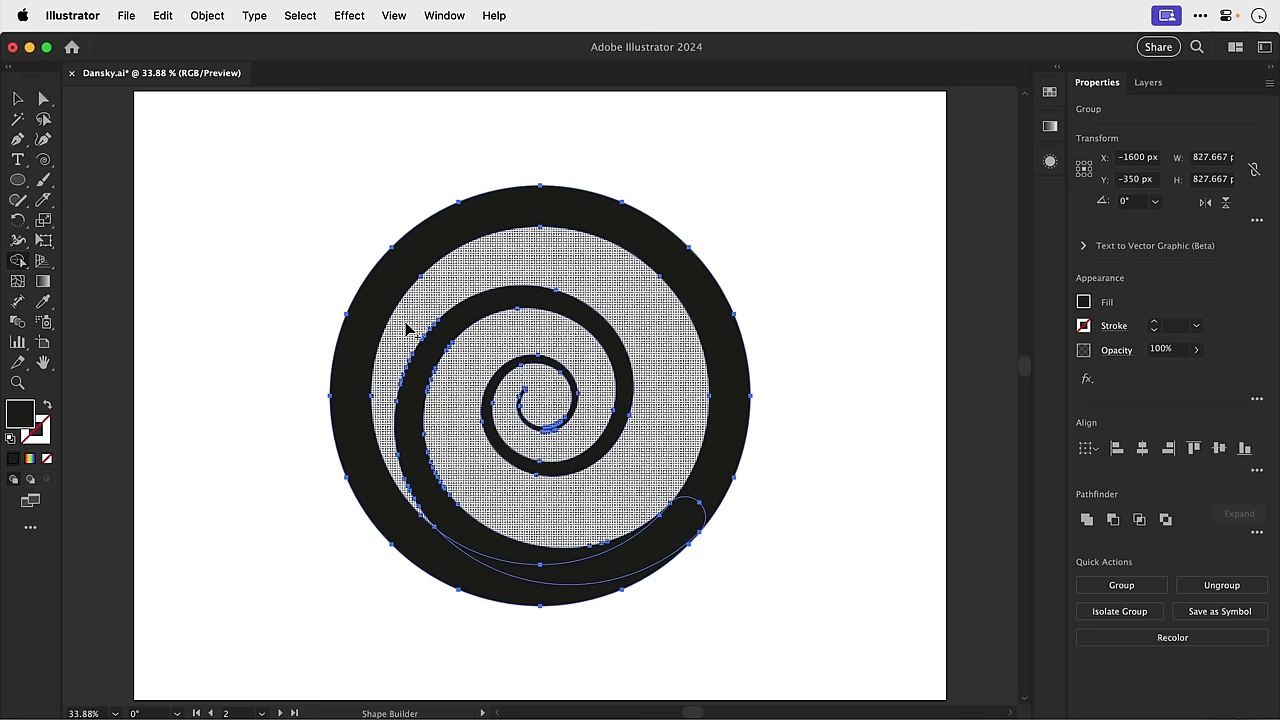
left_click(407, 330)
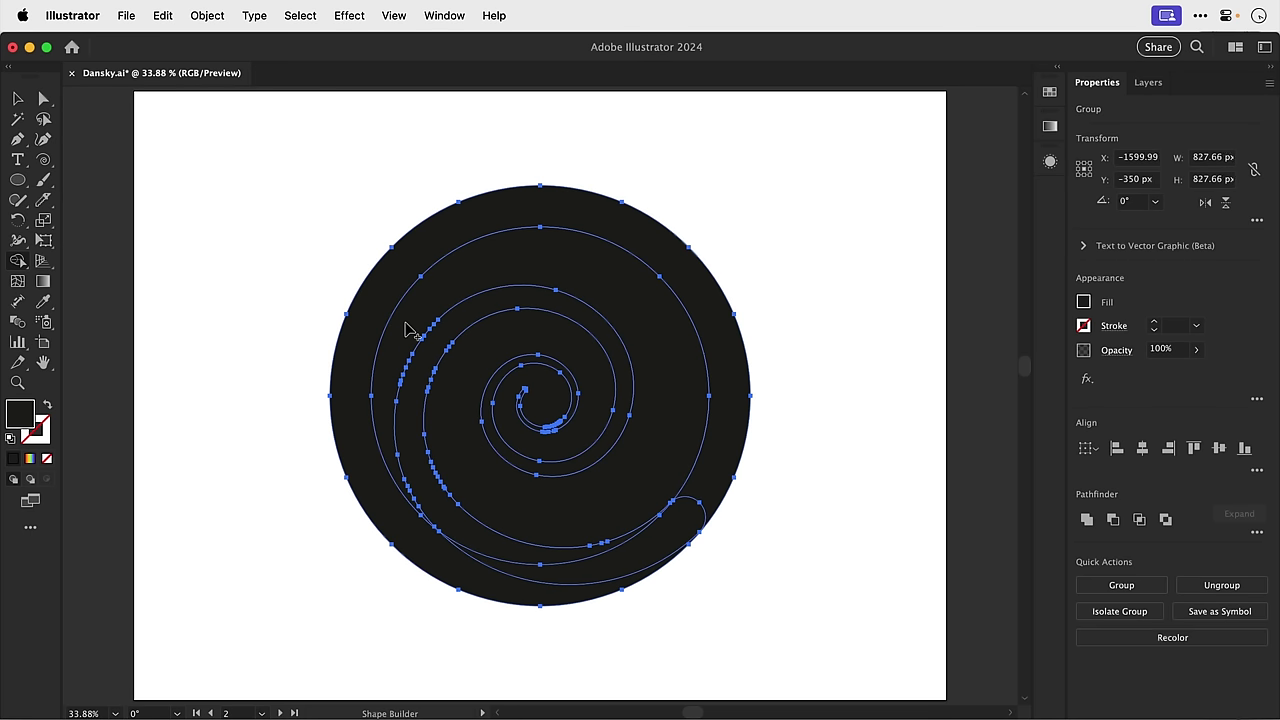
mouse_move(407, 330)
left_mouse_down()
mouse_move(420, 450)
mouse_move(455, 560)
left_mouse_up()
left_click_drag(538, 593, 613, 582)
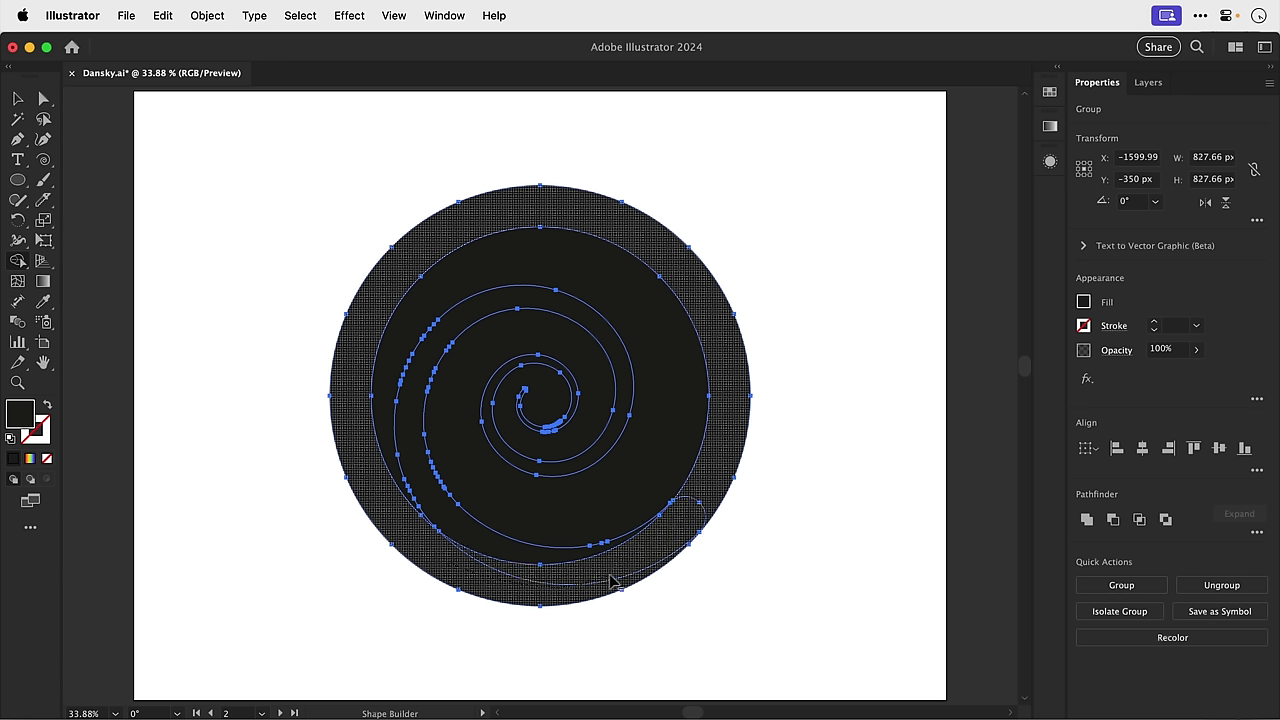
left_click_drag(711, 486, 710, 487)
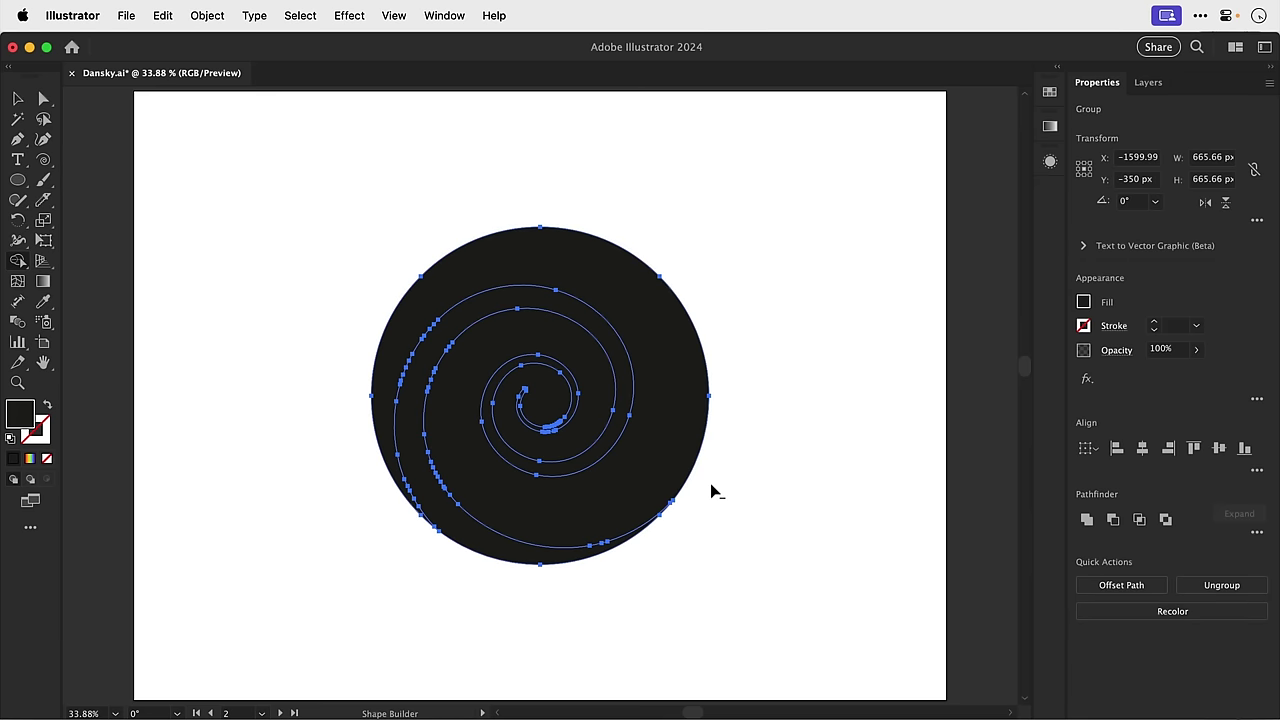
key("v")
left_click(711, 485)
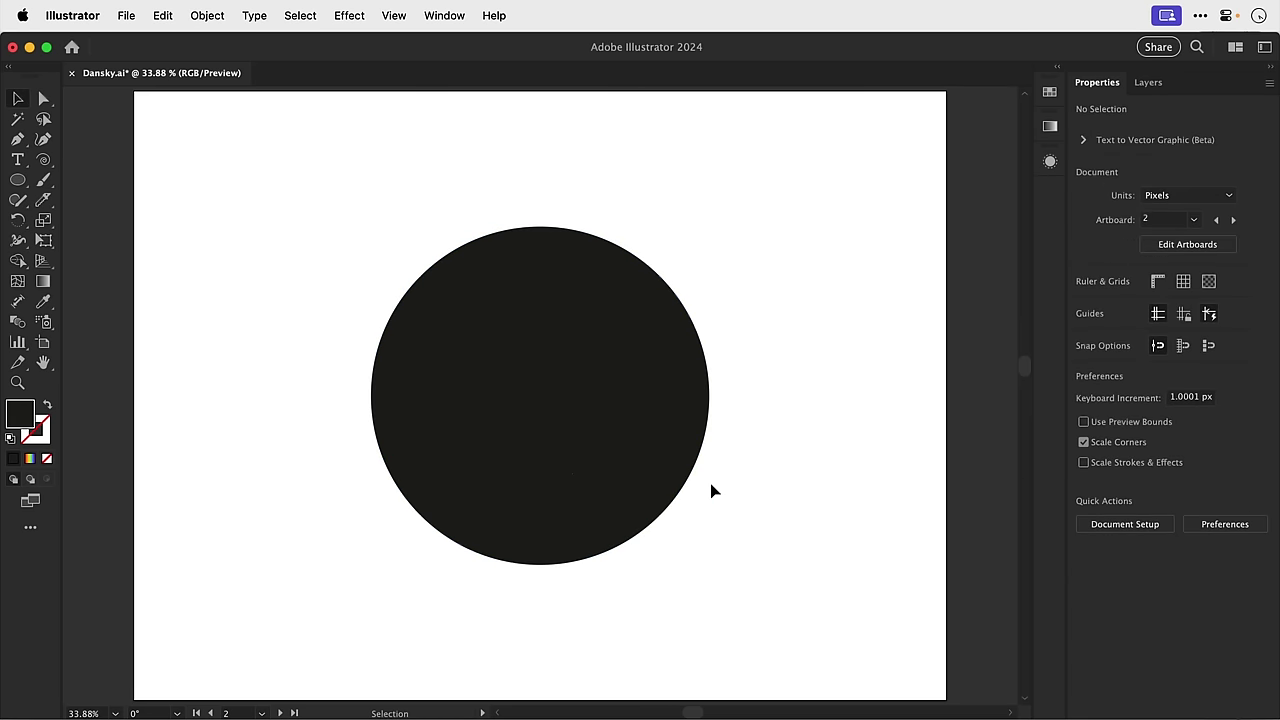
left_click_drag(674, 463, 785, 383)
Undo the move, then fill the disc yellow f4cf34 and the spiral band blue 2f8ef4.
key("super+z")
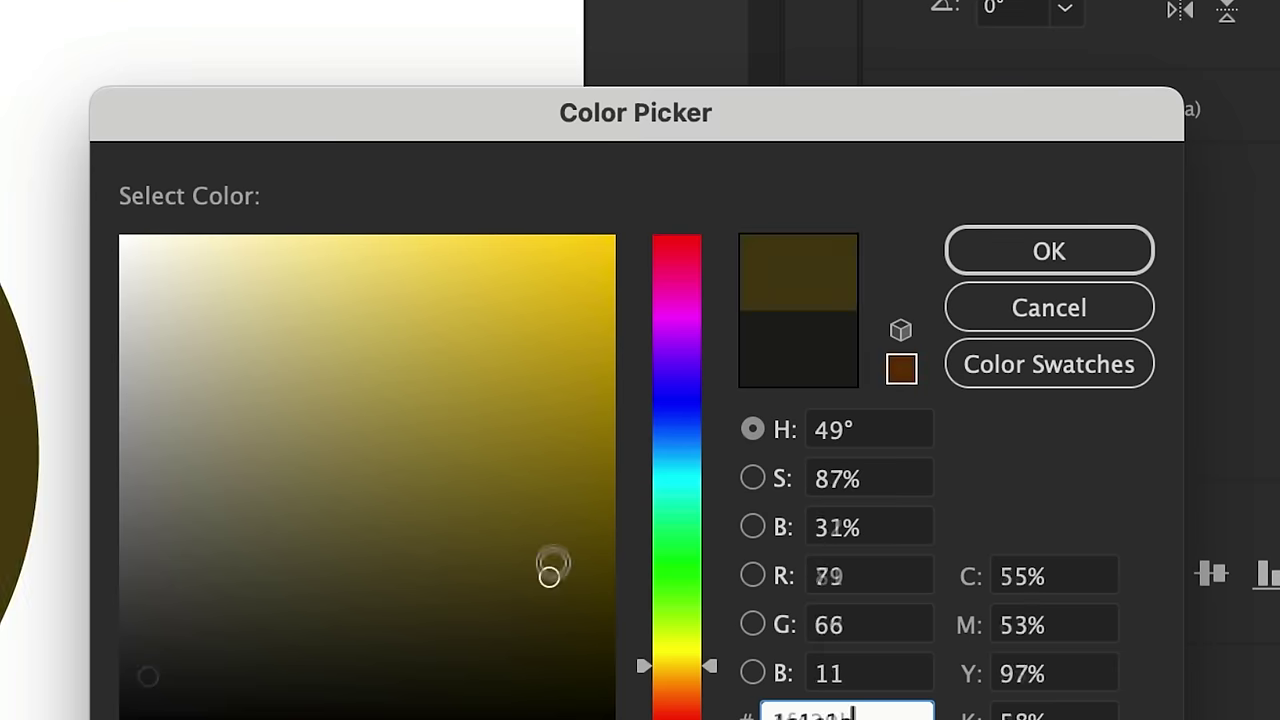
left_click_drag(549, 566, 512, 254)
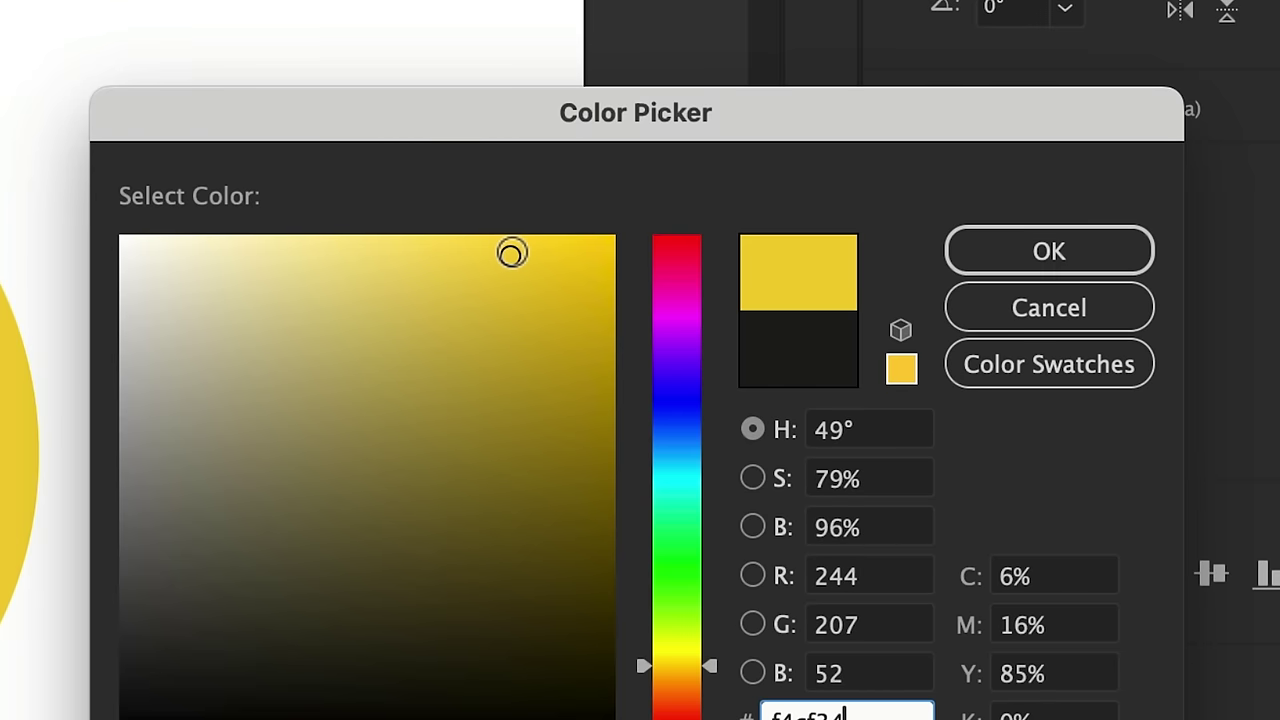
key("Return")
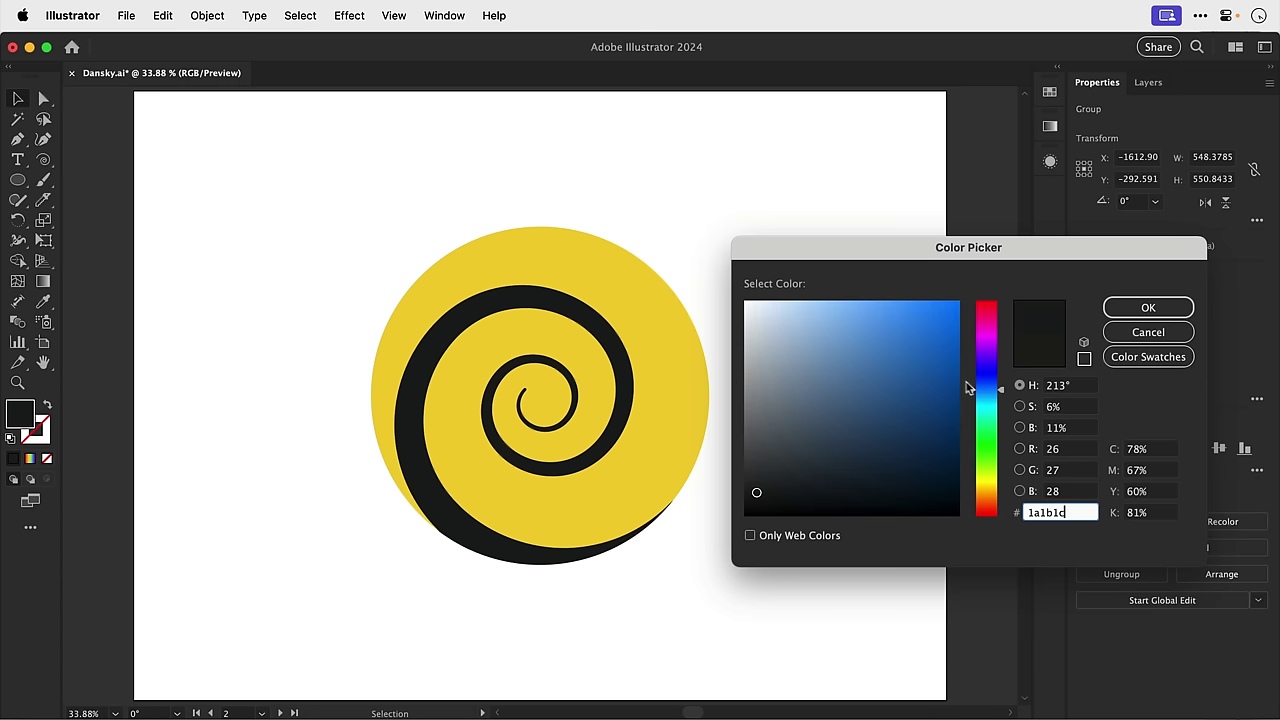
type("1668c1")
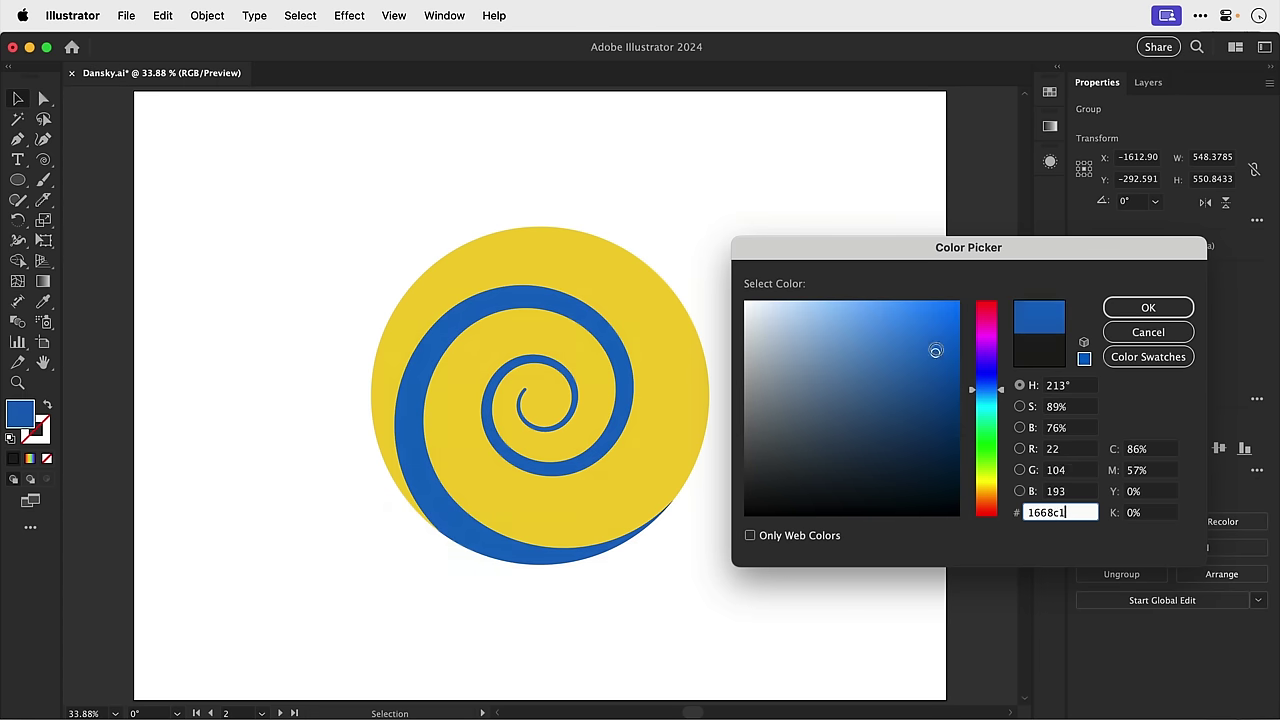
left_click_drag(935, 351, 919, 309)
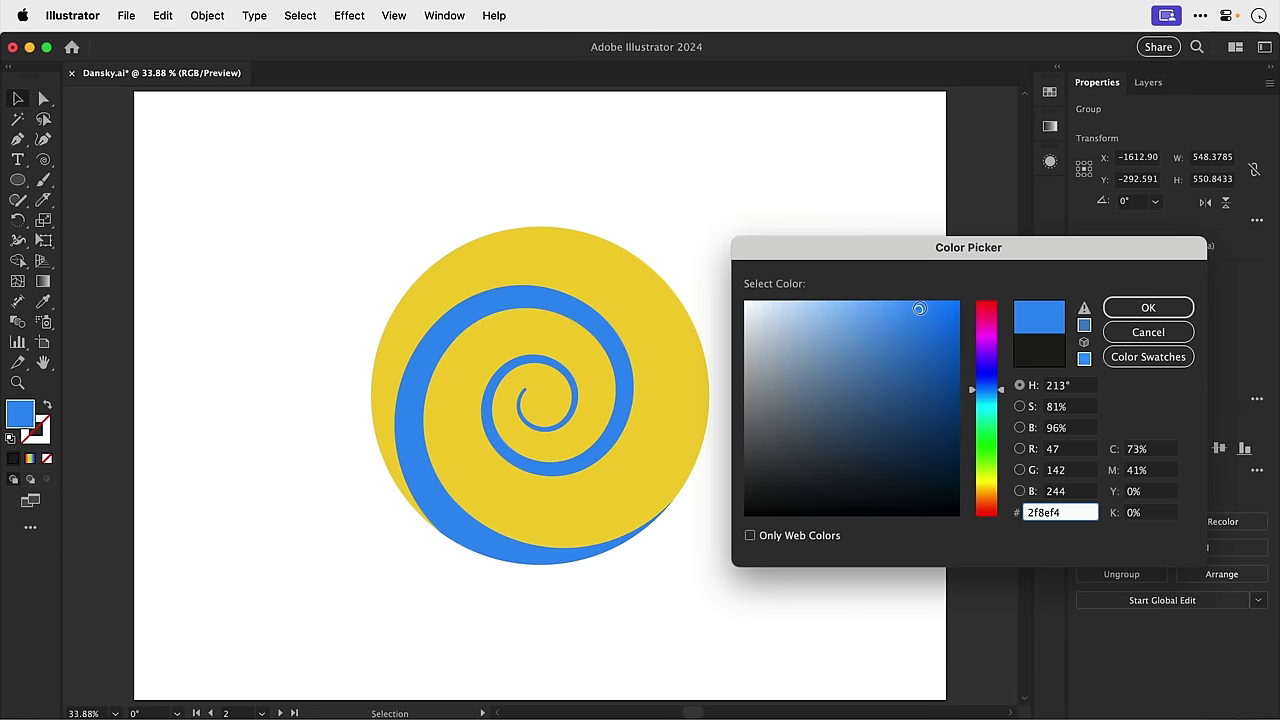
key("Return")
Select the whole disc and give its outline the dark grey colour 444444.
left_click(920, 309)
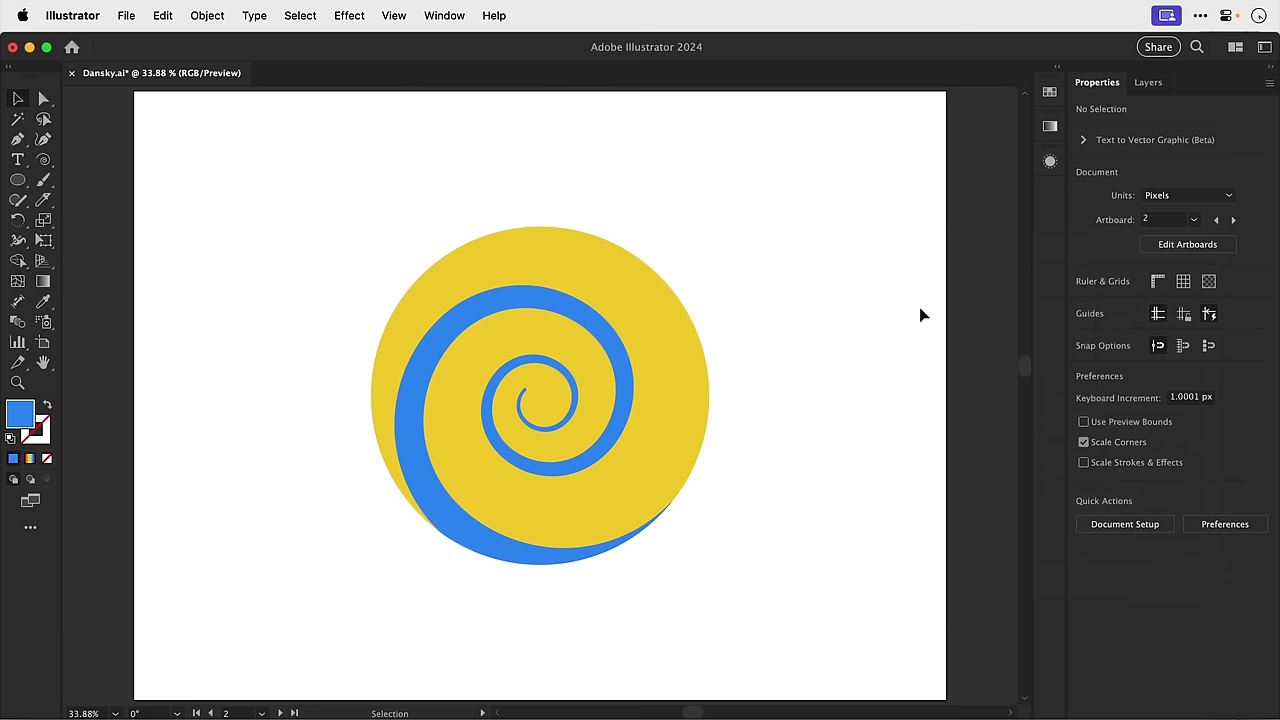
left_click_drag(350, 193, 720, 607)
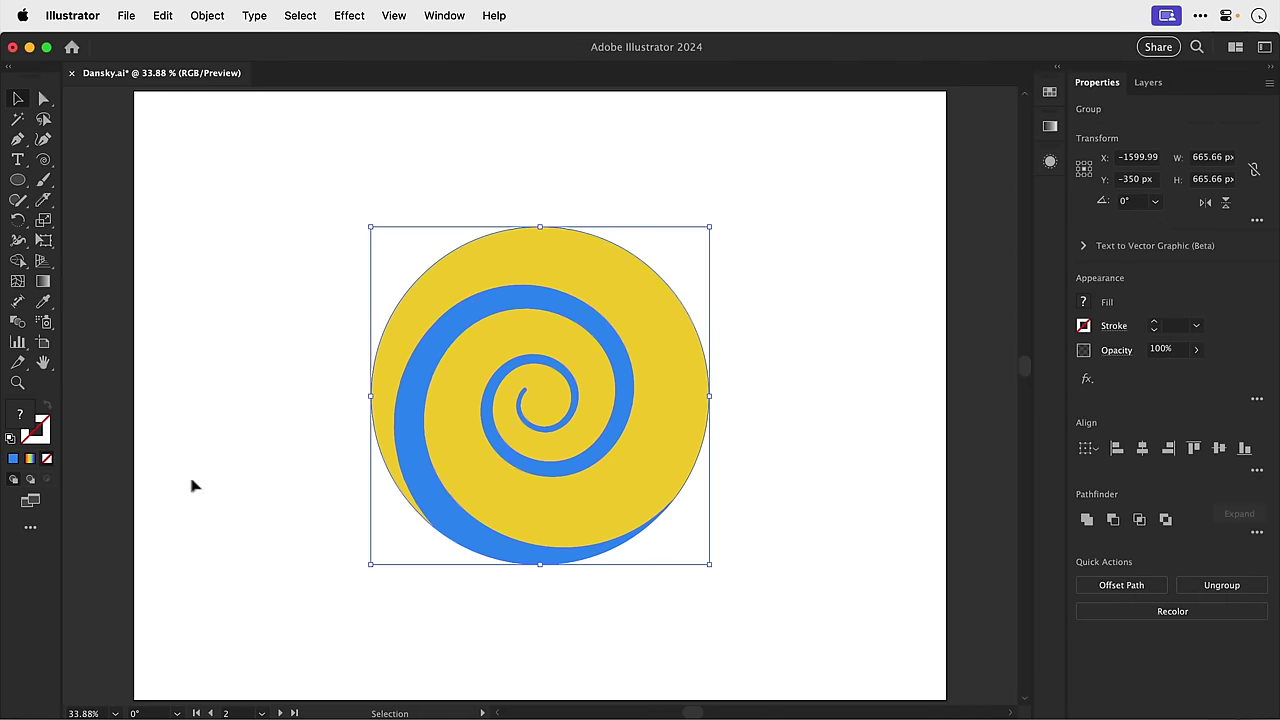
double_click(47, 433)
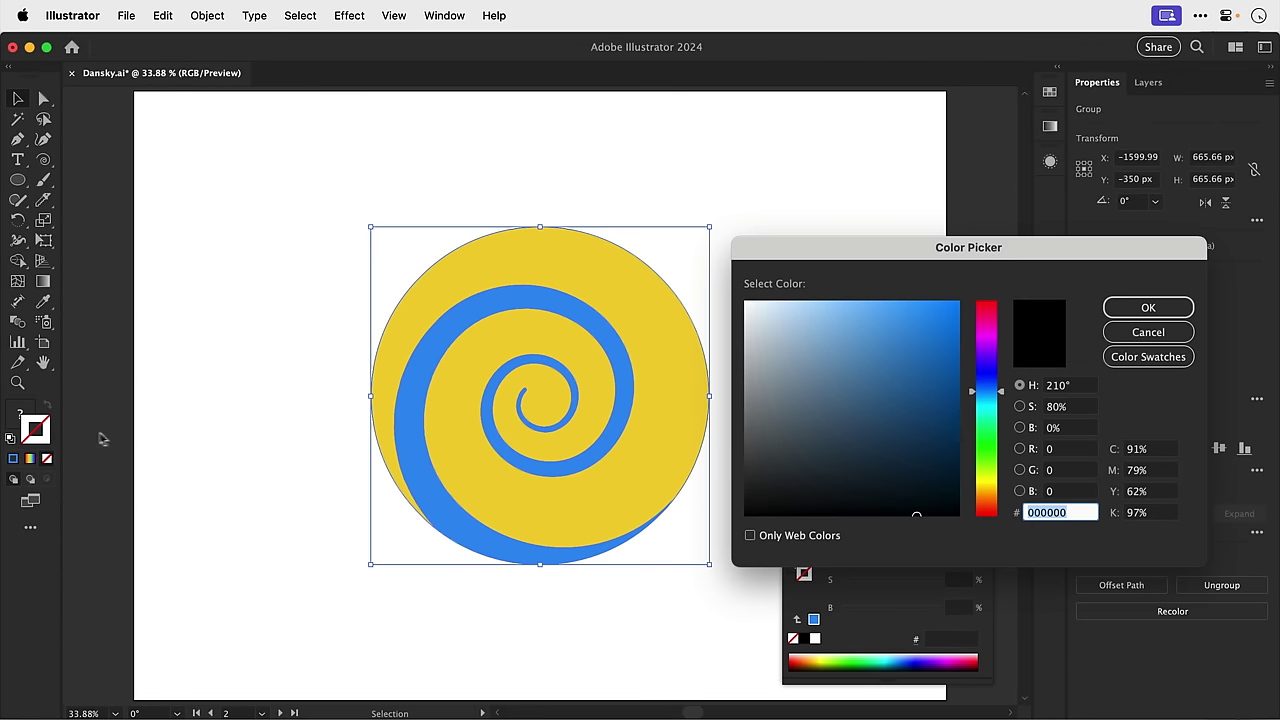
mouse_move(752, 476)
left_mouse_down()
mouse_move(766, 471)
mouse_move(733, 457)
left_mouse_up()
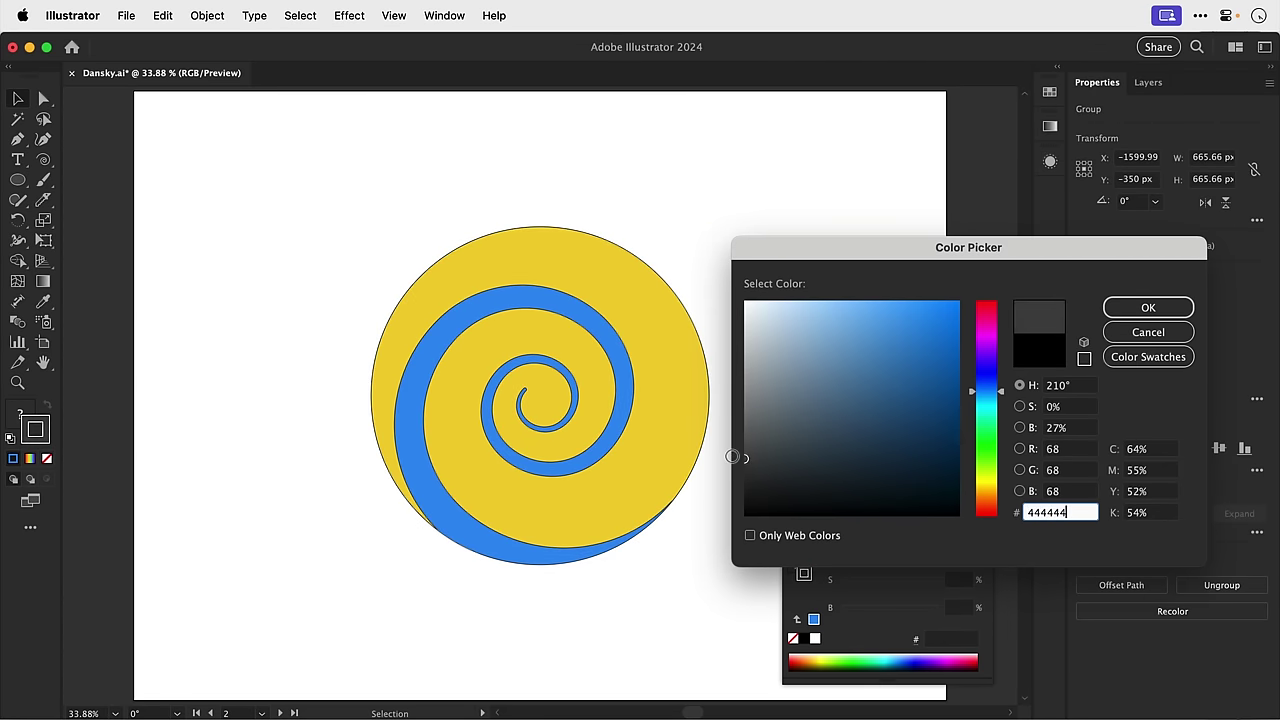
key("Return")
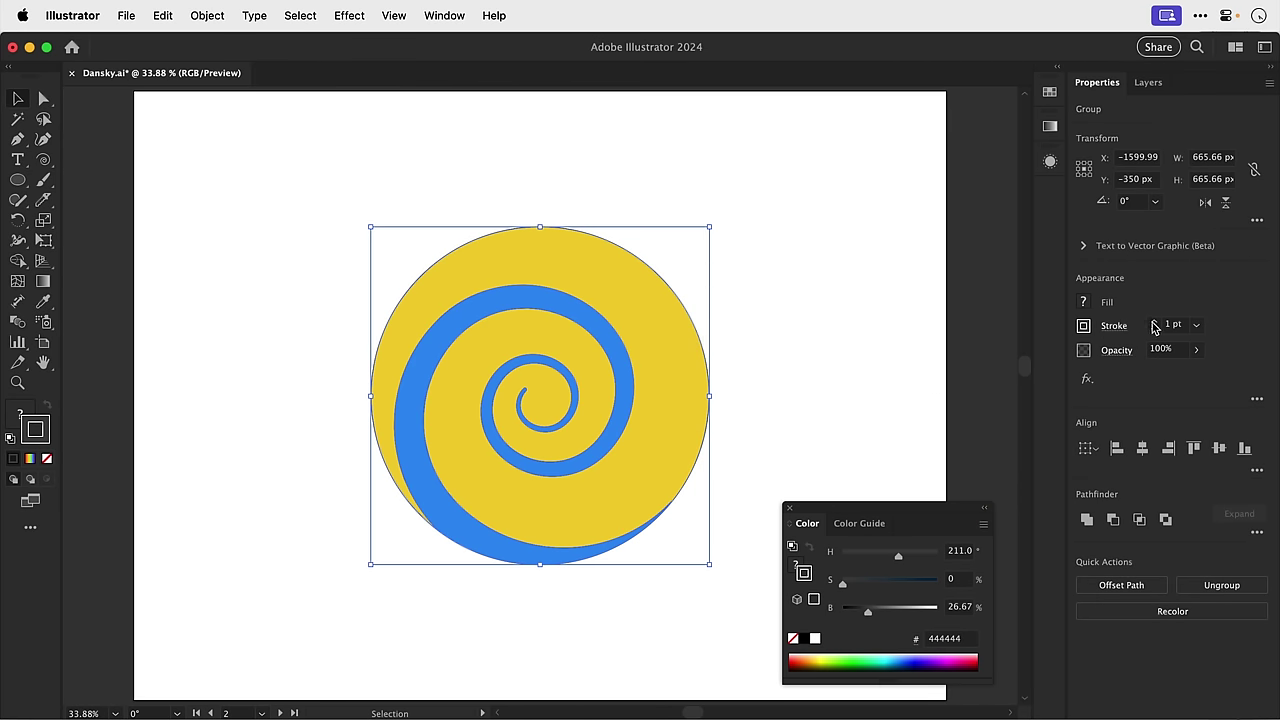
Give the spiral's 23 pt strokes round caps and round joins.
scroll(1153, 322, "up", 20)
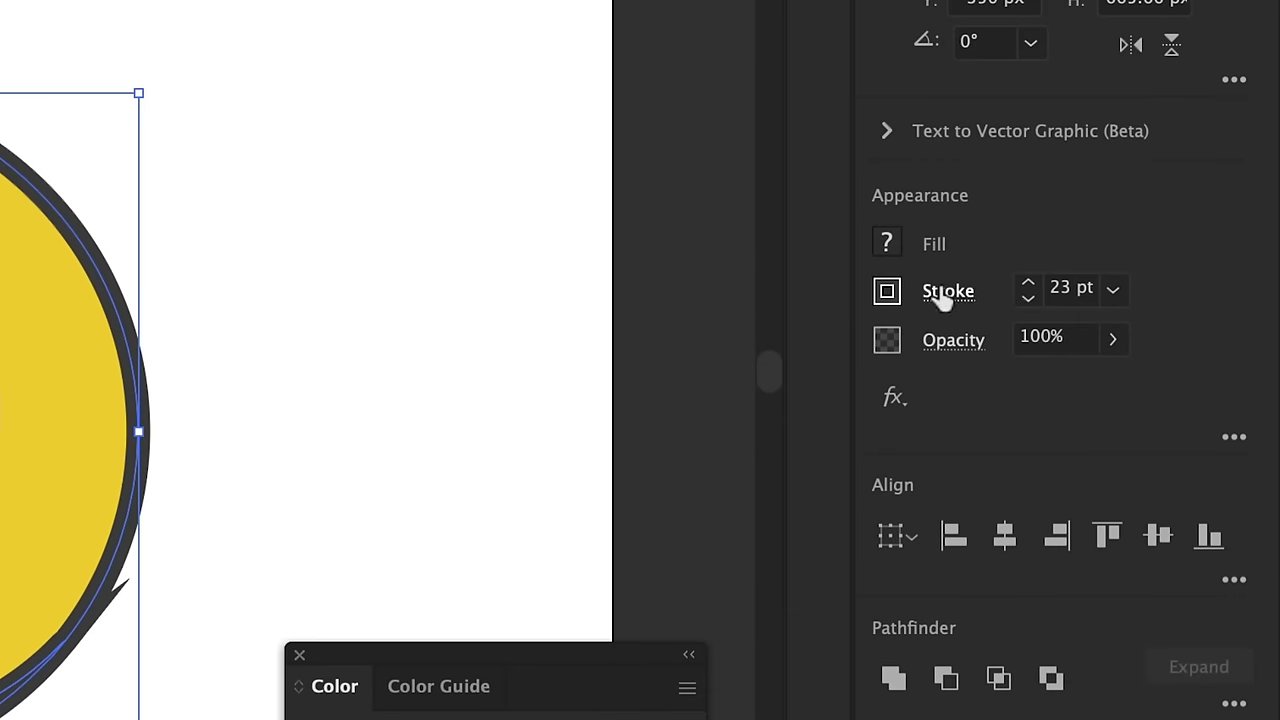
left_click(944, 294)
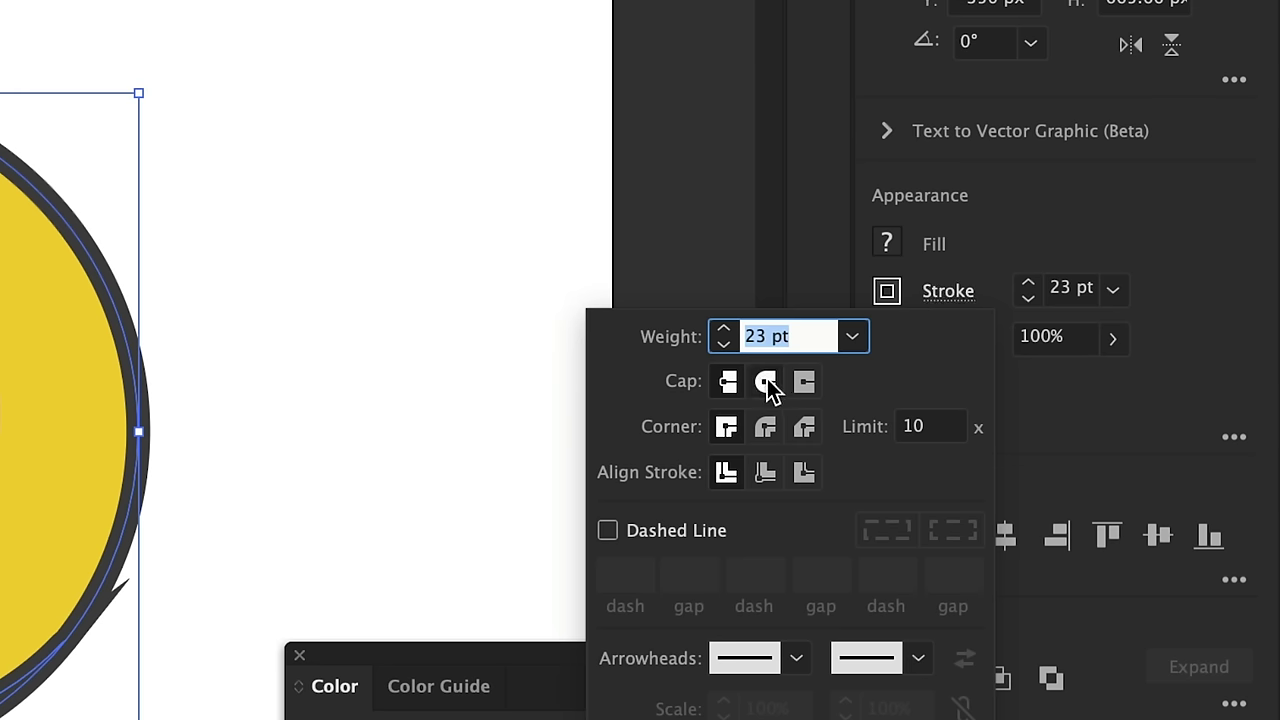
left_click(767, 383)
left_click(767, 426)
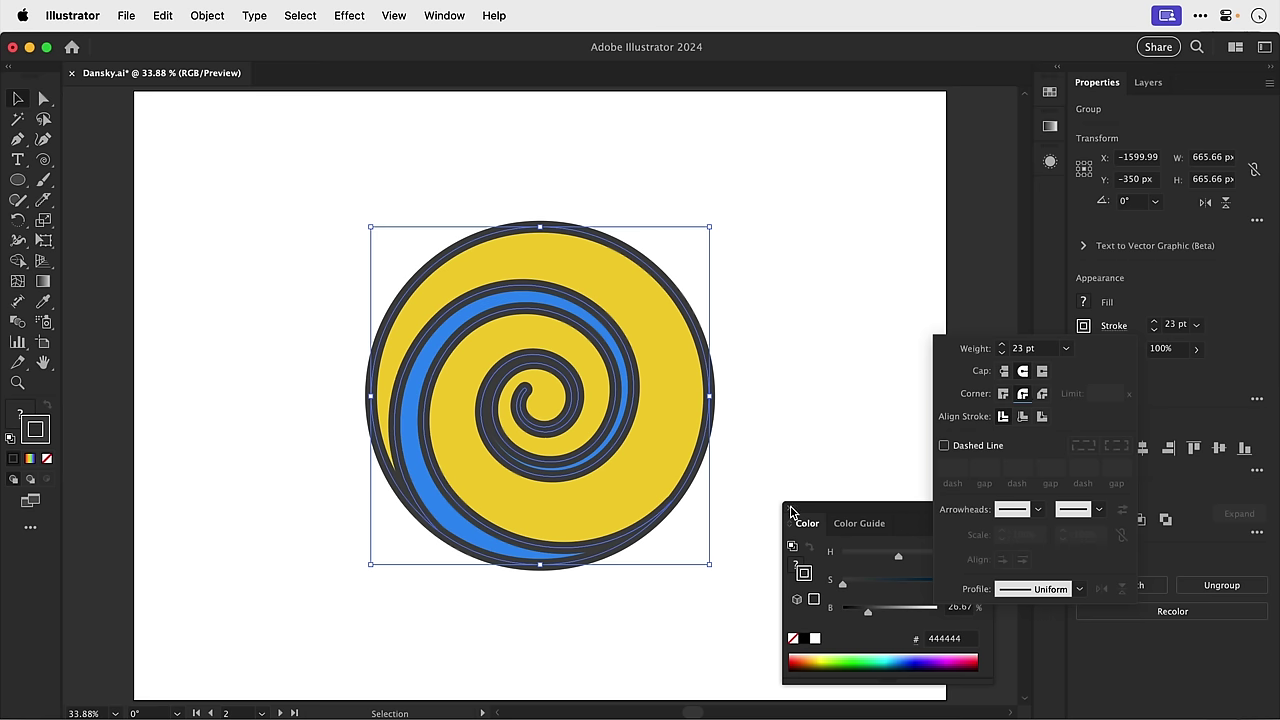
left_click(790, 514)
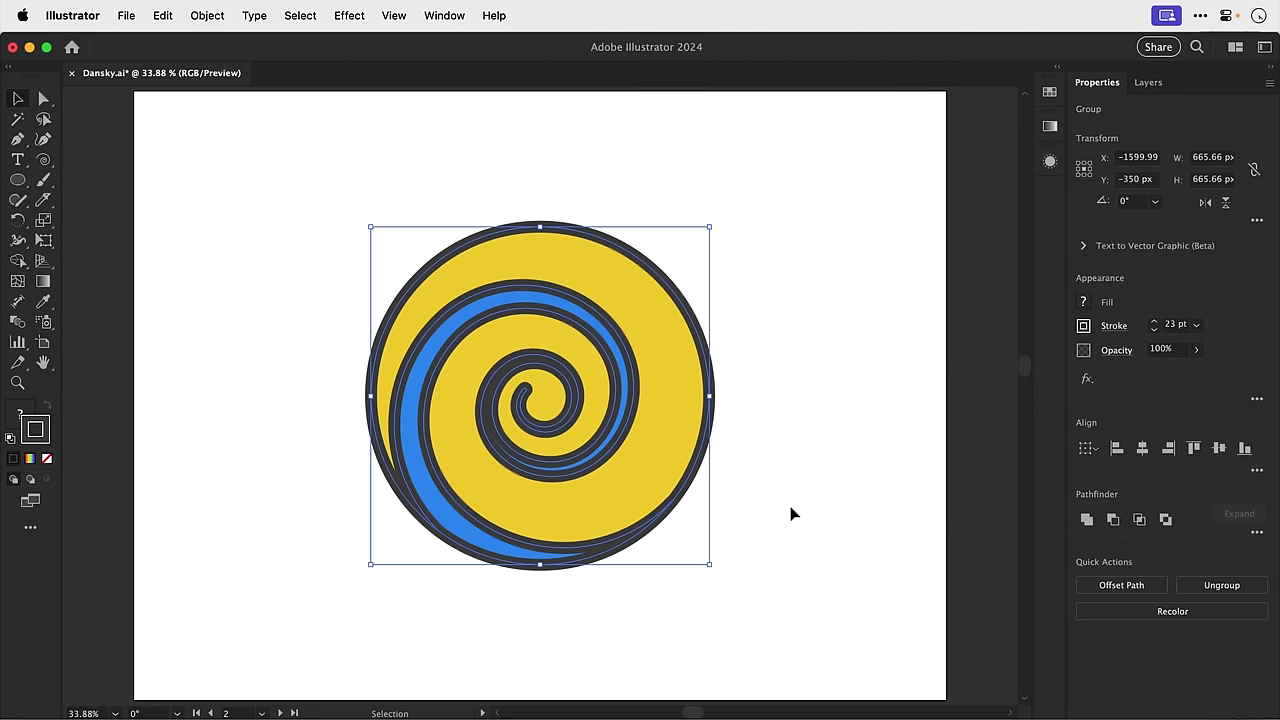
left_click(790, 514)
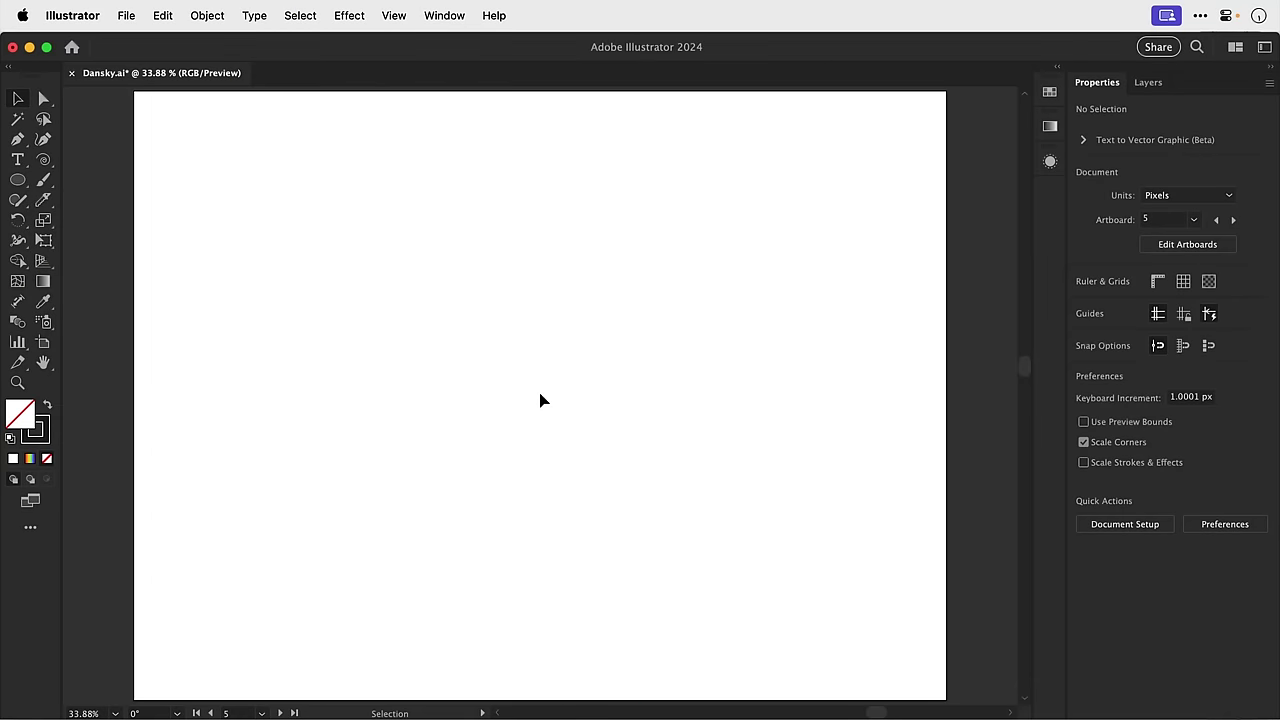
Sketch a curved light-bulb outline with the Pen tool on artboard 5.
key("p")
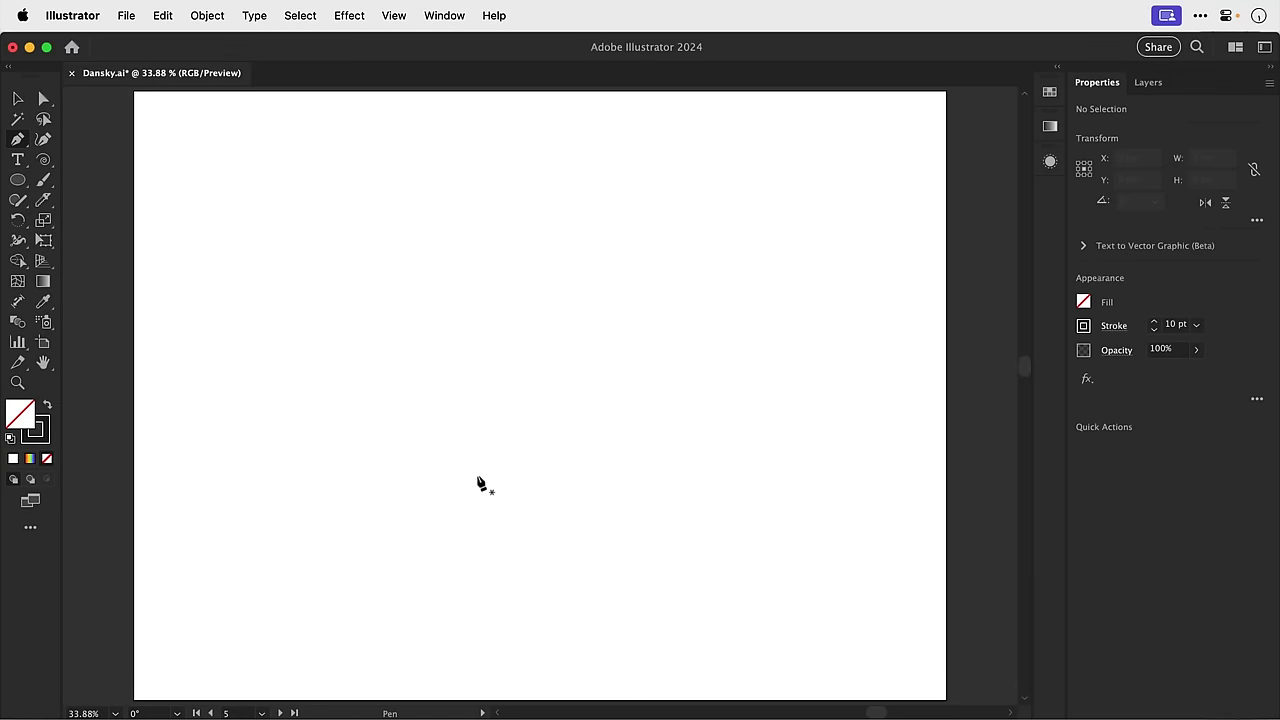
left_click_drag(478, 478, 471, 420)
left_click_drag(457, 368, 434, 330)
left_click_drag(527, 218, 629, 218)
left_click_drag(578, 367, 556, 392)
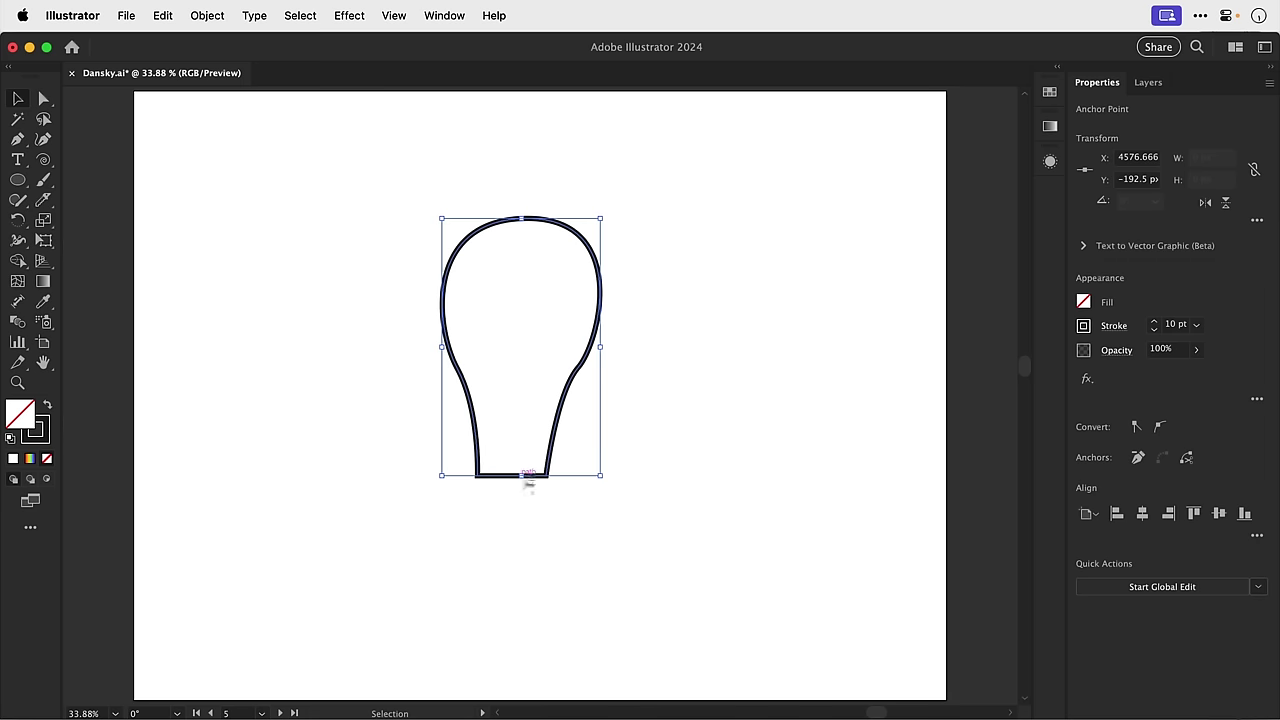
Select the hand-drawn bulb outline and delete it.
left_click(645, 495)
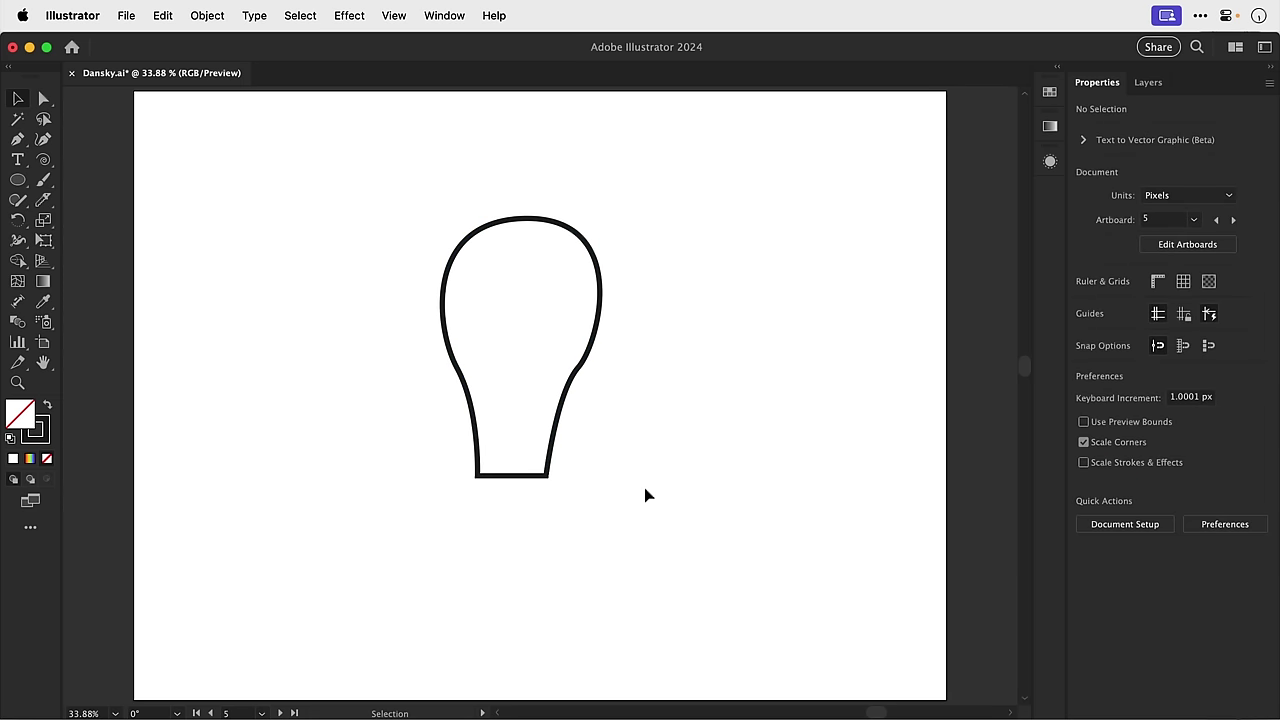
left_click(567, 406)
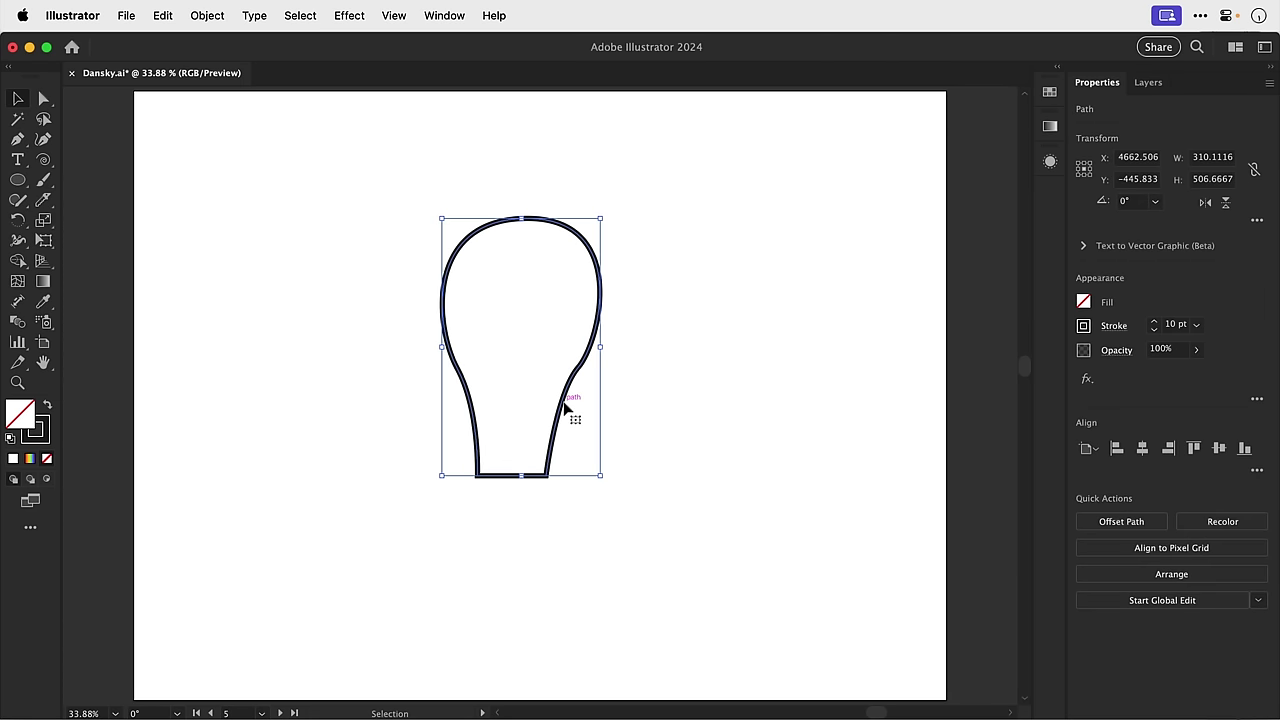
key("Delete")
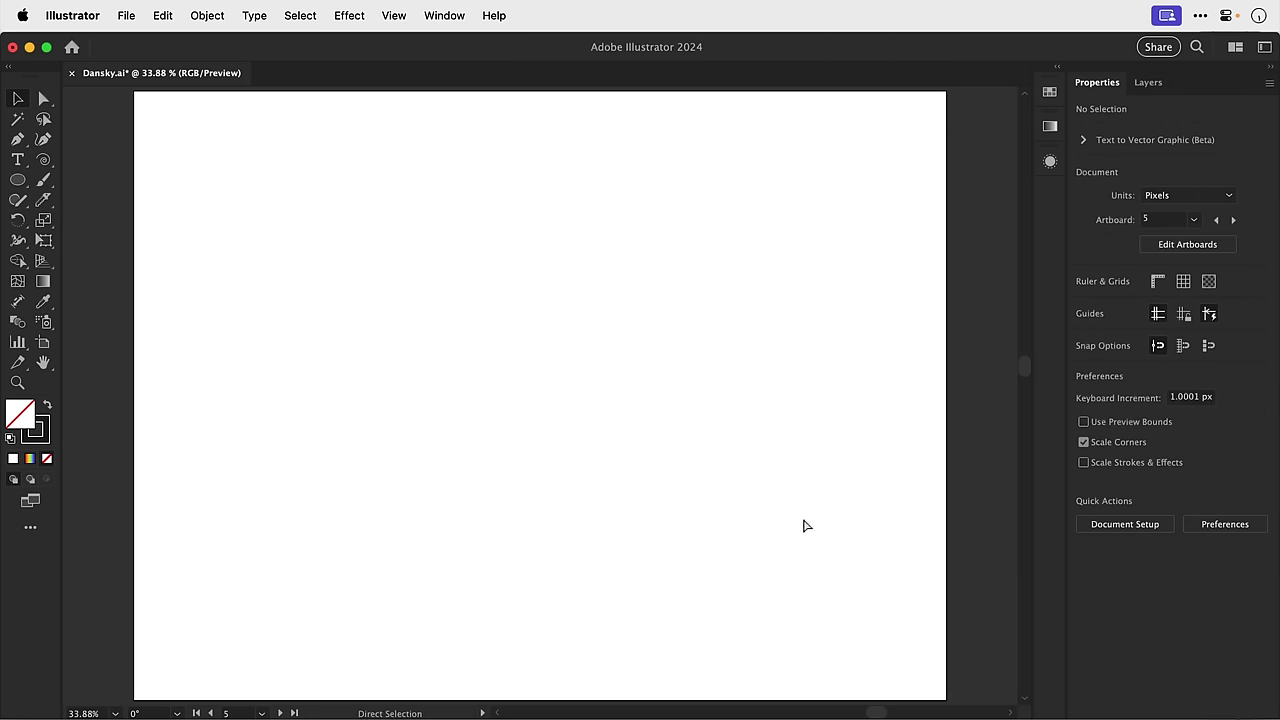
Restore the circle and two rectangles, then unite the circle with the upper rectangle.
key("super+z")
left_click(805, 525)
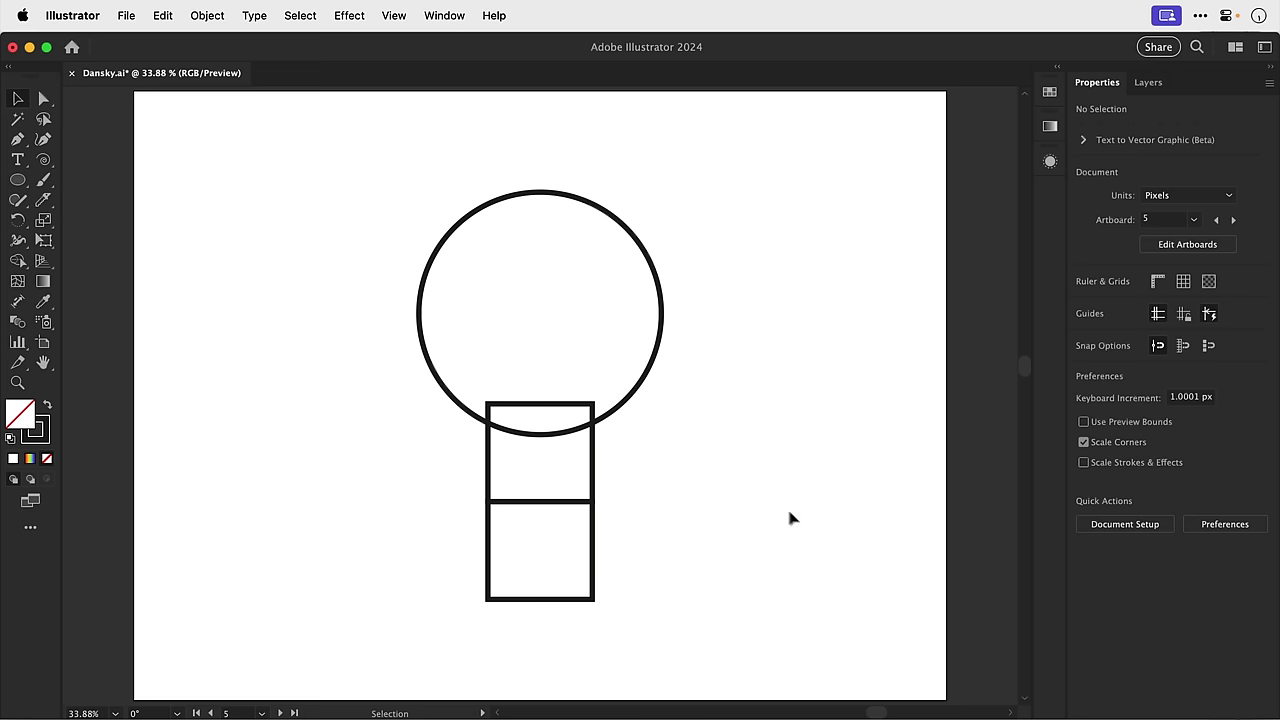
left_click_drag(372, 274, 551, 463)
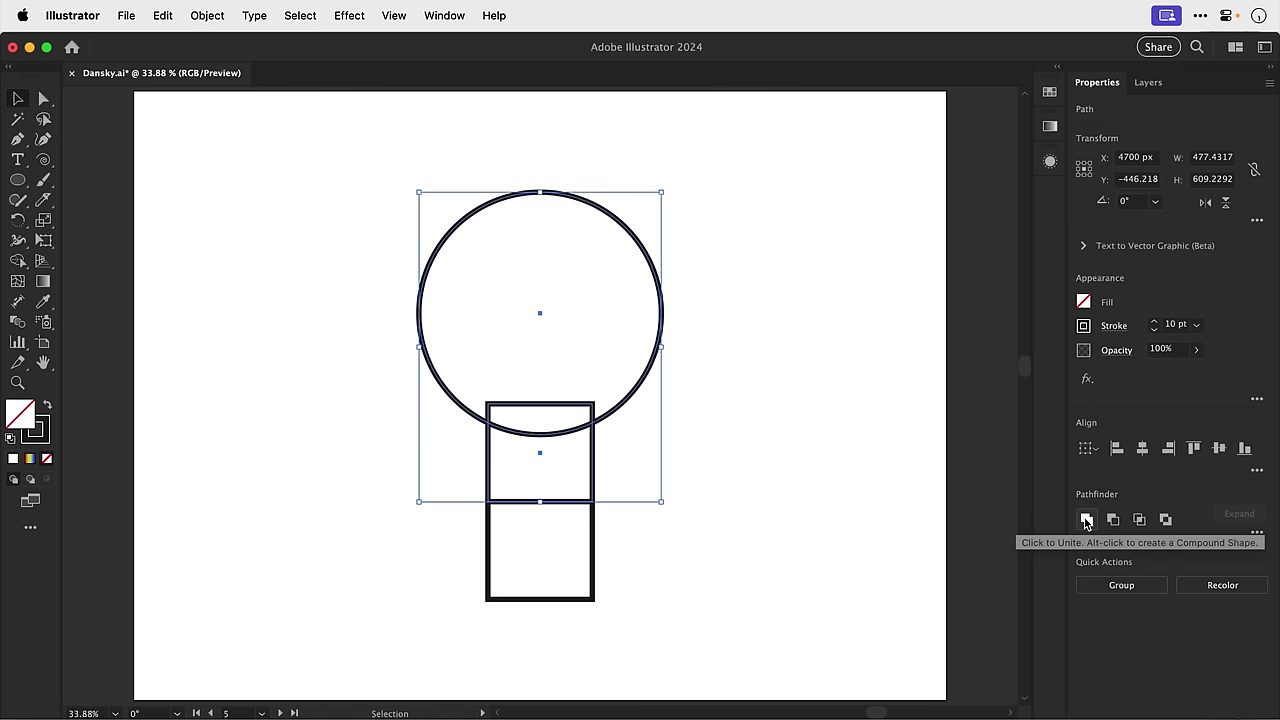
left_click(1086, 520)
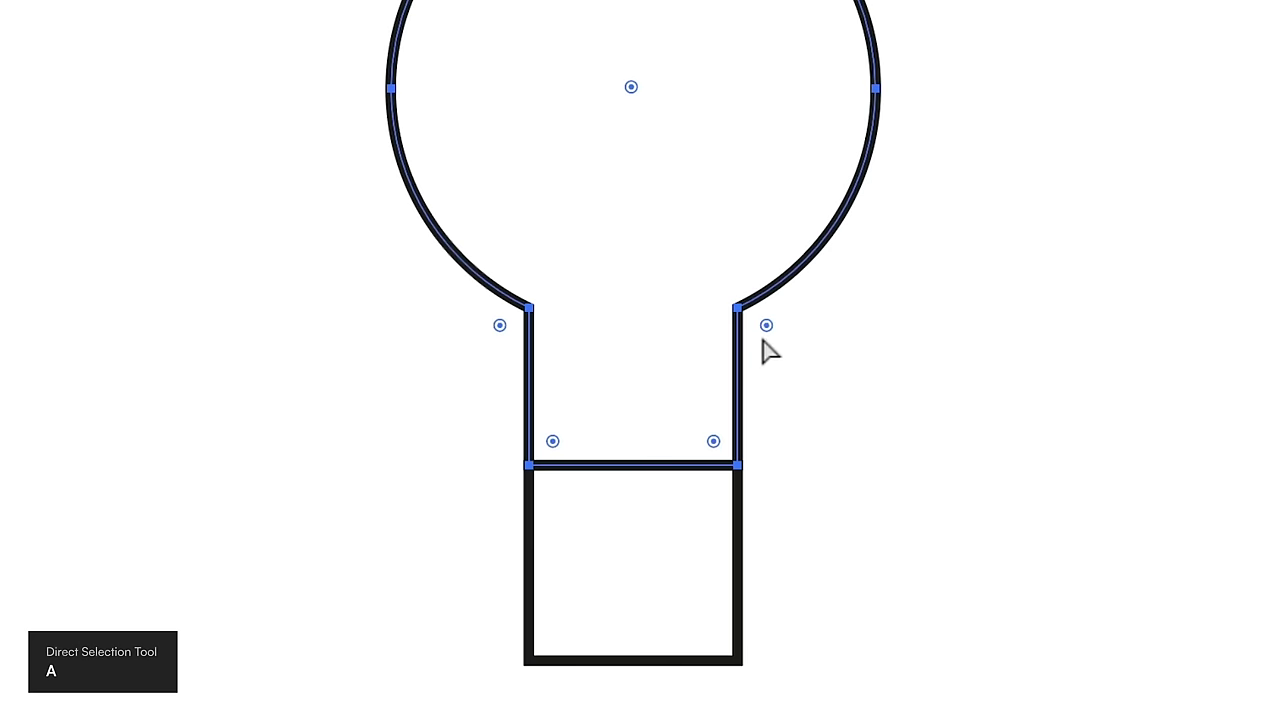
Round the two neck corners and drag the base's bottom corners into a semicircle.
left_click(503, 333)
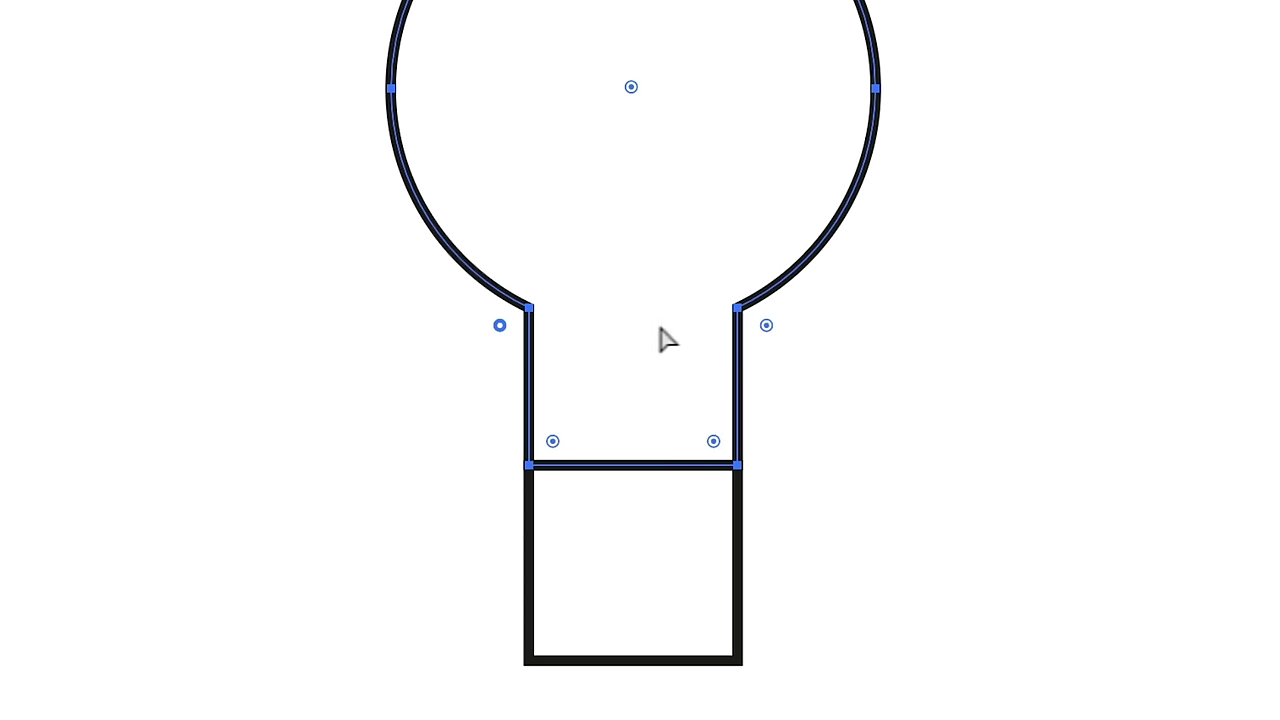
left_click(766, 330, "shift")
left_click(766, 328, "shift")
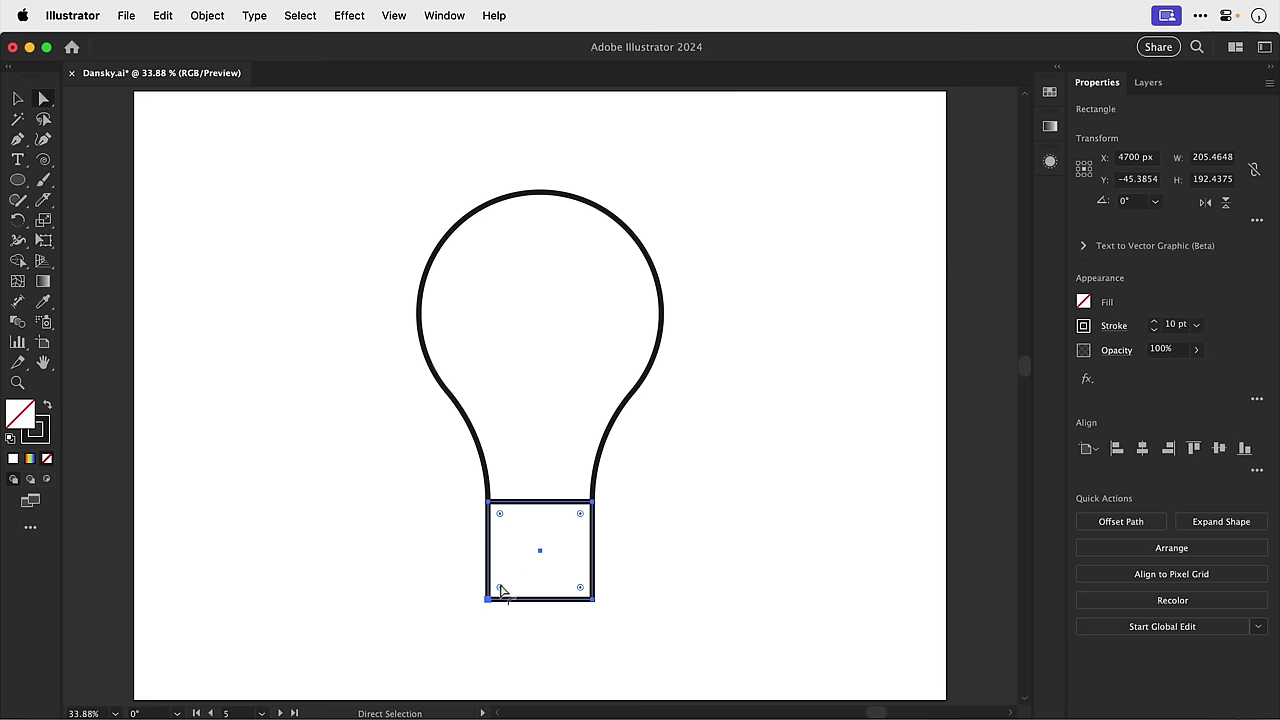
left_click(500, 587)
left_click_drag(580, 591, 549, 537)
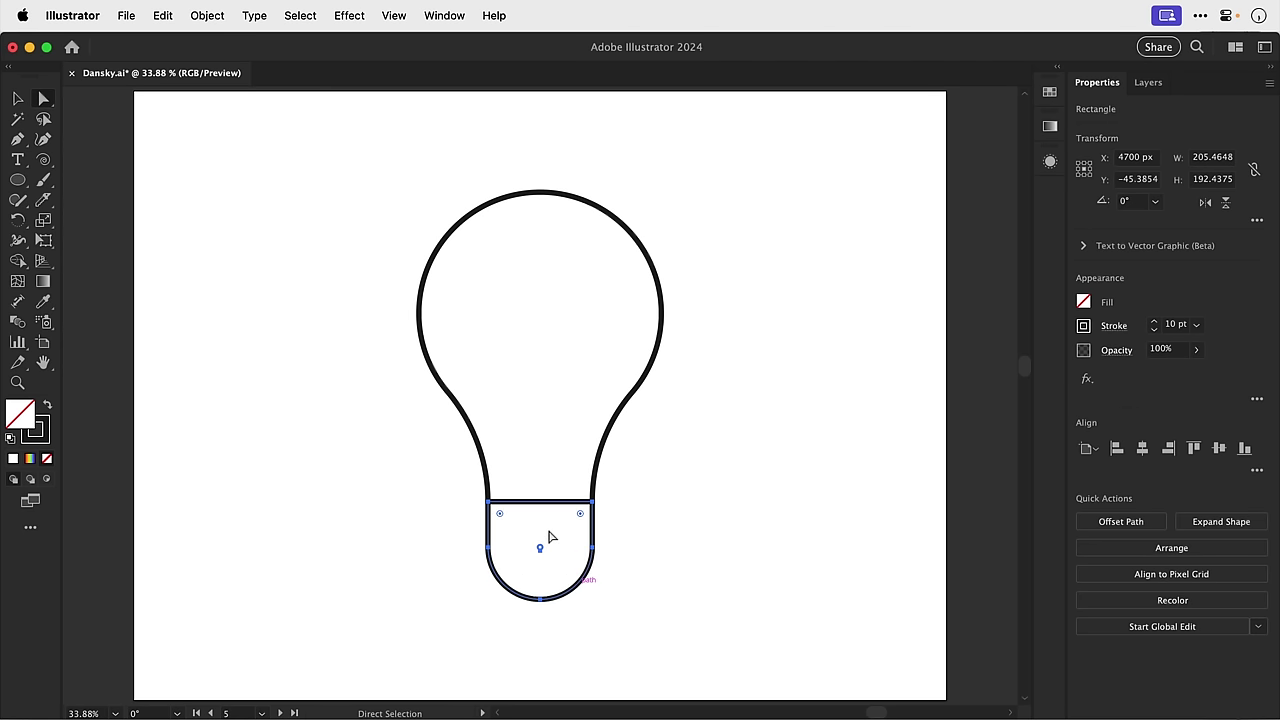
key("v")
left_click(767, 590)
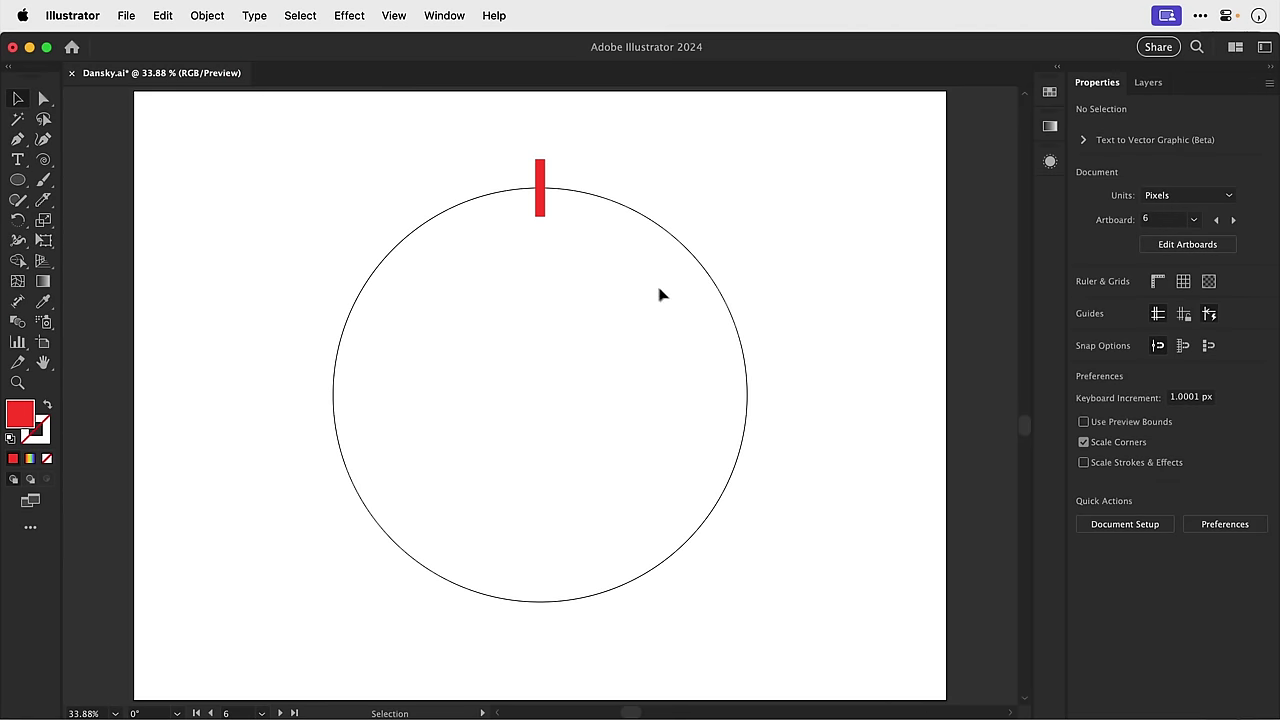
Rotate copies of the red tick 12° apart around the circle centre into a full ring.
left_click(543, 207)
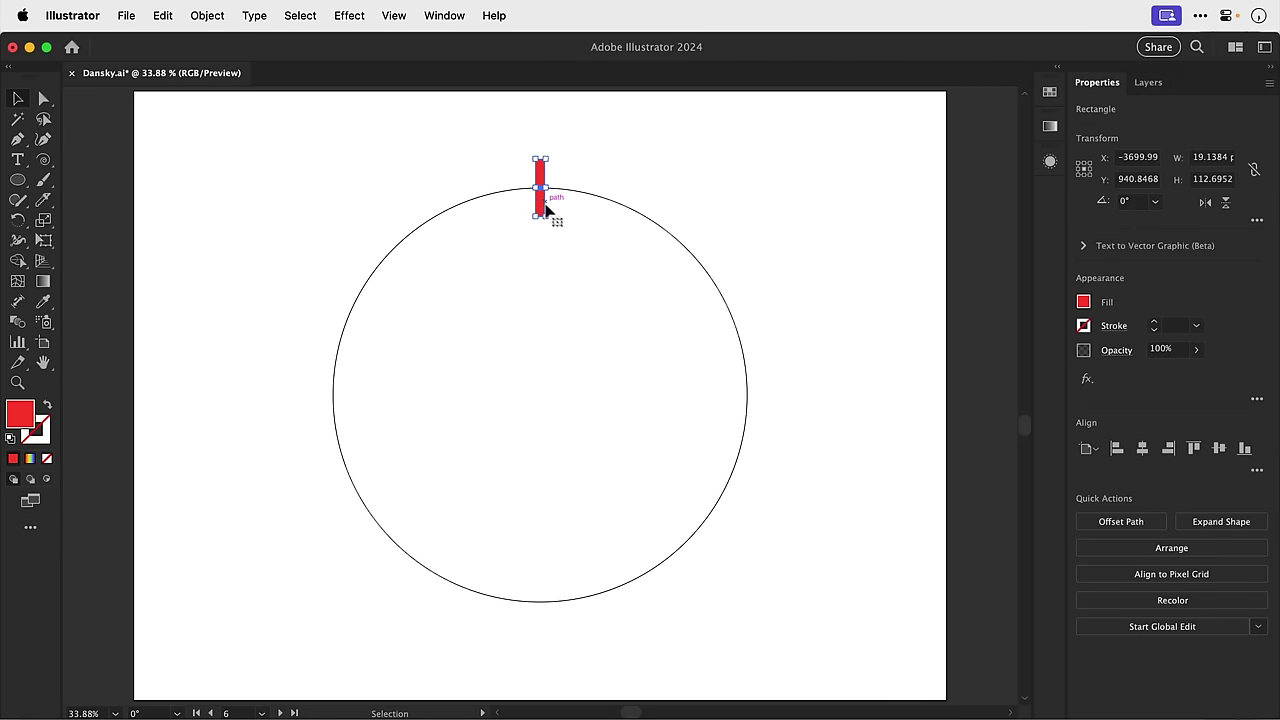
key("r")
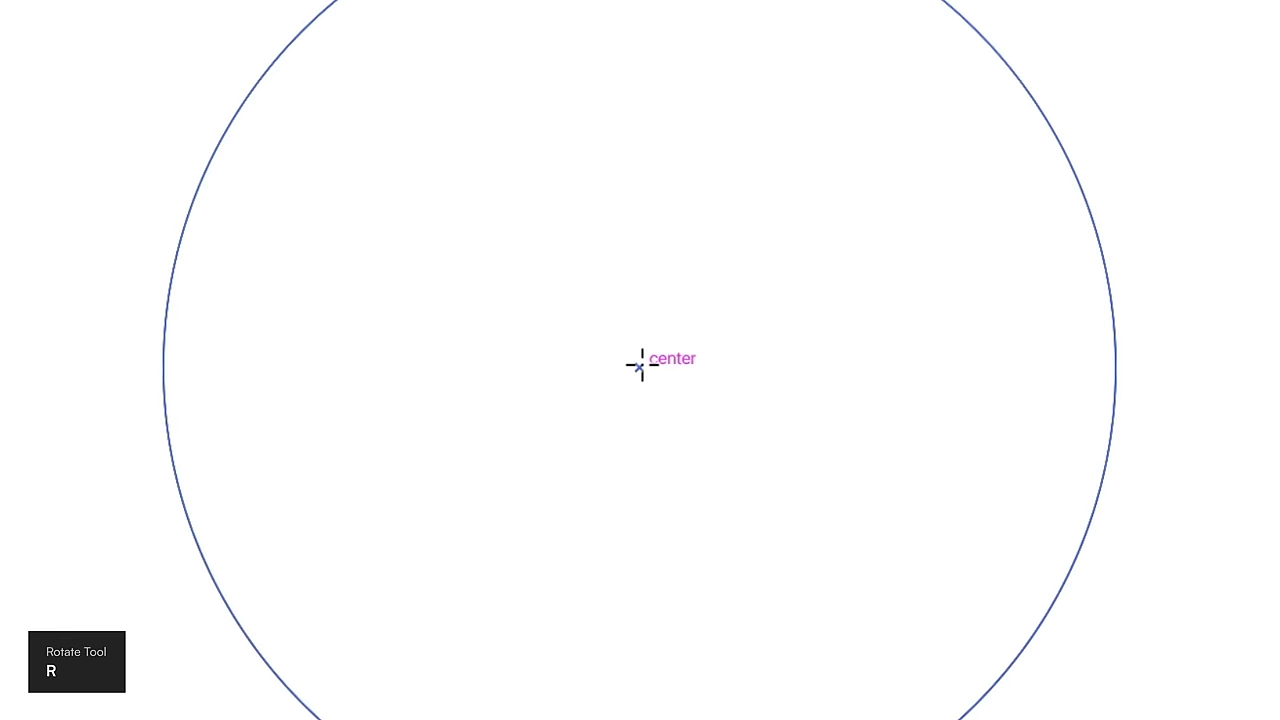
left_click(641, 365, "alt")
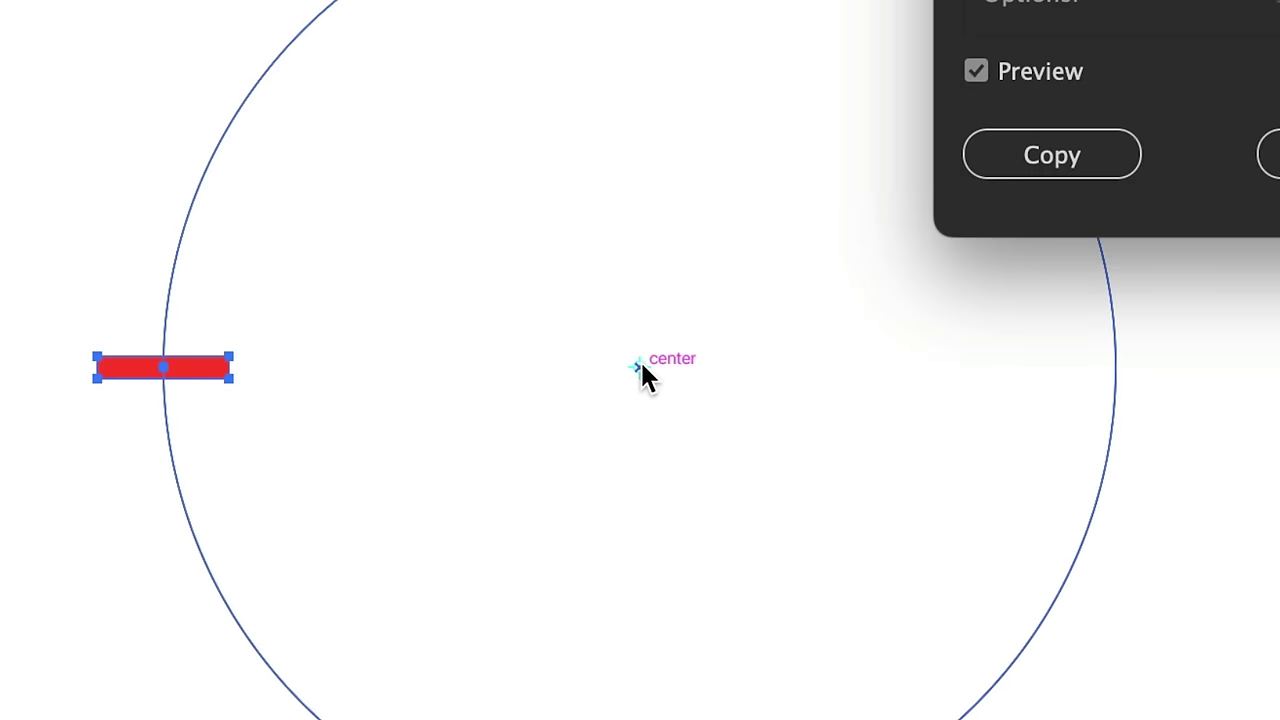
type("360/30")
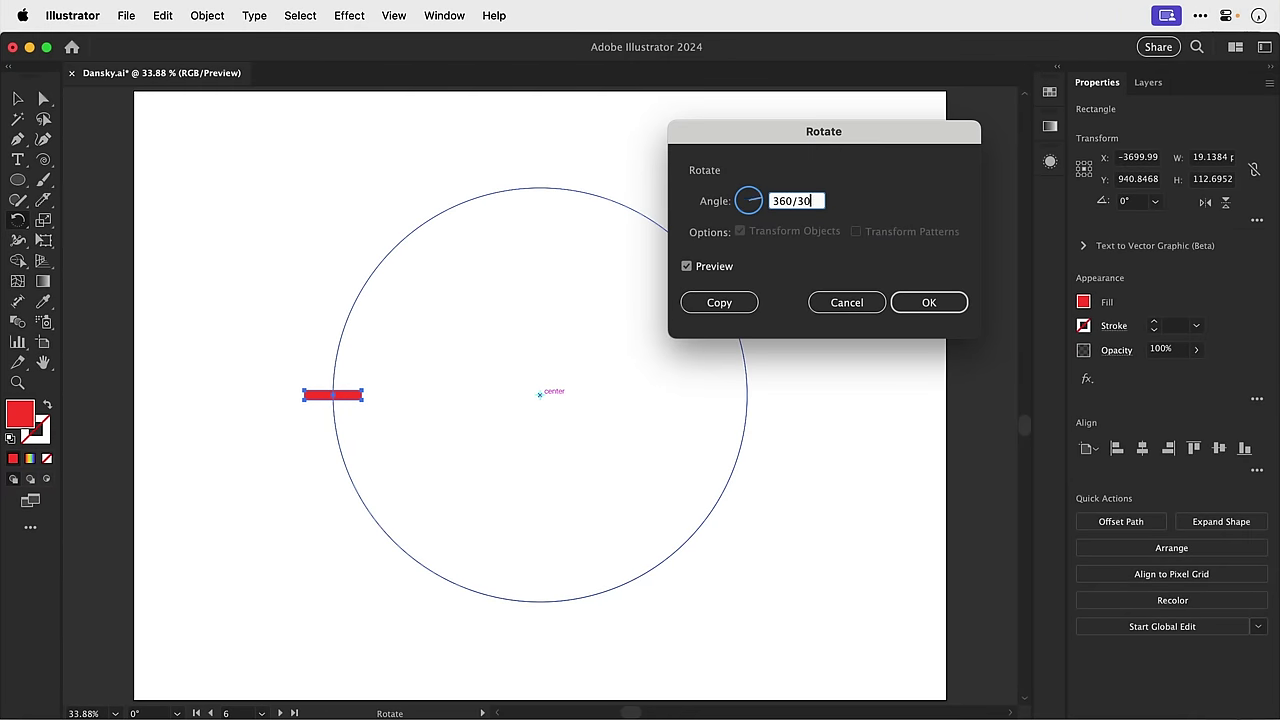
left_click(704, 304)
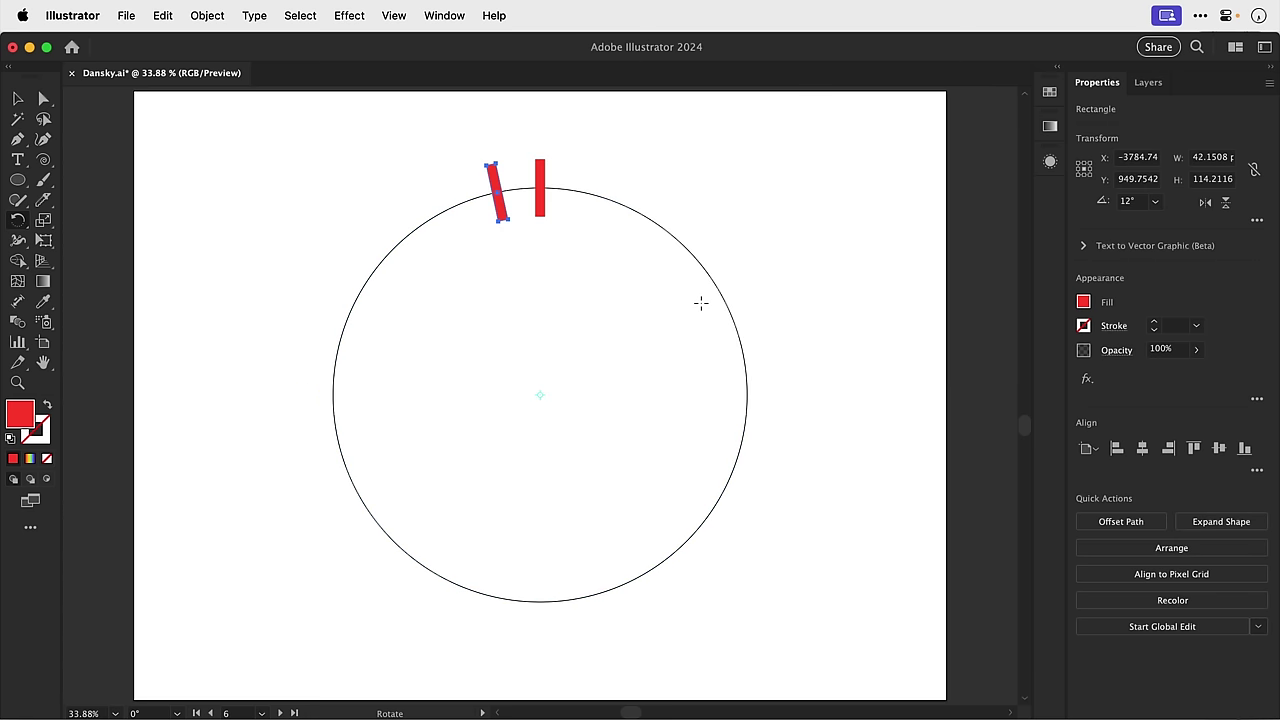
key("super+d")
key("super+d")
key("super+d")
key("super+d")
key("super+d")
key("super+d")
key("super+d")
key("super+d")
key("super+d")
key("super+d")
key("super+d")
key("super+d")
key("super+d")
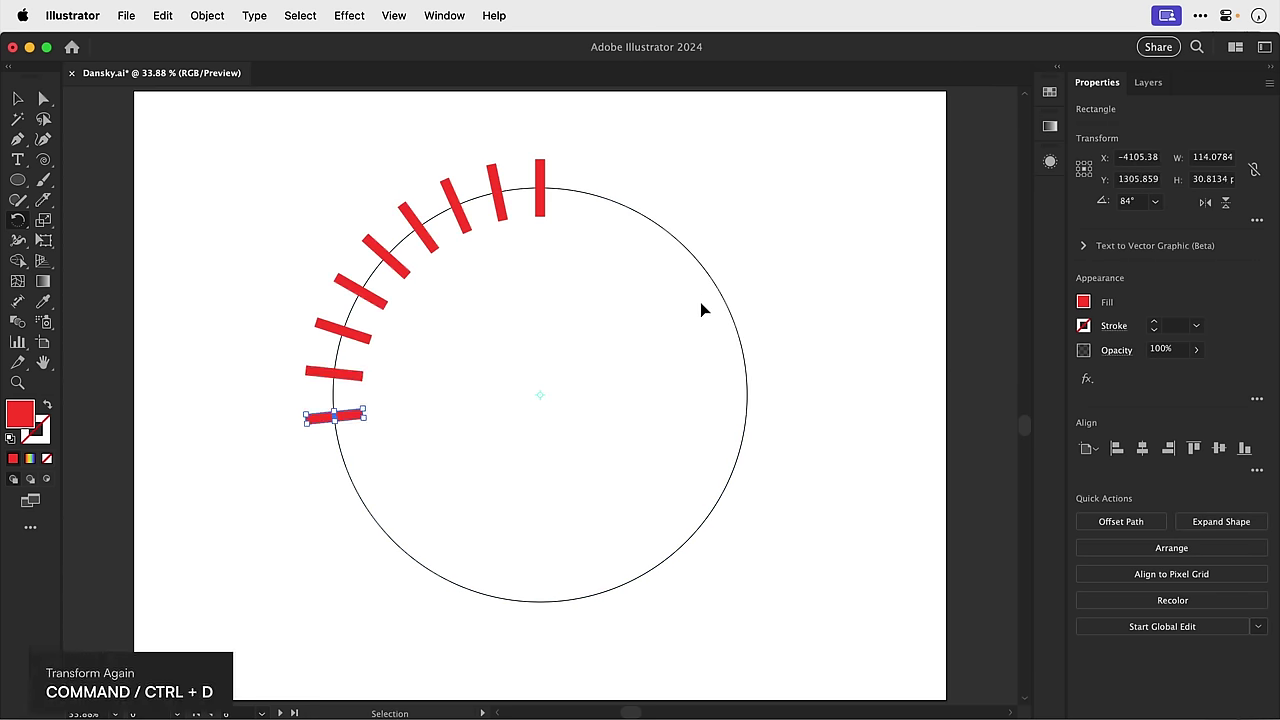
key("super+d")
key("super+d")
key("super+d")
key("super+d")
key("super+d")
key("super+d")
key("super+d")
key("super+d")
key("super+d")
key("super+d")
key("super+d")
key("super+d")
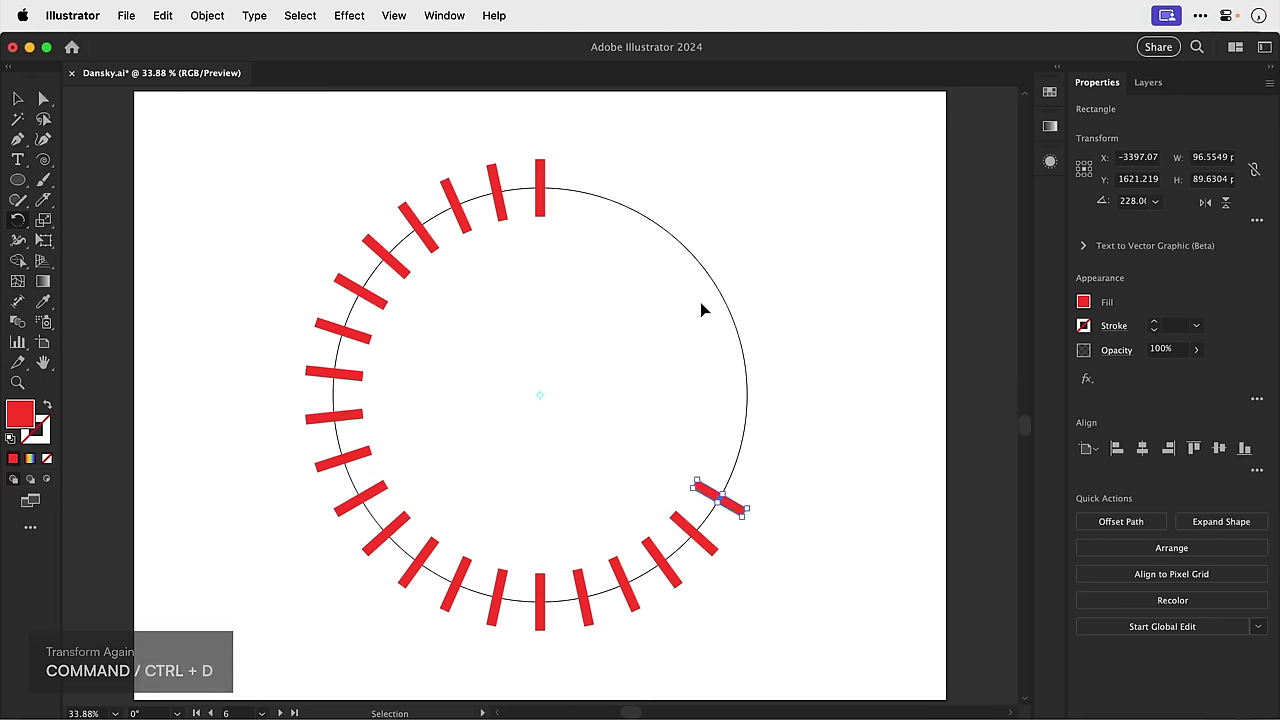
key("super+d")
key("super+d")
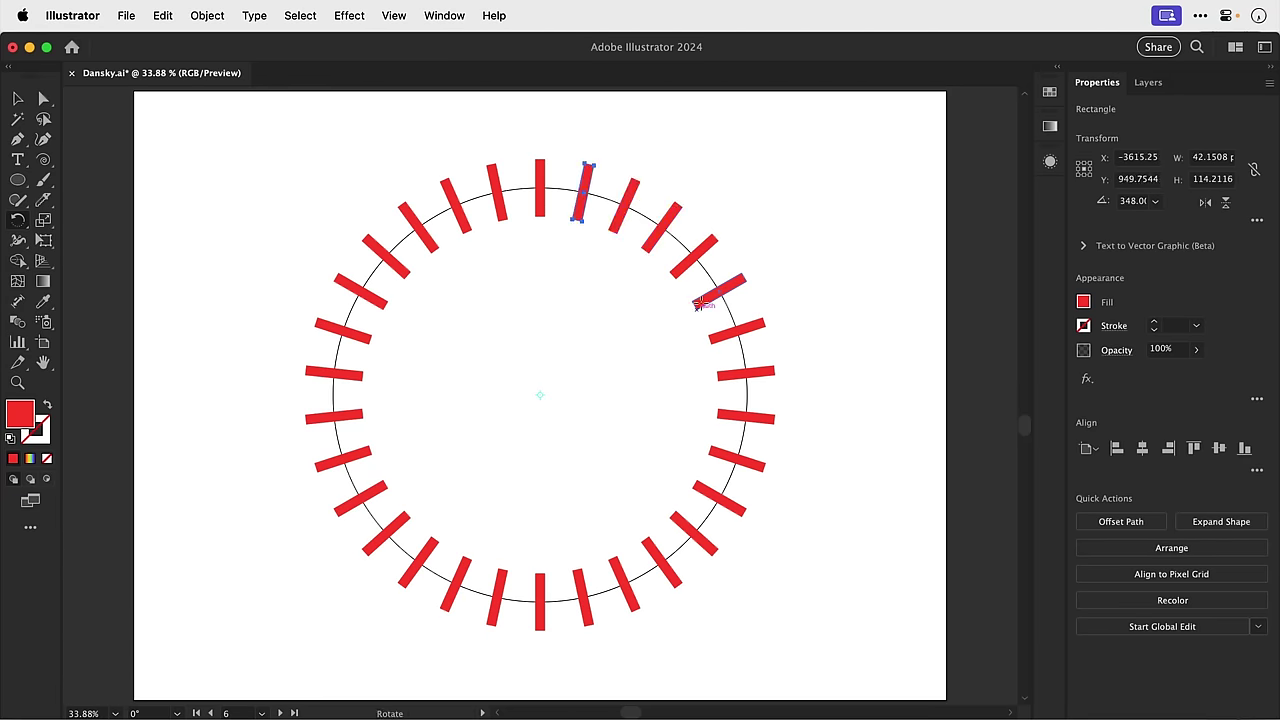
Select the guide circle and delete it.
key("v")
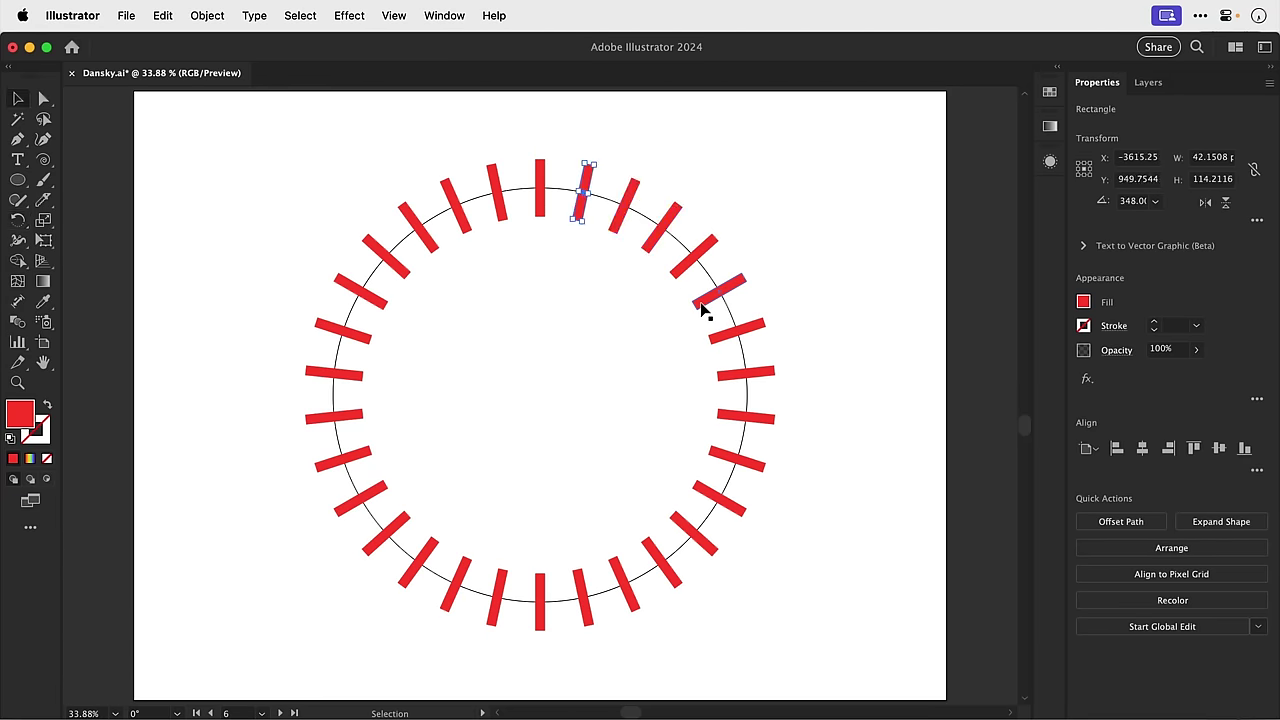
left_click(680, 249)
key("Delete")
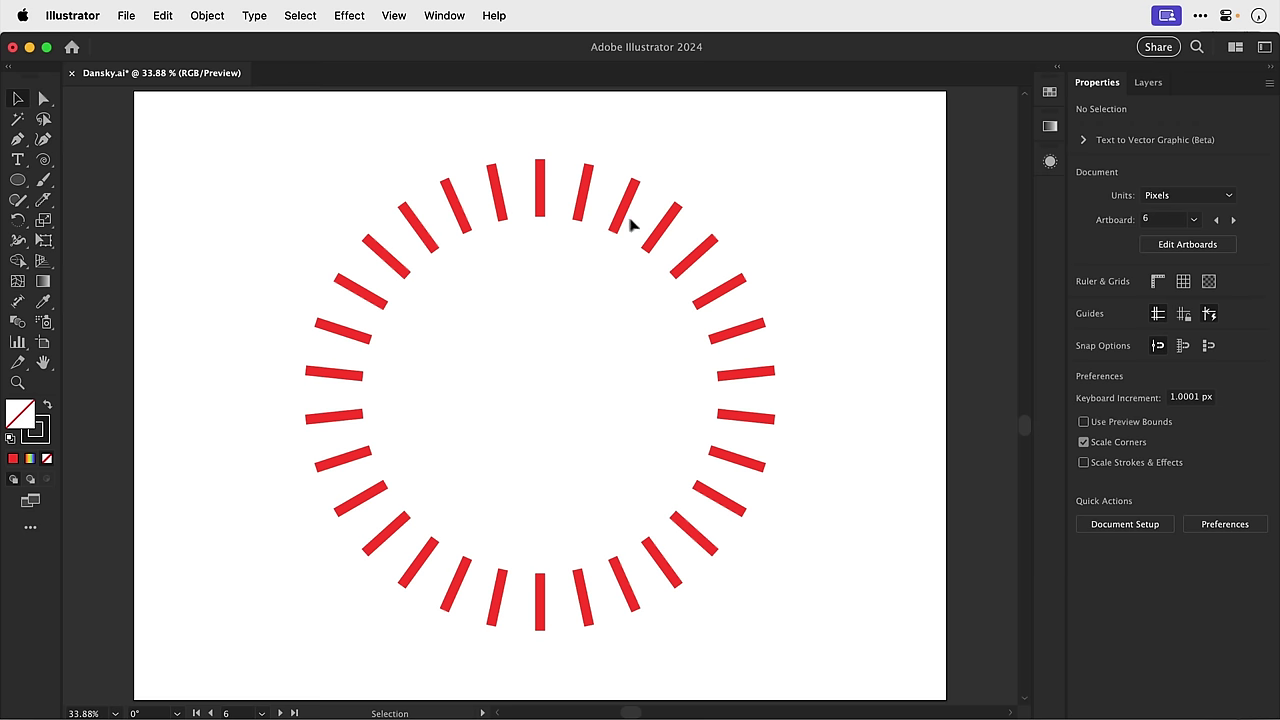
Start a global edit on the red ticks and scale them all into long thin lines.
left_click(540, 186)
left_click(300, 15)
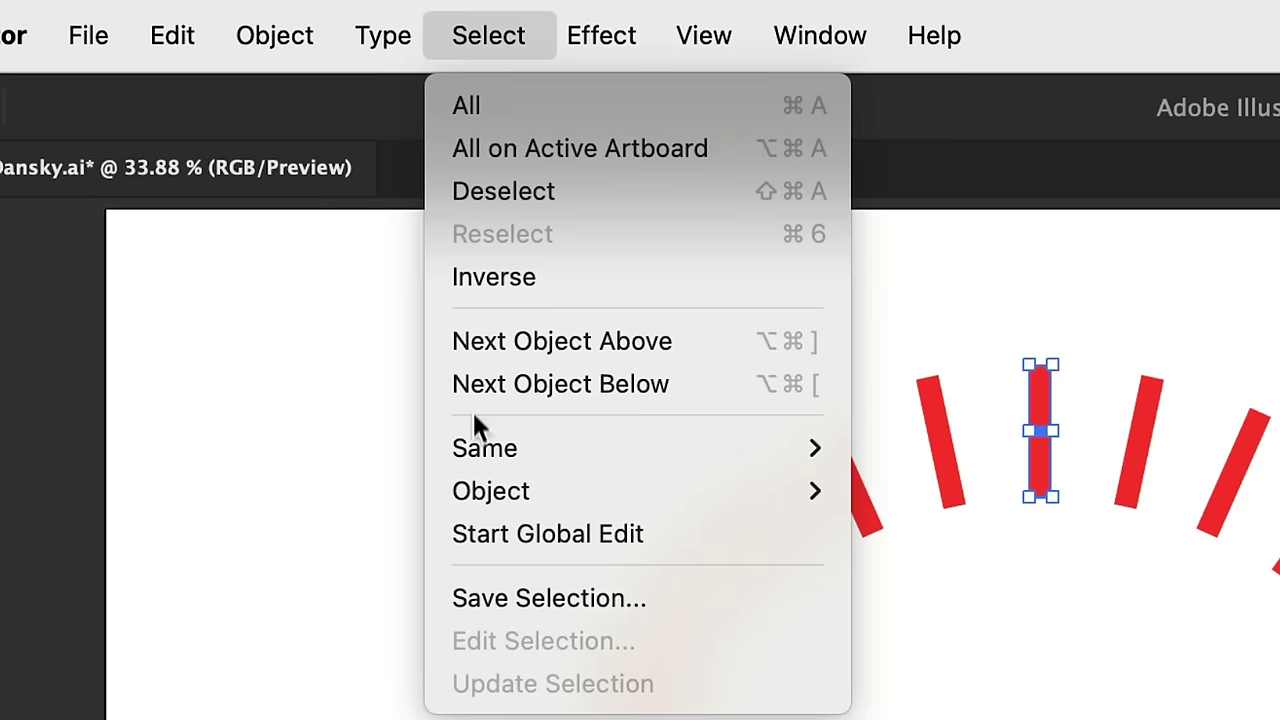
left_click(478, 535)
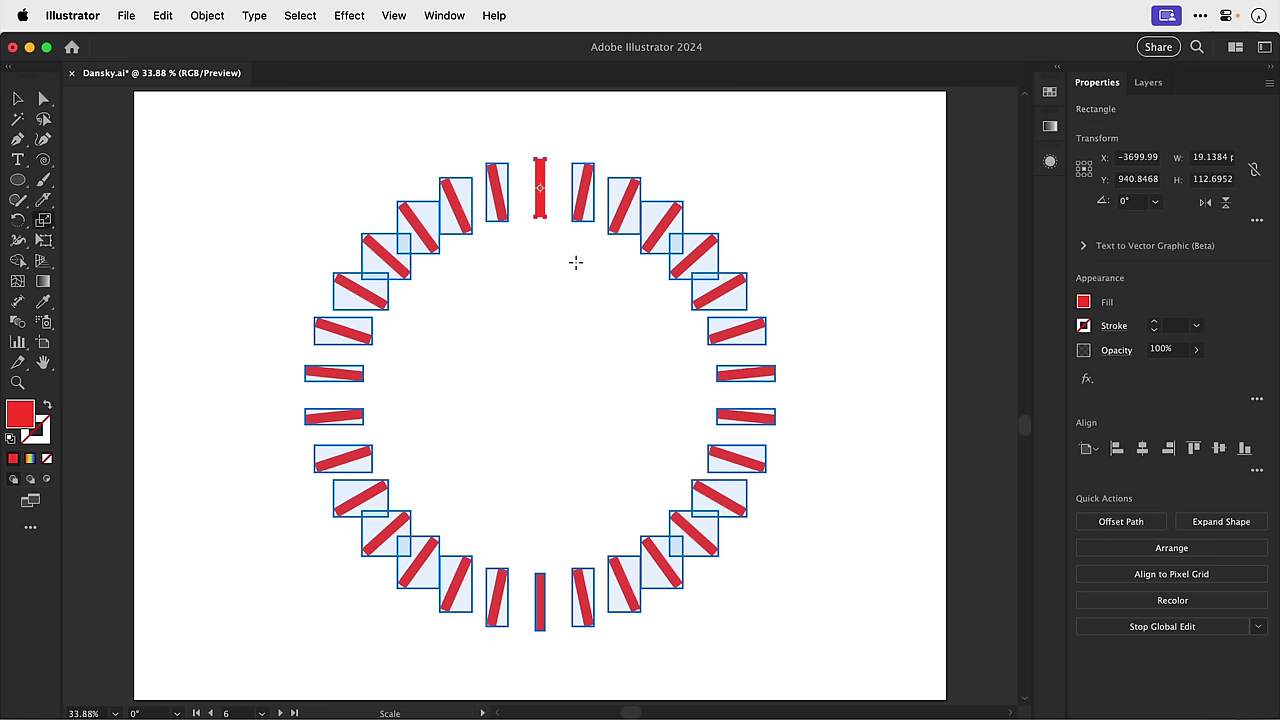
left_click_drag(575, 262, 551, 398)
key("v")
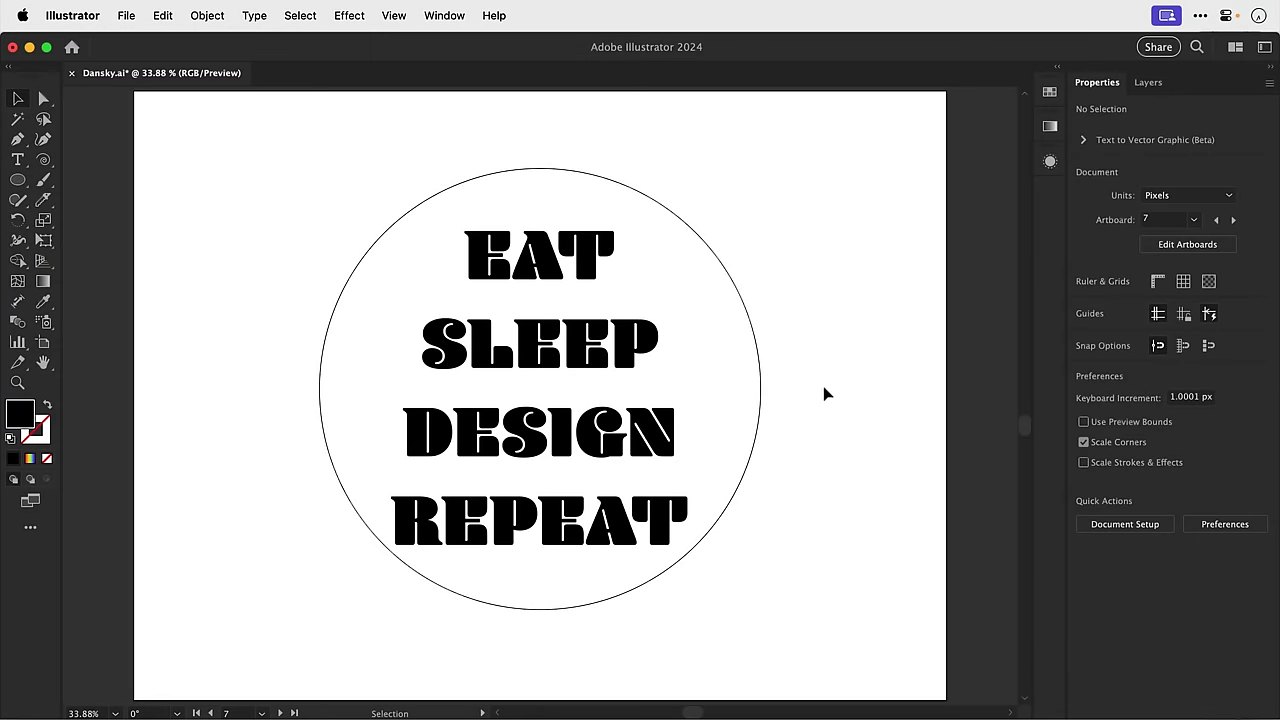
Slice the circle with the Knife tool using three wavy cuts under EAT, through DESIGN and through REPEAT.
left_click(588, 264)
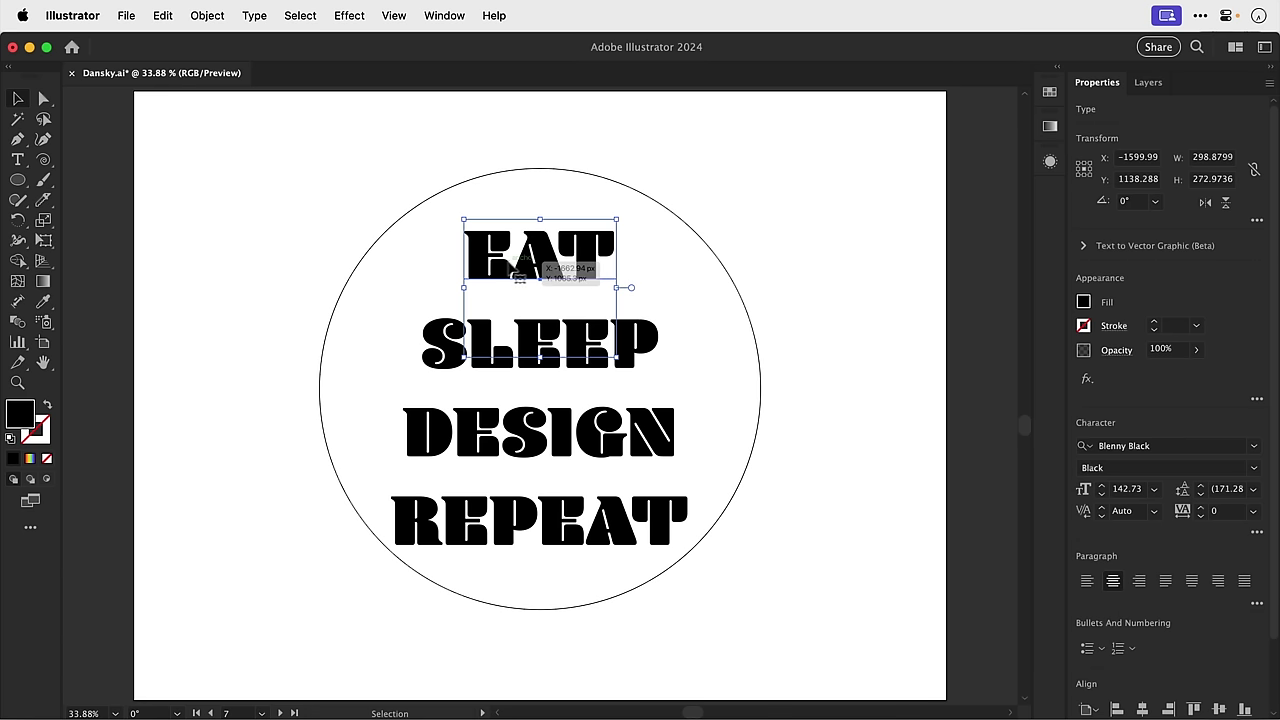
left_click(364, 264)
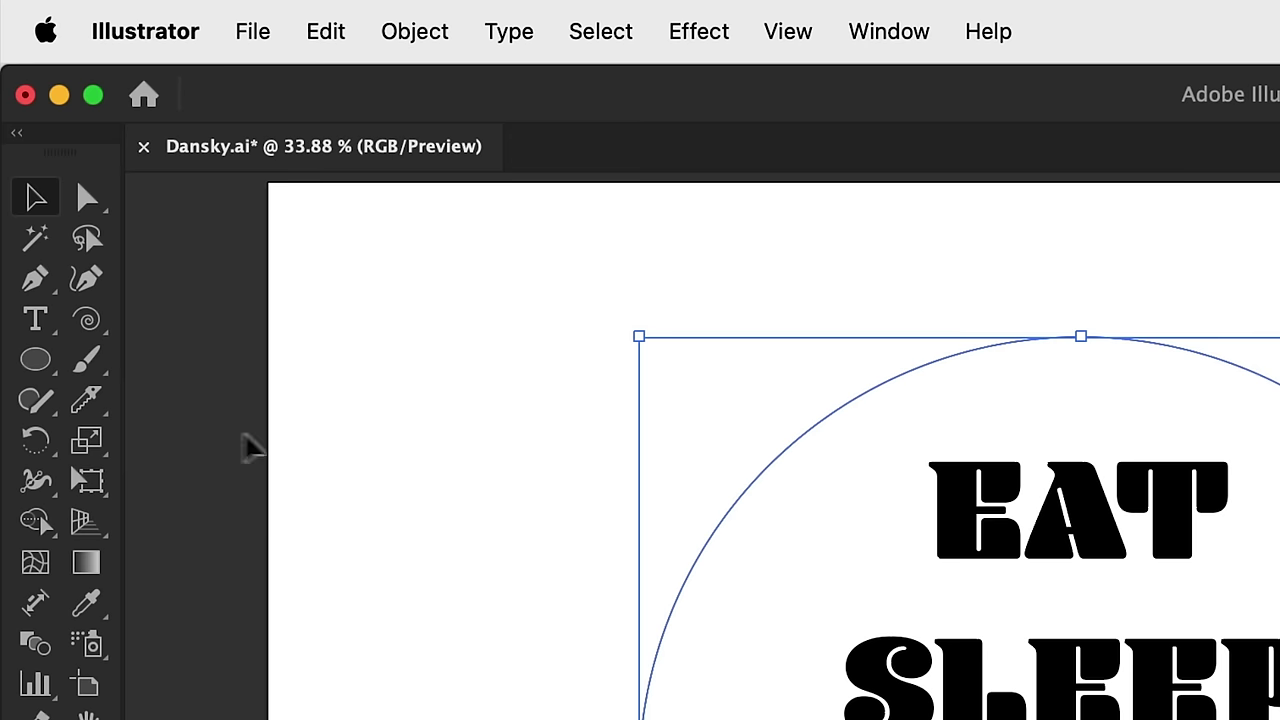
left_click(97, 409)
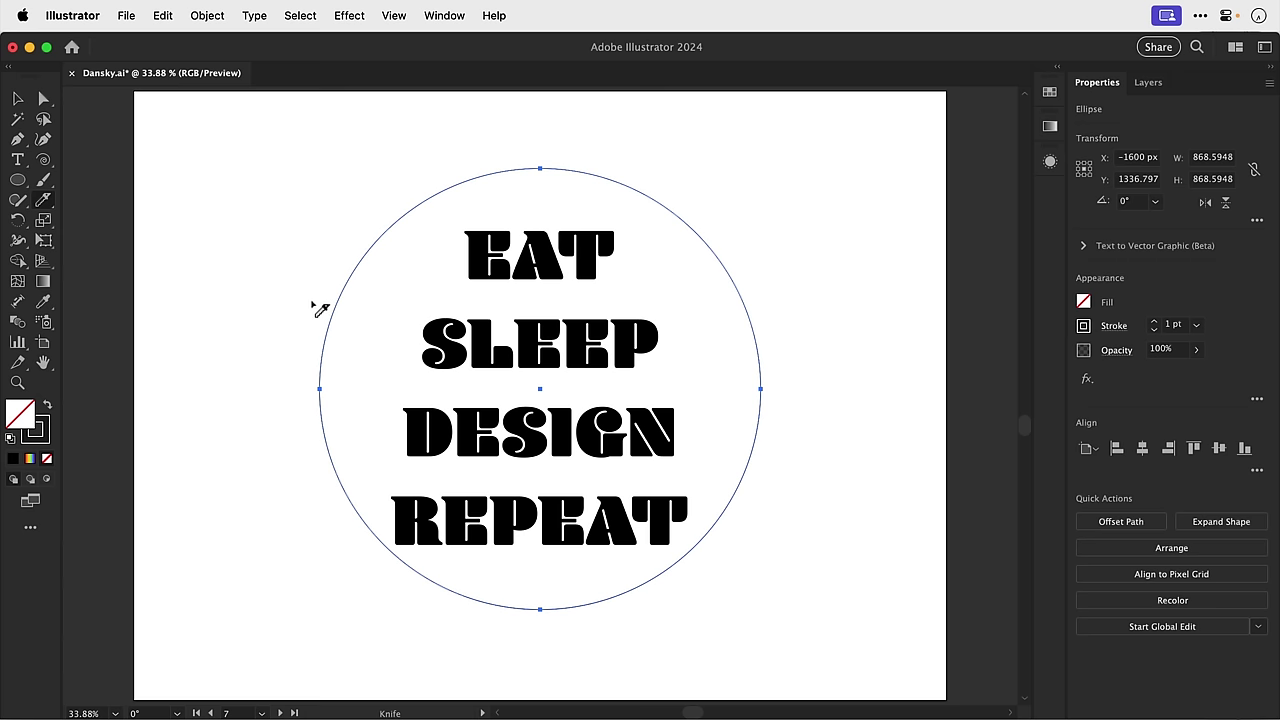
mouse_move(312, 303)
left_mouse_down()
mouse_move(443, 268)
mouse_move(634, 303)
mouse_move(719, 289)
mouse_move(787, 234)
left_mouse_up()
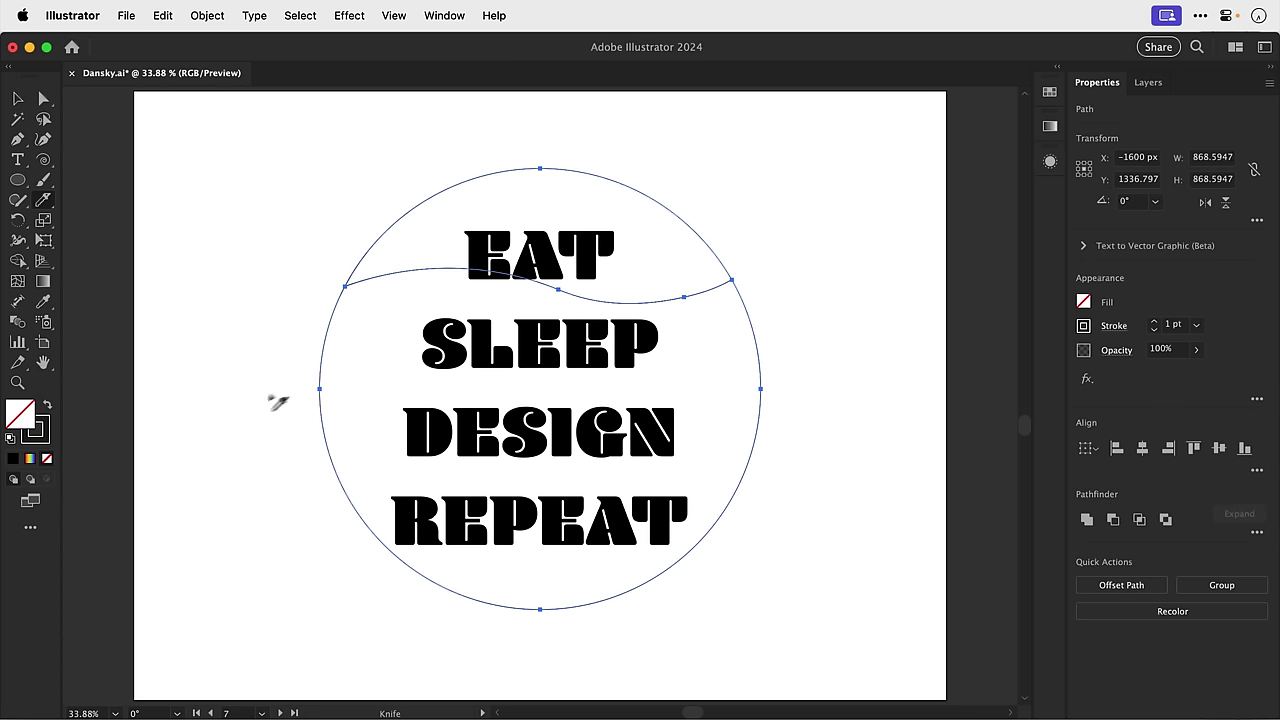
mouse_move(256, 401)
left_mouse_down()
mouse_move(341, 434)
mouse_move(436, 440)
mouse_move(588, 383)
mouse_move(667, 392)
mouse_move(800, 465)
left_mouse_up()
mouse_move(366, 556)
left_mouse_down()
mouse_move(528, 504)
mouse_move(691, 529)
mouse_move(757, 576)
left_mouse_up()
Select the REPEAT, DESIGN and SLEEP text lines together.
key("v")
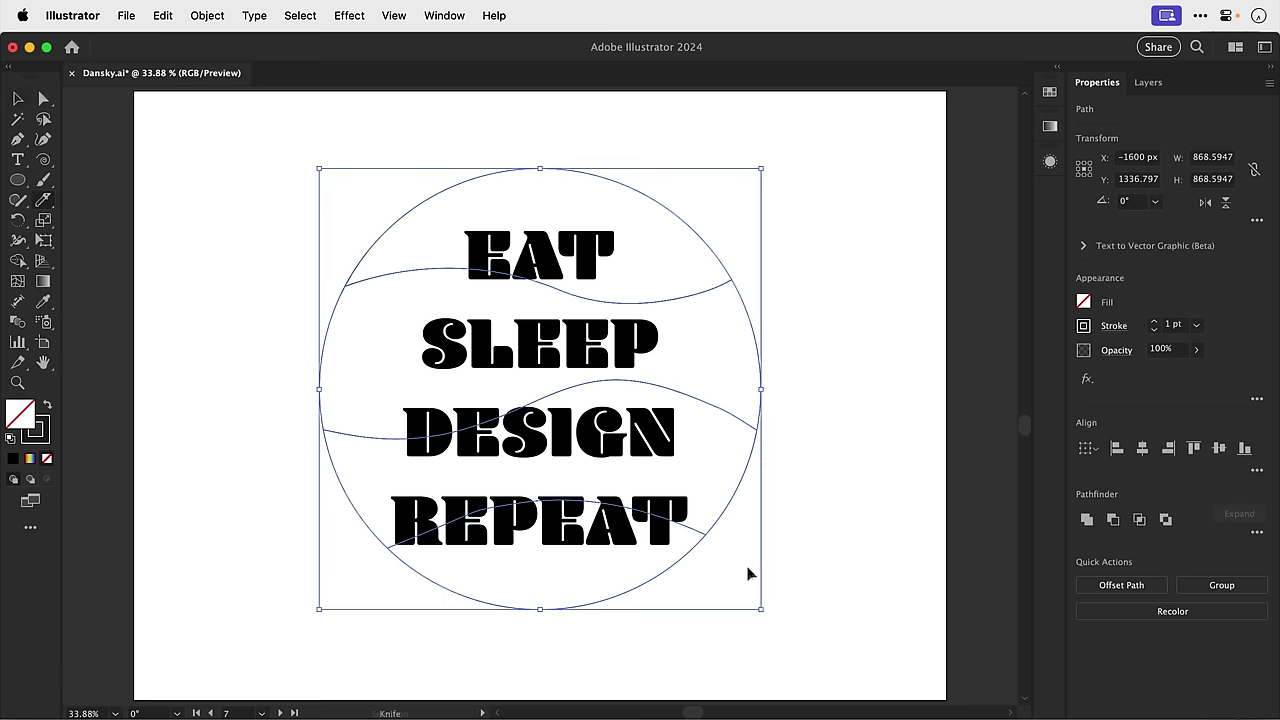
left_click(747, 572)
left_click(609, 453, "shift")
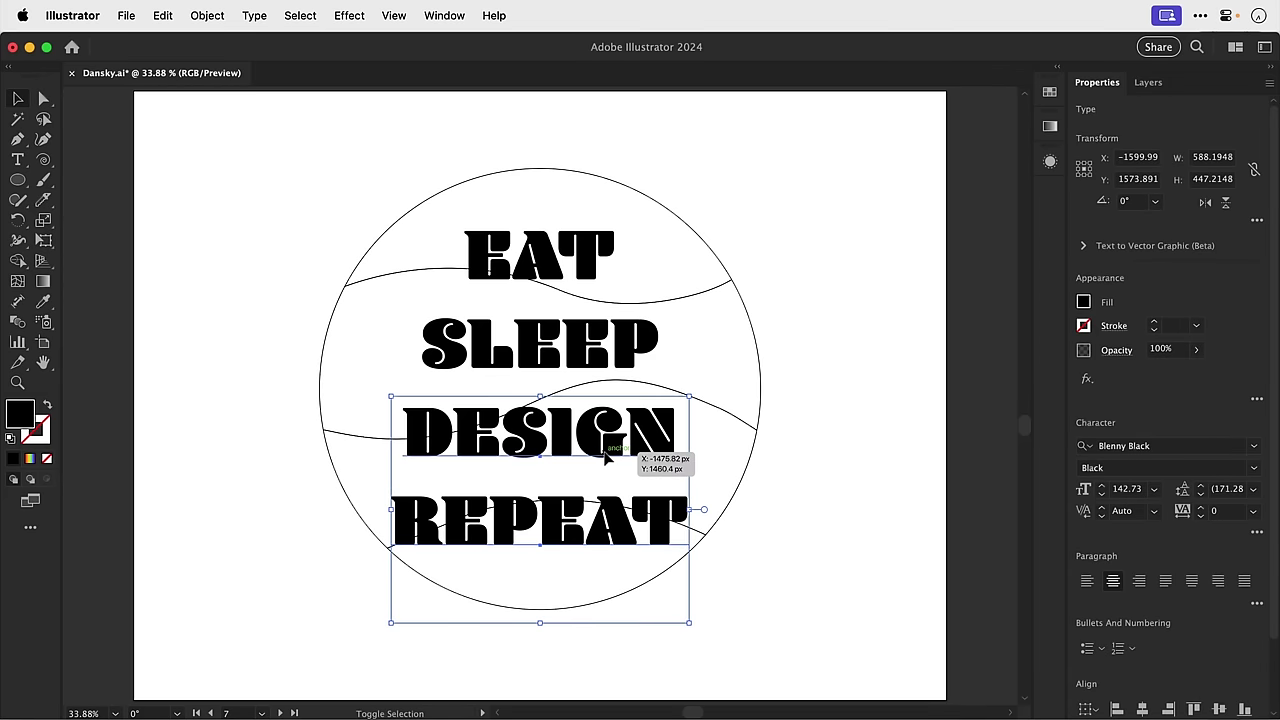
left_click(580, 366, "shift")
Send all four text lines behind the circle bands.
left_click(550, 268, "shift")
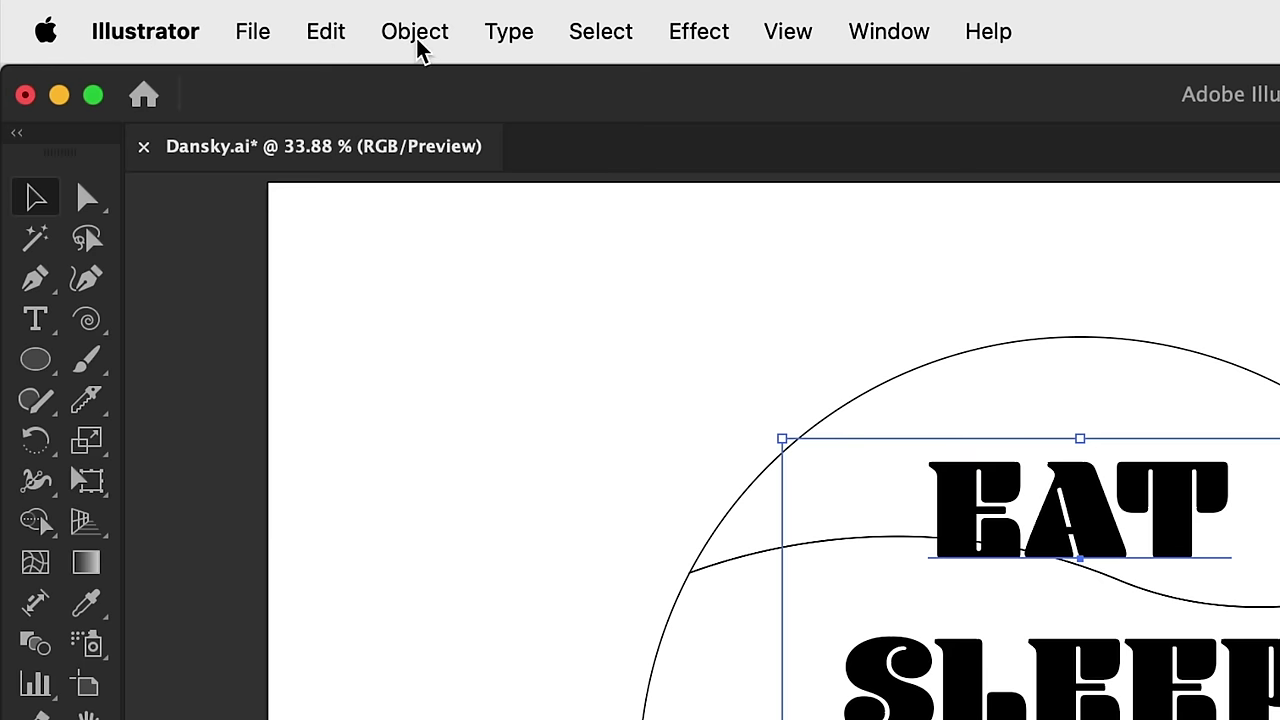
left_click(207, 16)
mouse_move(420, 140)
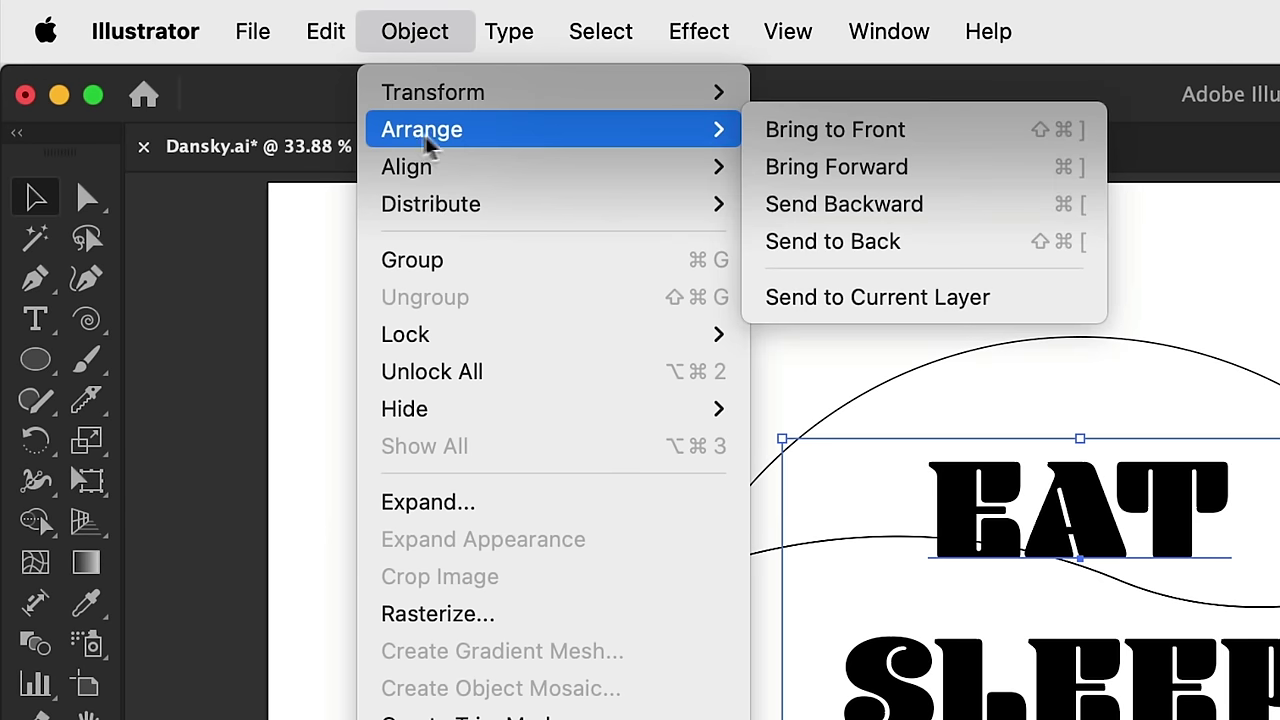
left_click(775, 248)
Warp EAT into the top band with Envelope Distort > Make with Top Object.
left_click(775, 248)
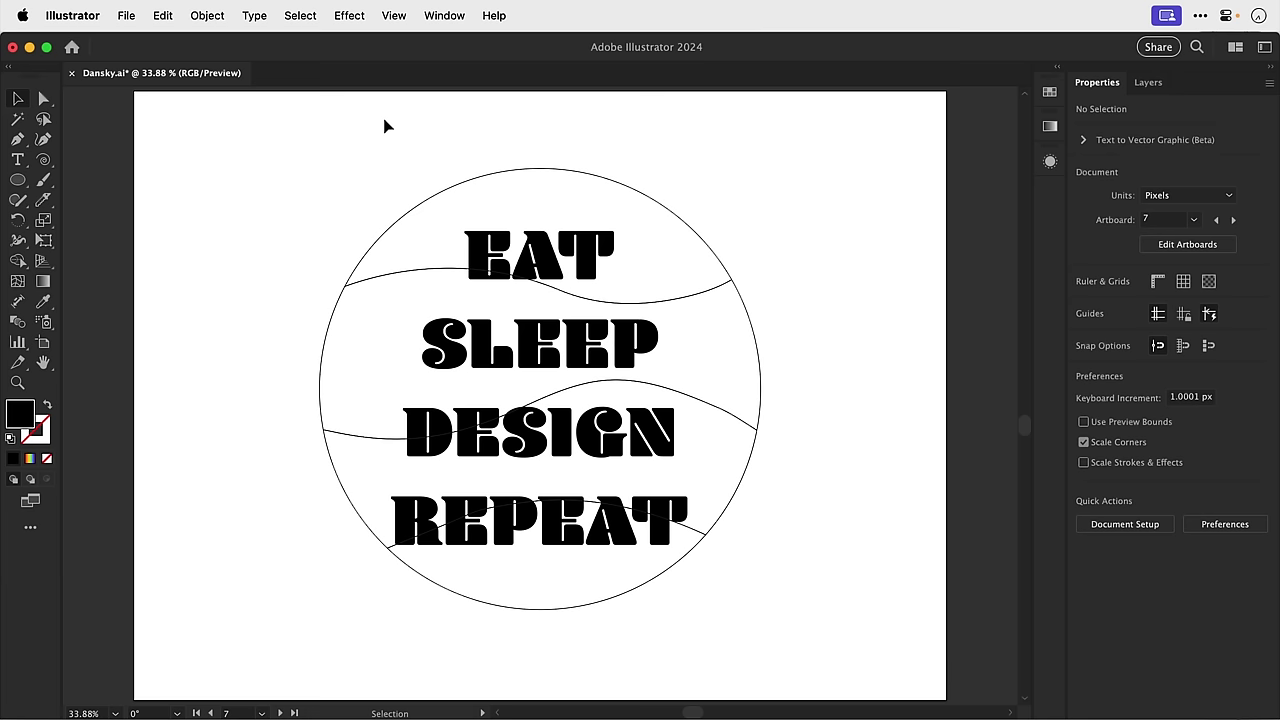
left_click_drag(385, 121, 530, 252)
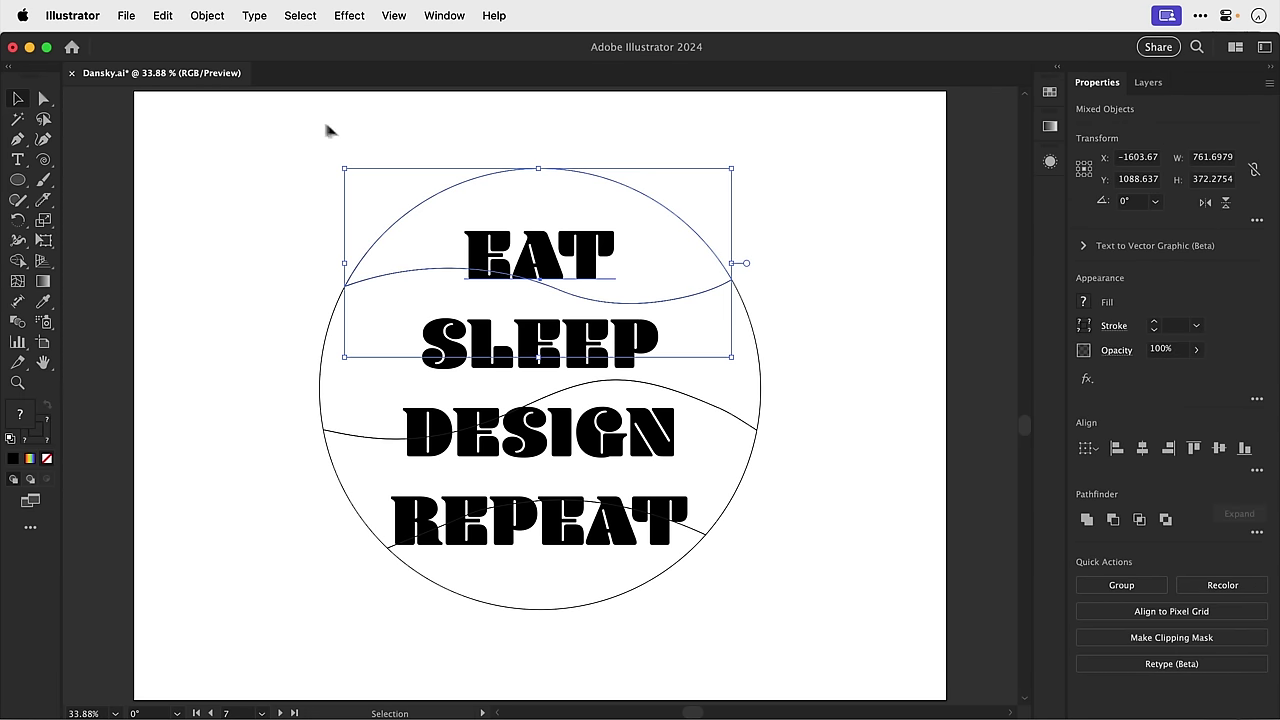
left_click(207, 16)
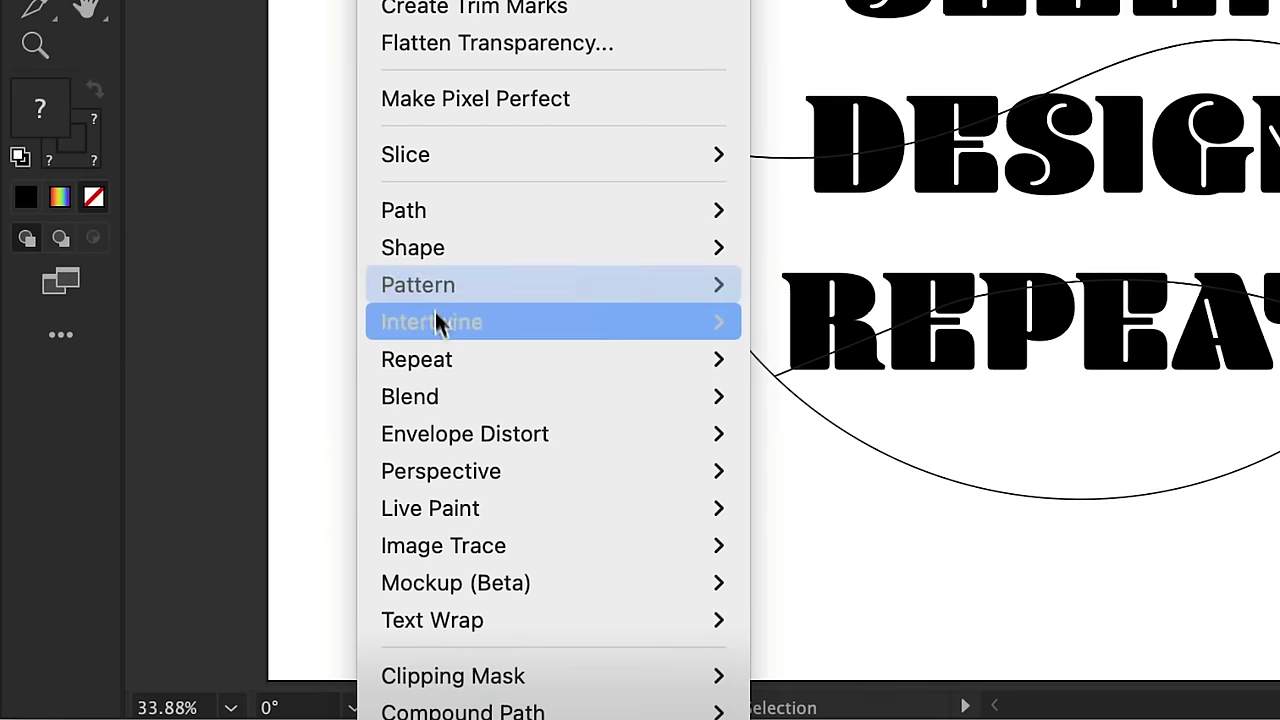
mouse_move(220, 578)
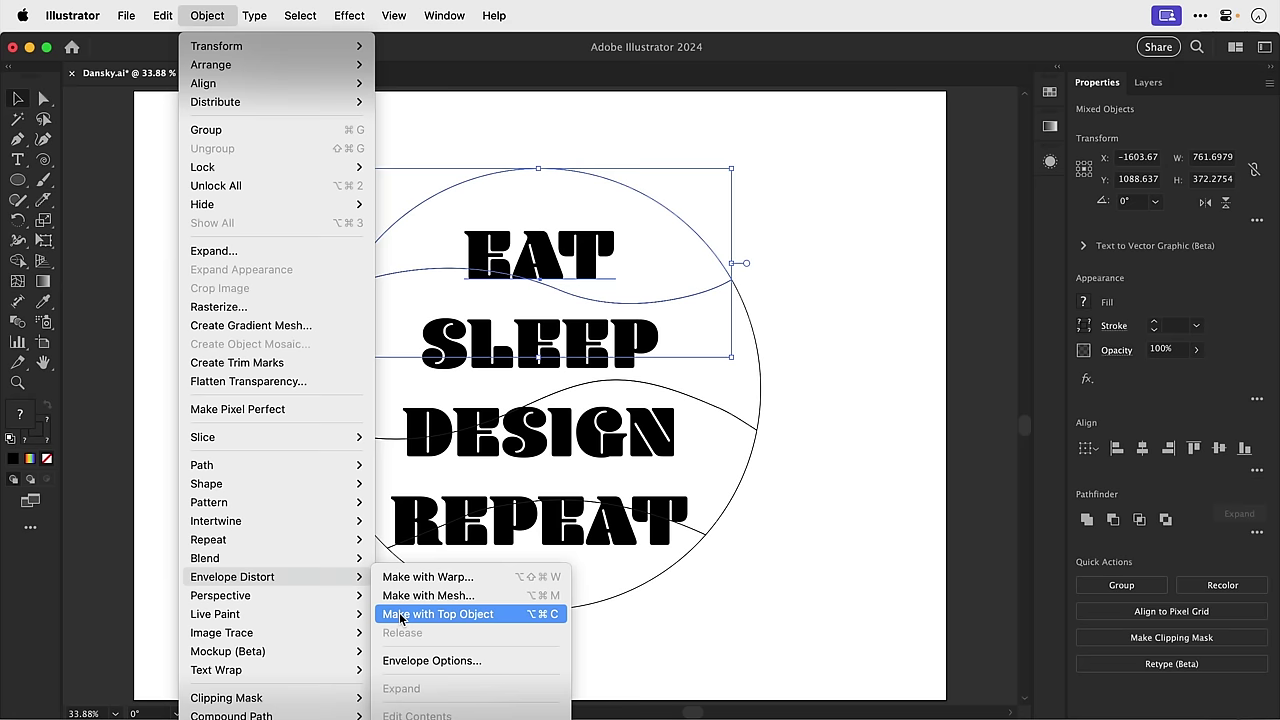
left_click(799, 507)
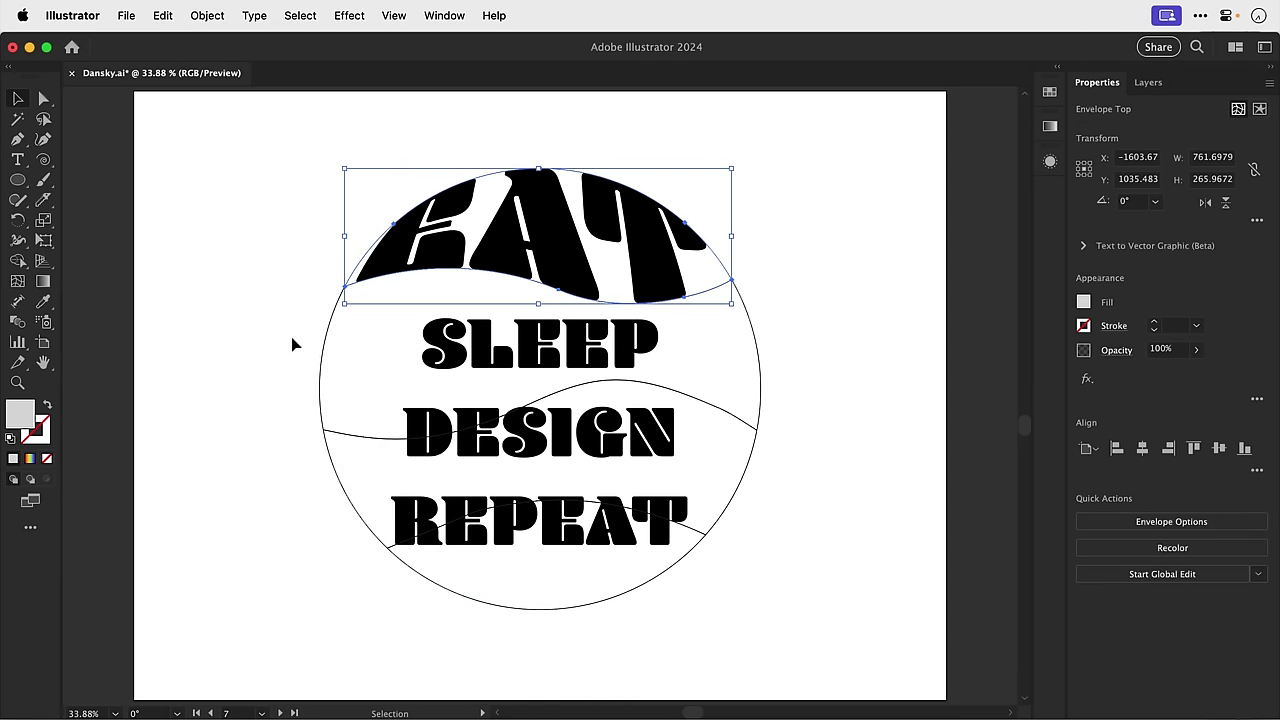
Envelope-warp SLEEP, DESIGN and REPEAT each into its own band with Cmd+Alt+C.
left_click_drag(292, 345, 440, 371)
key("super+alt+c")
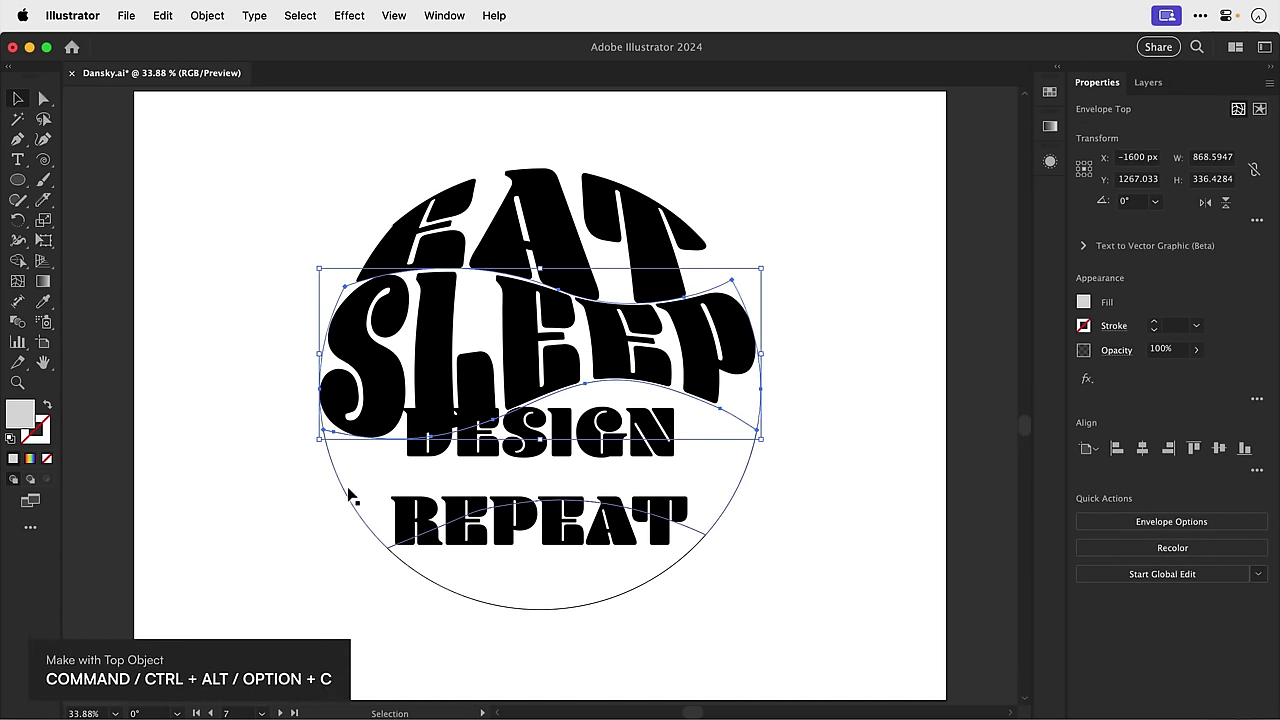
left_click(351, 491)
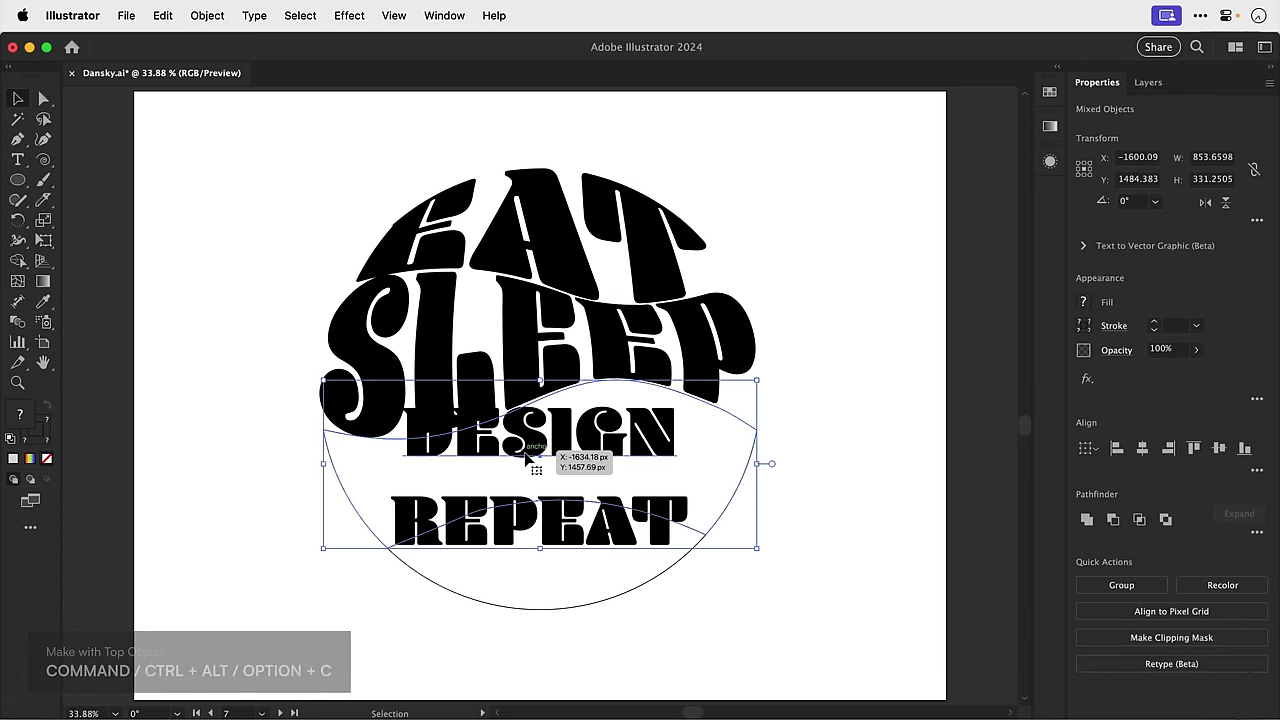
key("super+alt+c")
left_click(514, 533)
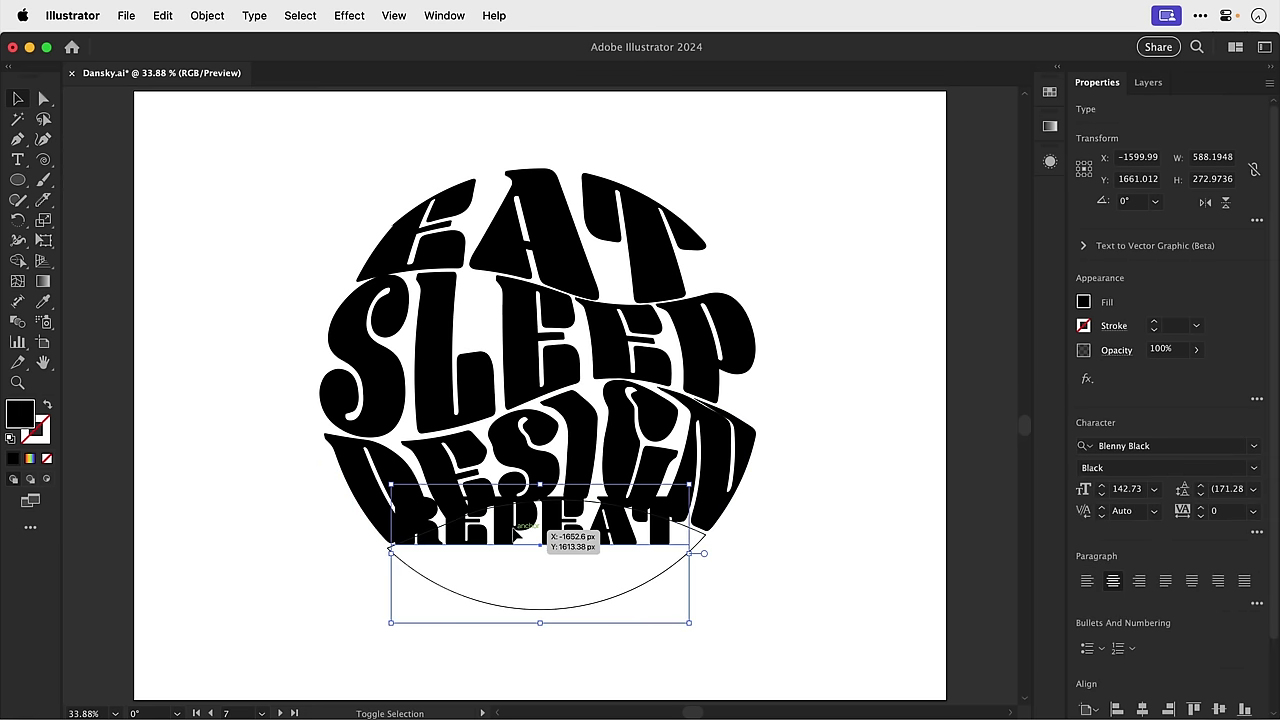
left_click(493, 609, "shift")
key("super+alt+c")
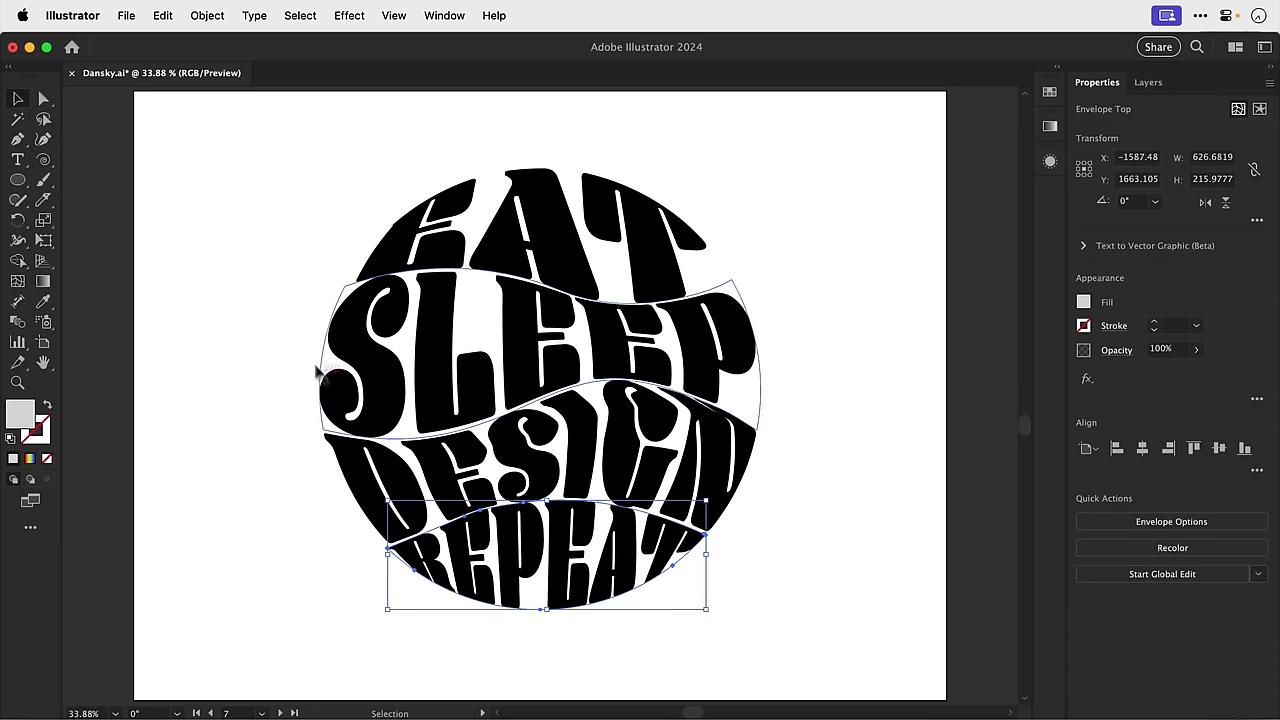
Select all four warped words together.
left_click(284, 320)
left_click(427, 243)
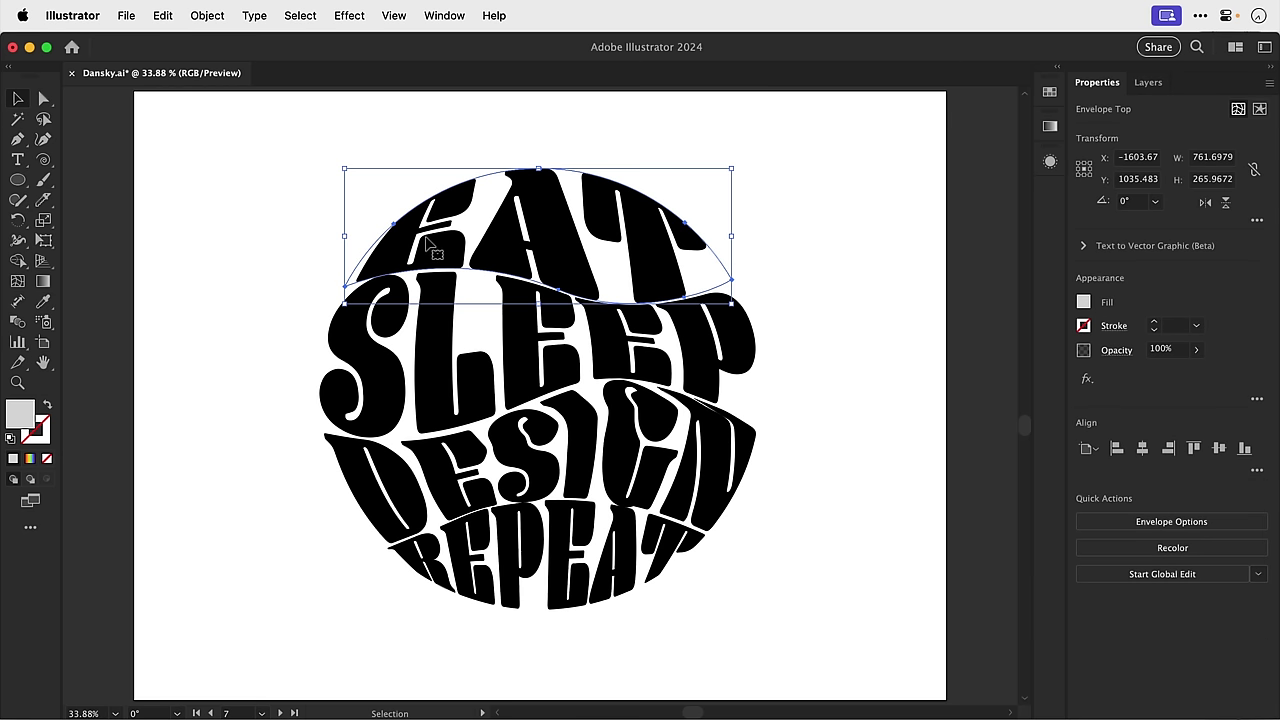
left_click(424, 334, "shift")
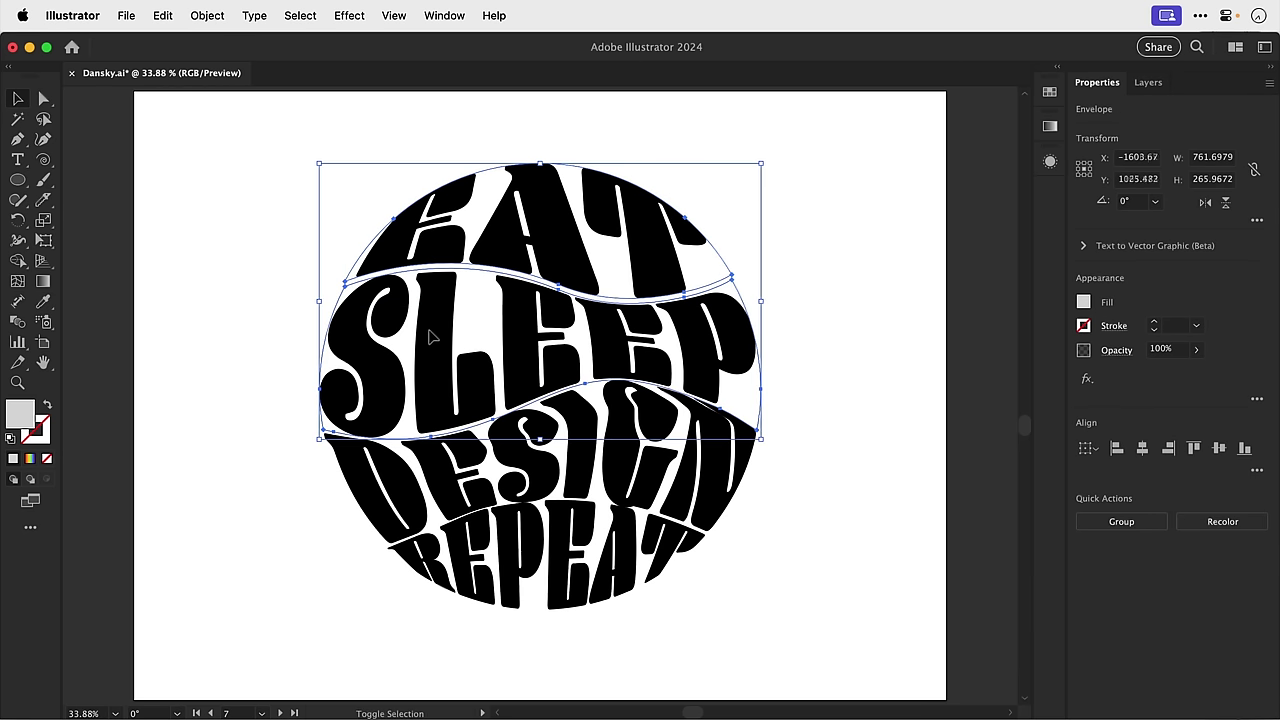
left_click(449, 477, "shift")
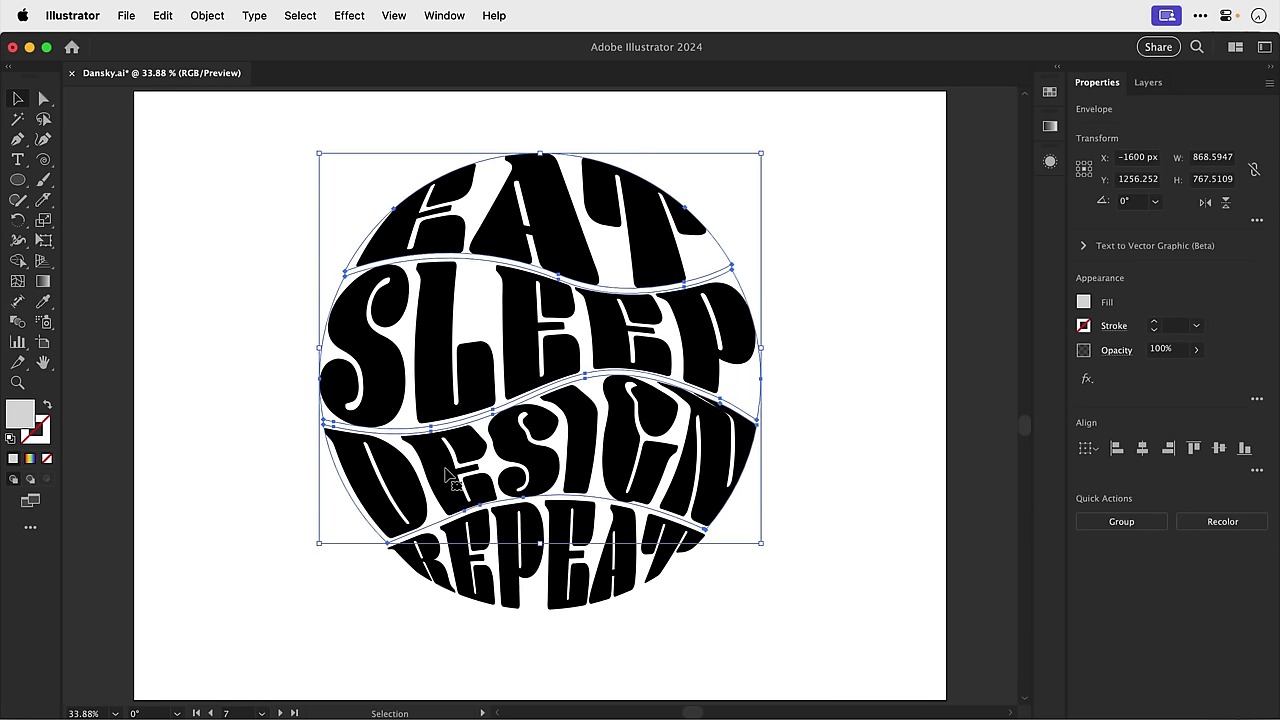
left_click_drag(328, 184, 768, 606)
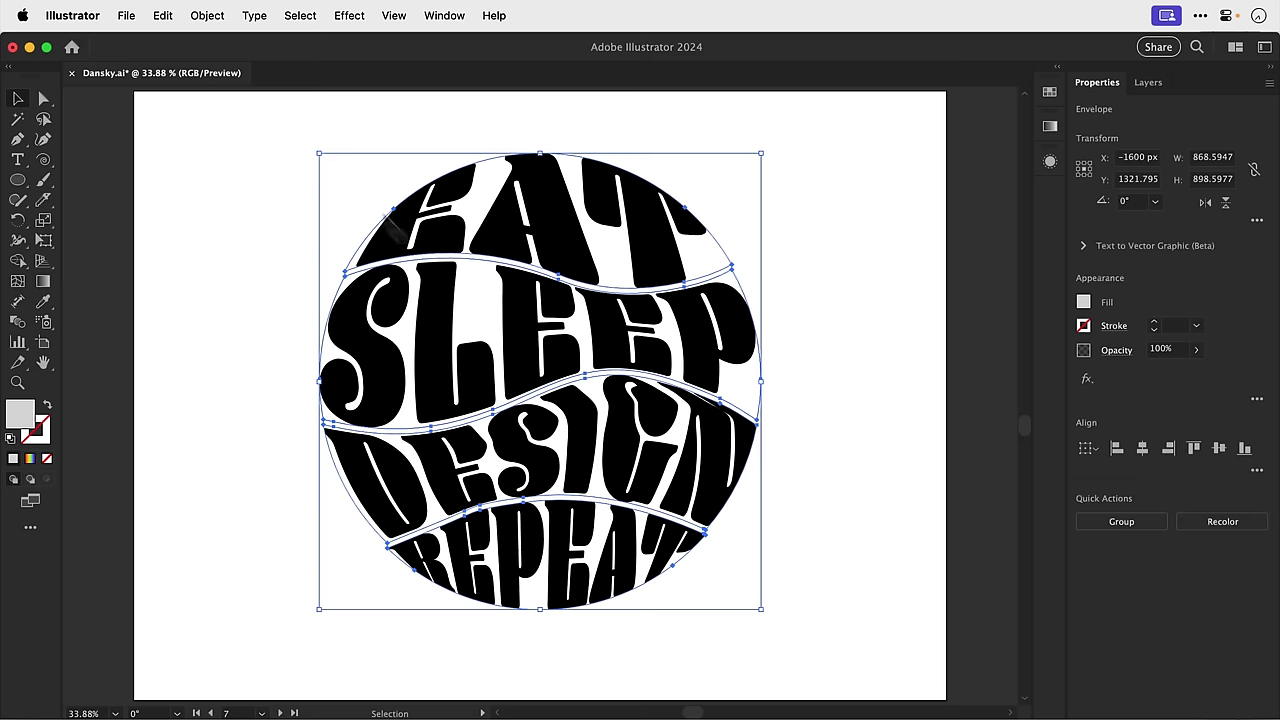
Expand the warped words into plain shapes with Object and Fill checked.
left_click(210, 16)
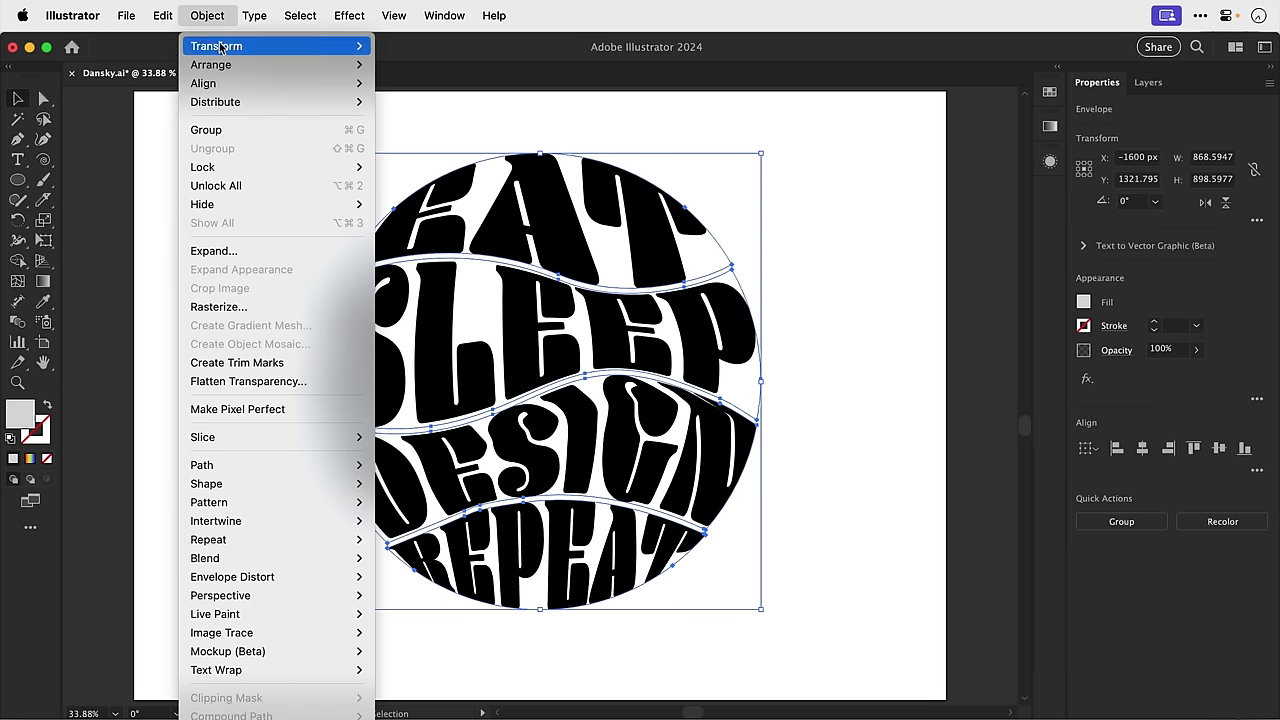
left_click(222, 251)
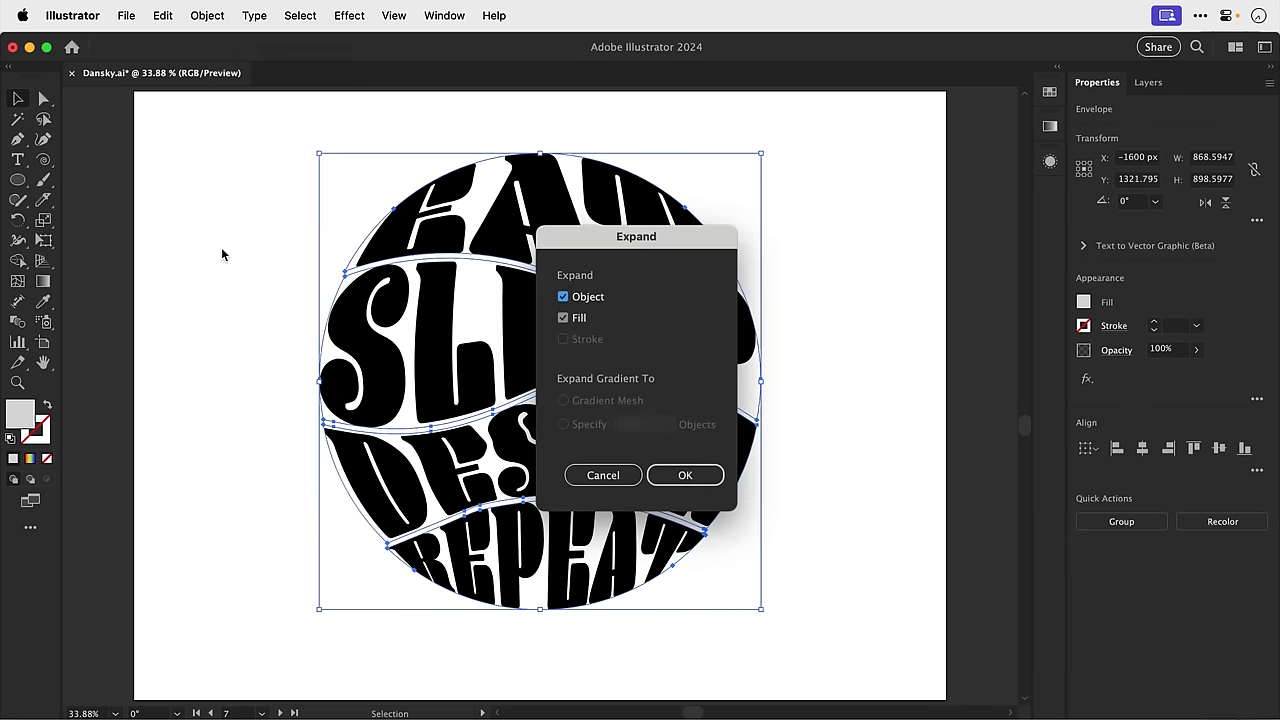
key("Return")
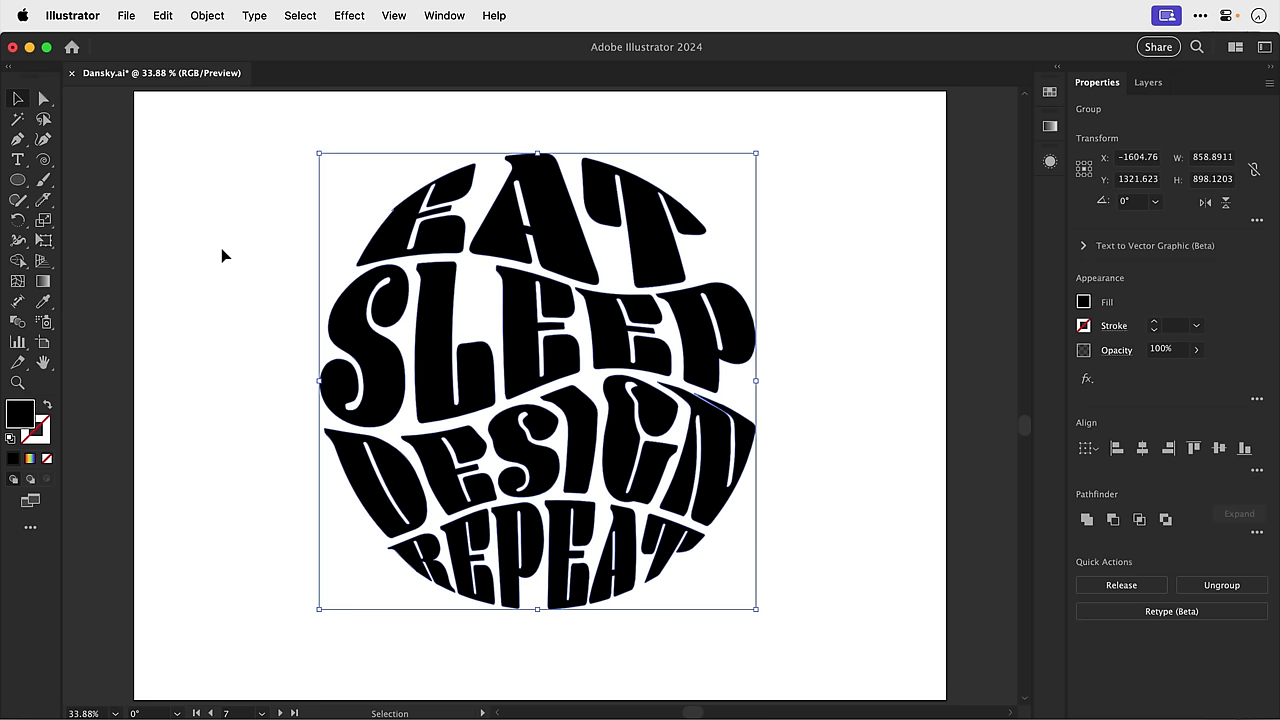
Fill the lettering with red ff412d and nudge it slightly down.
double_click(20, 412)
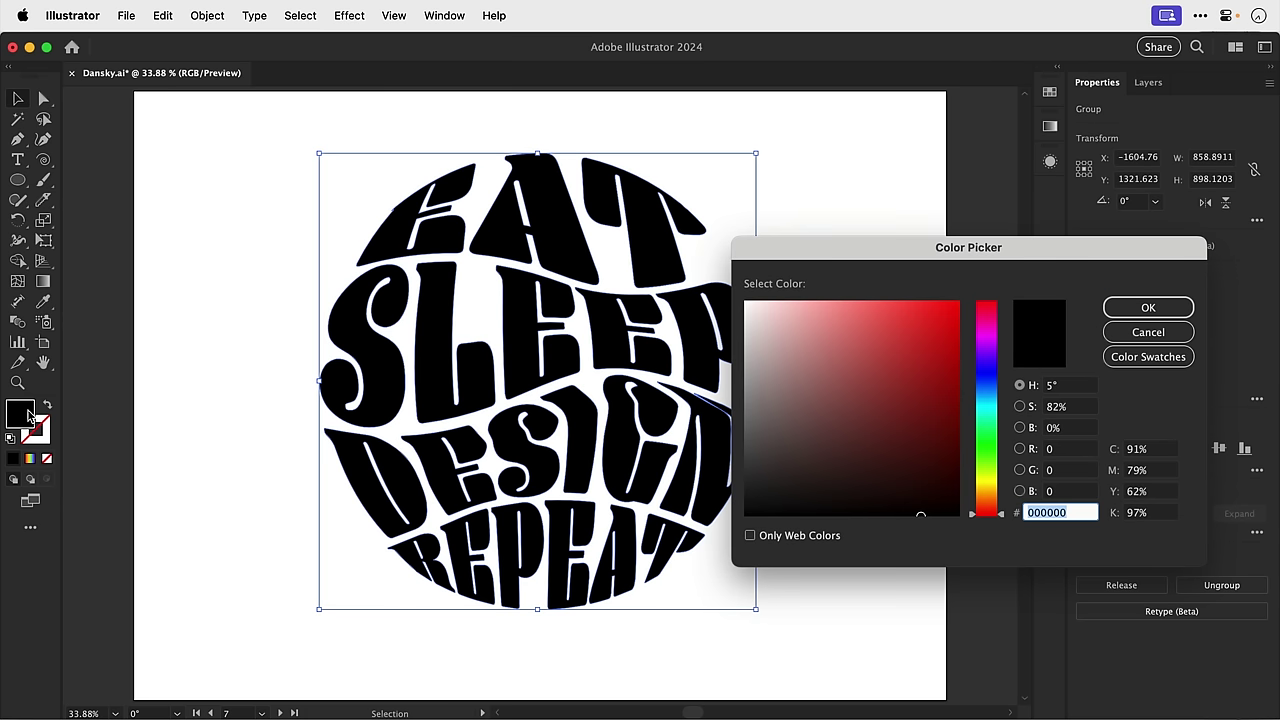
type("ff412c")
key("Return")
key("shift+Down")
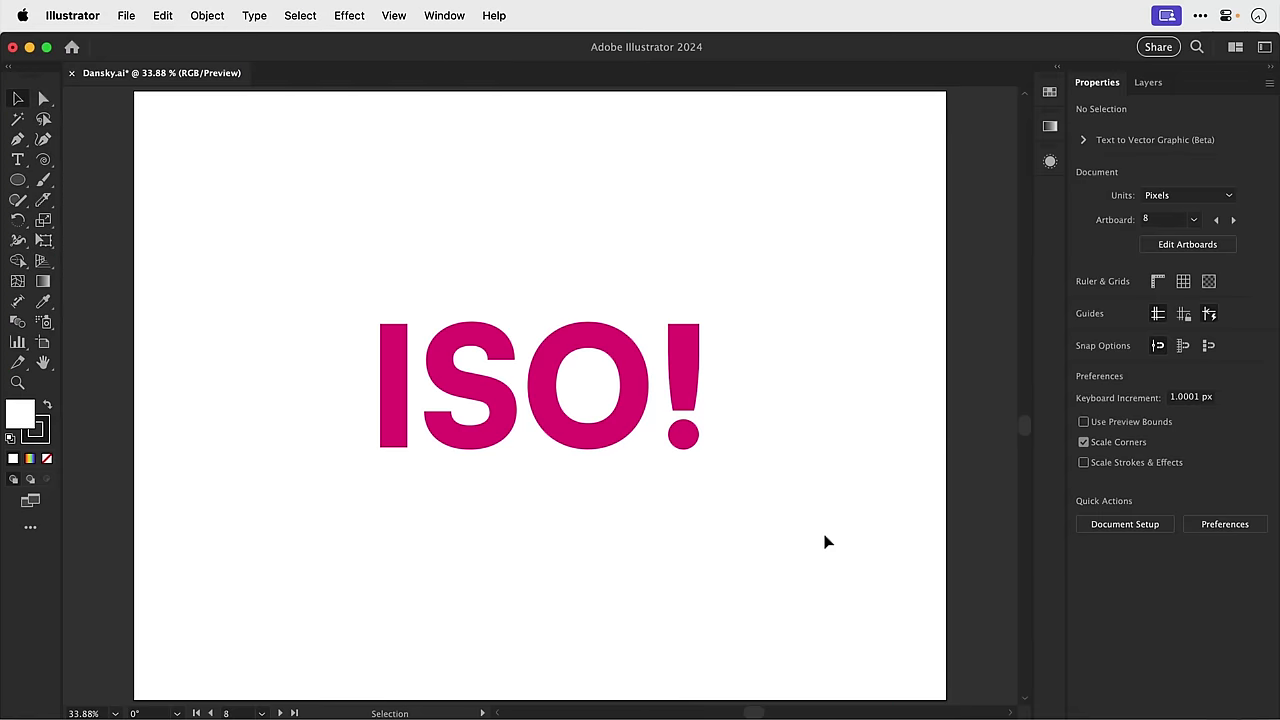
Apply a classic 3D Extrude & Bevel to ISO! with the Isometric Top position preset.
left_click(590, 385)
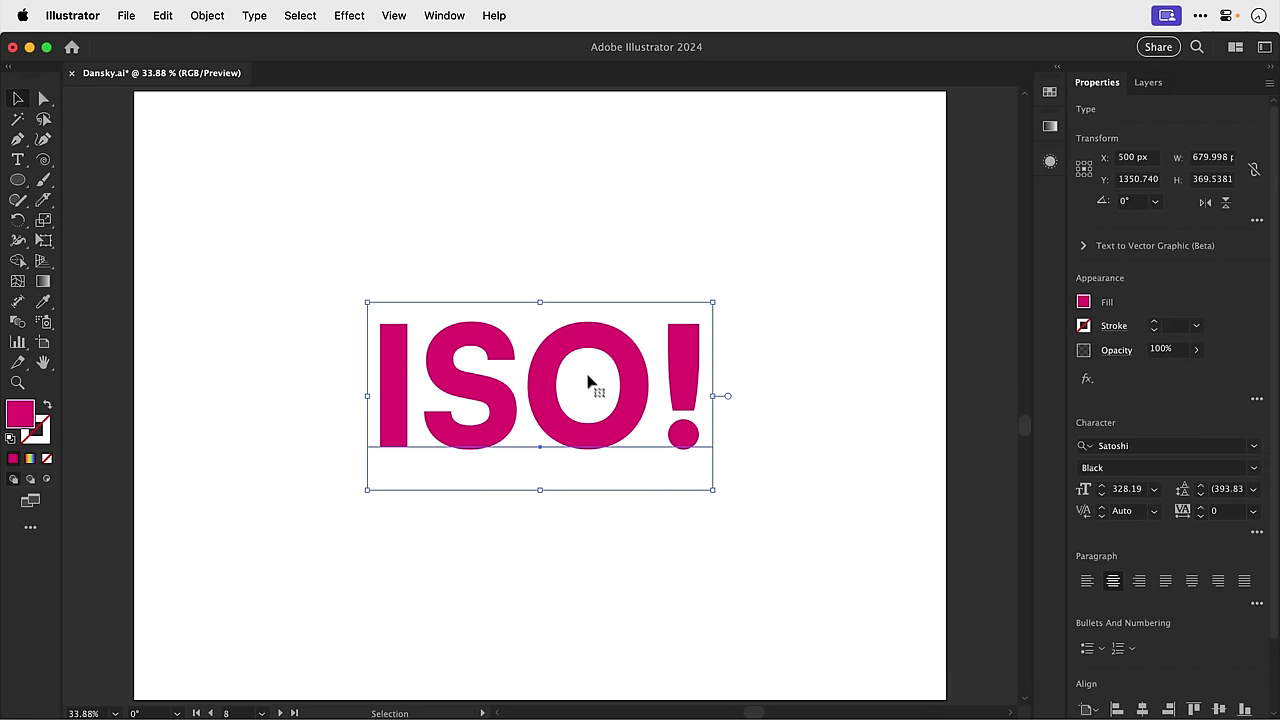
left_click(350, 16)
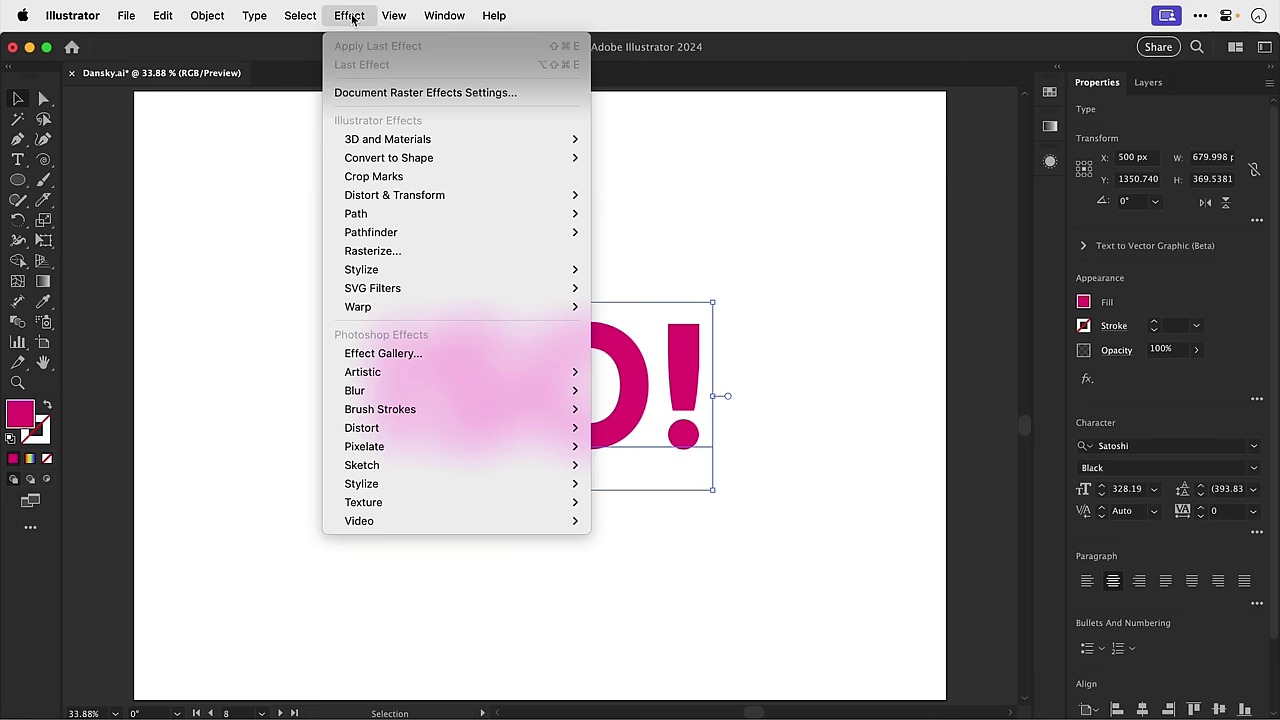
mouse_move(352, 146)
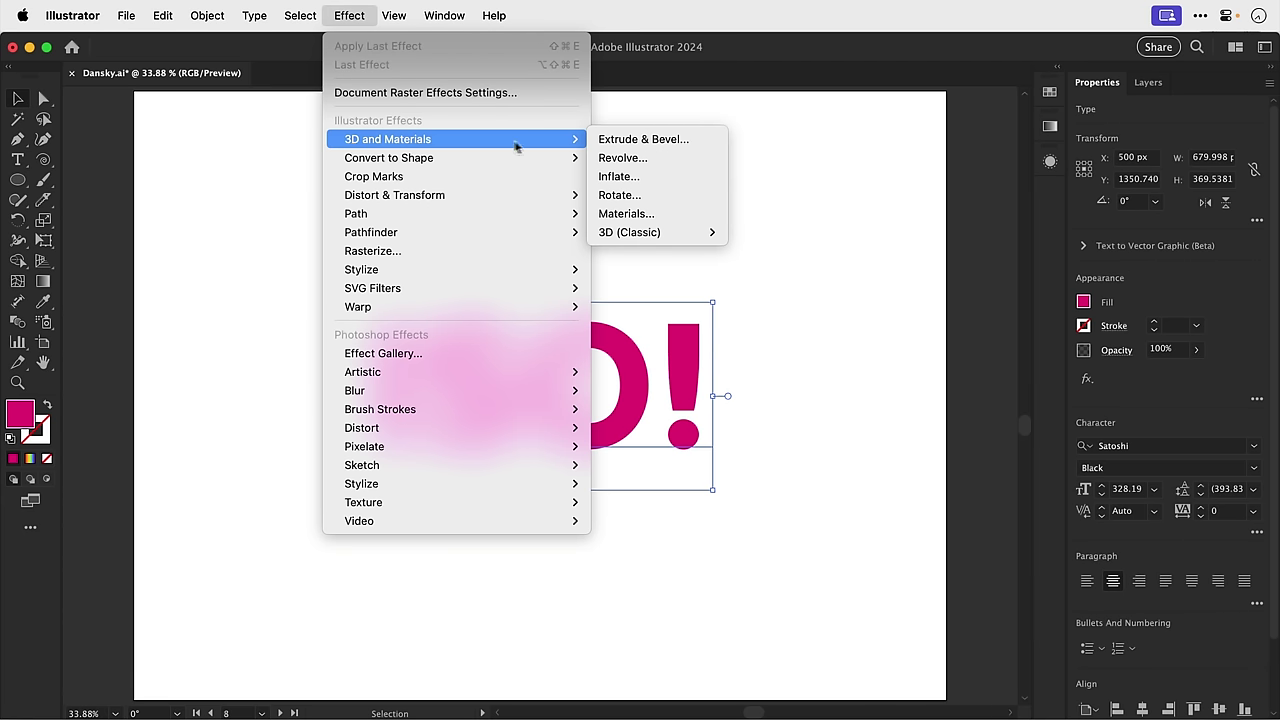
mouse_move(604, 233)
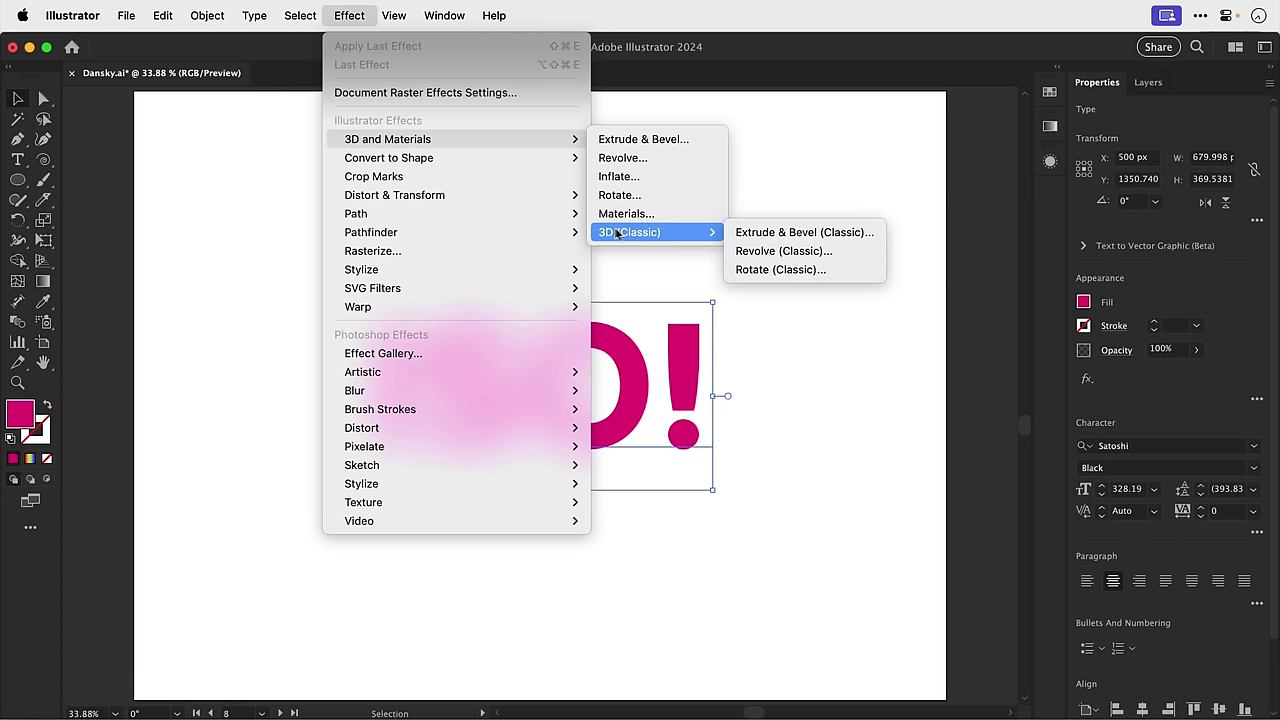
left_click(758, 232)
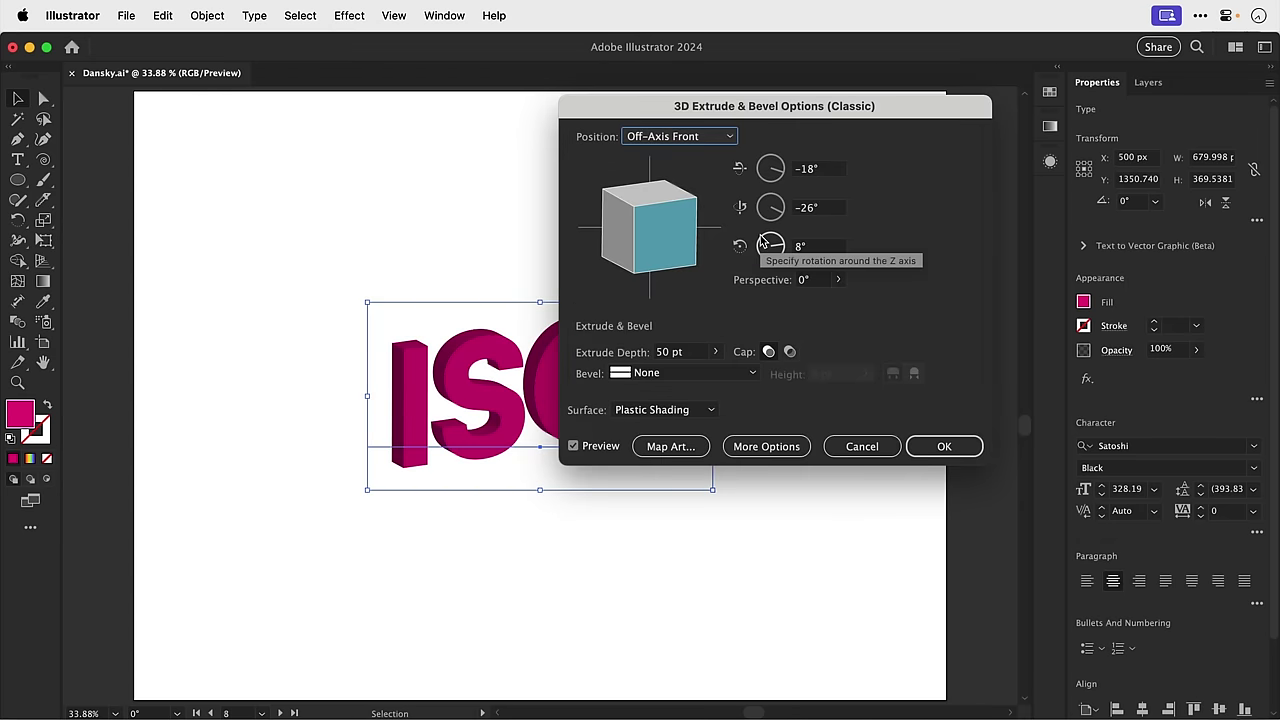
left_click(692, 139)
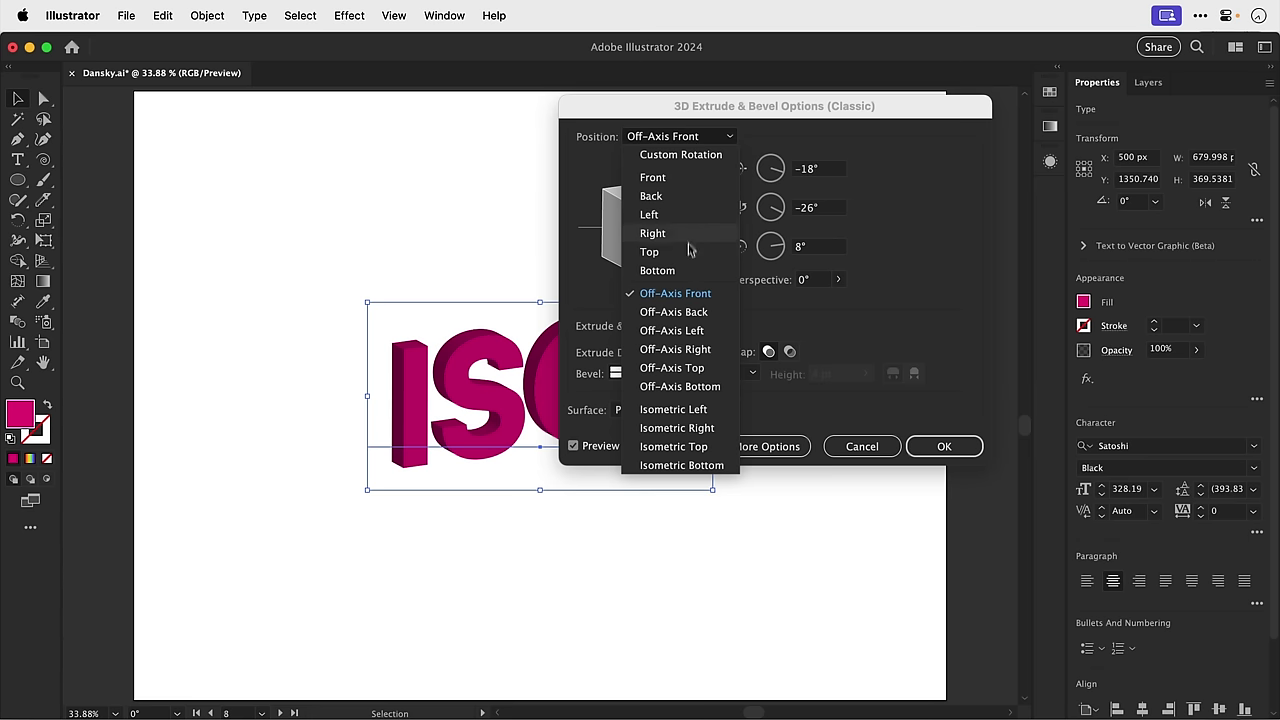
left_click(681, 448)
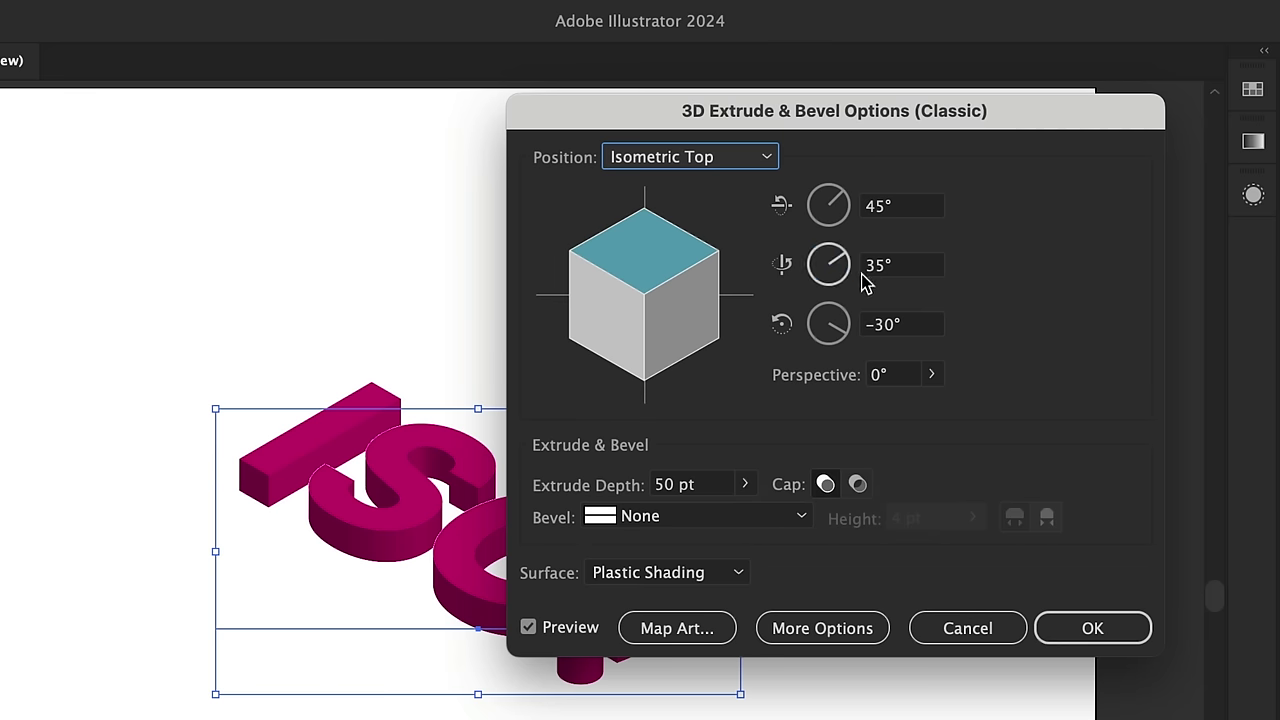
Set the rotation to 45°, -35°, 30°, extrude depth 0 pt and surface No Shading.
left_click(797, 208)
type("-")
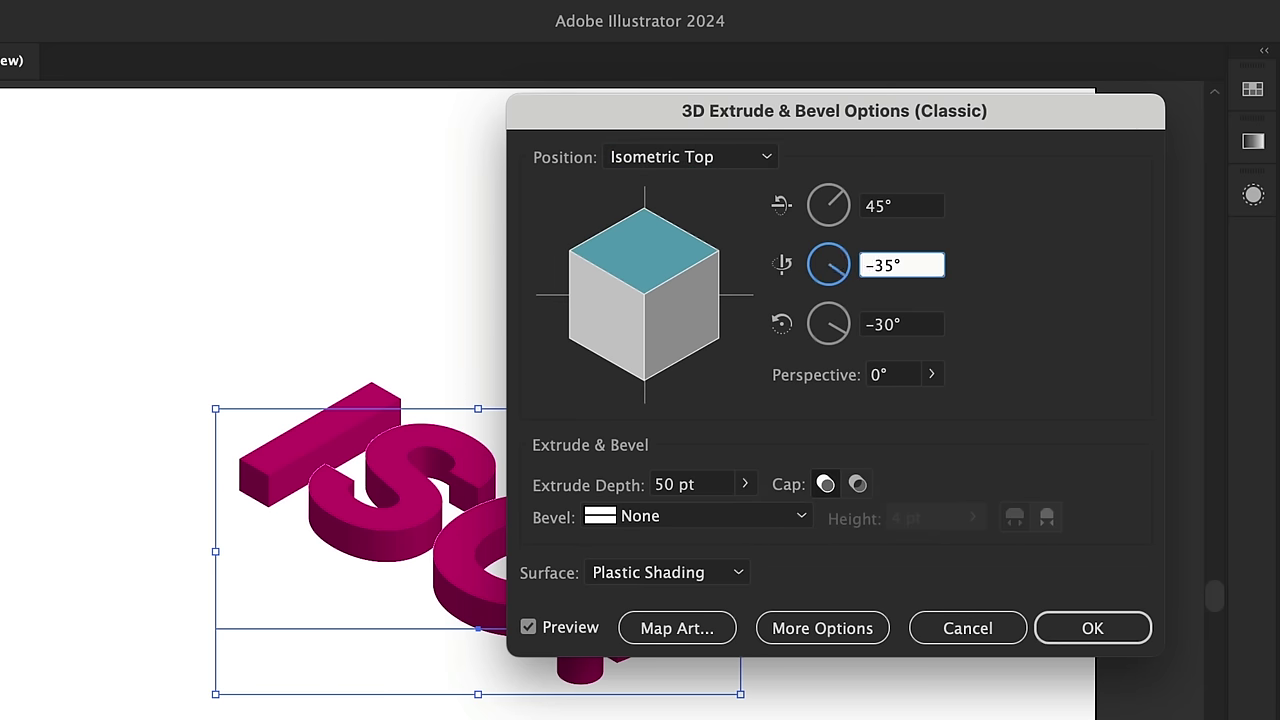
key("Tab")
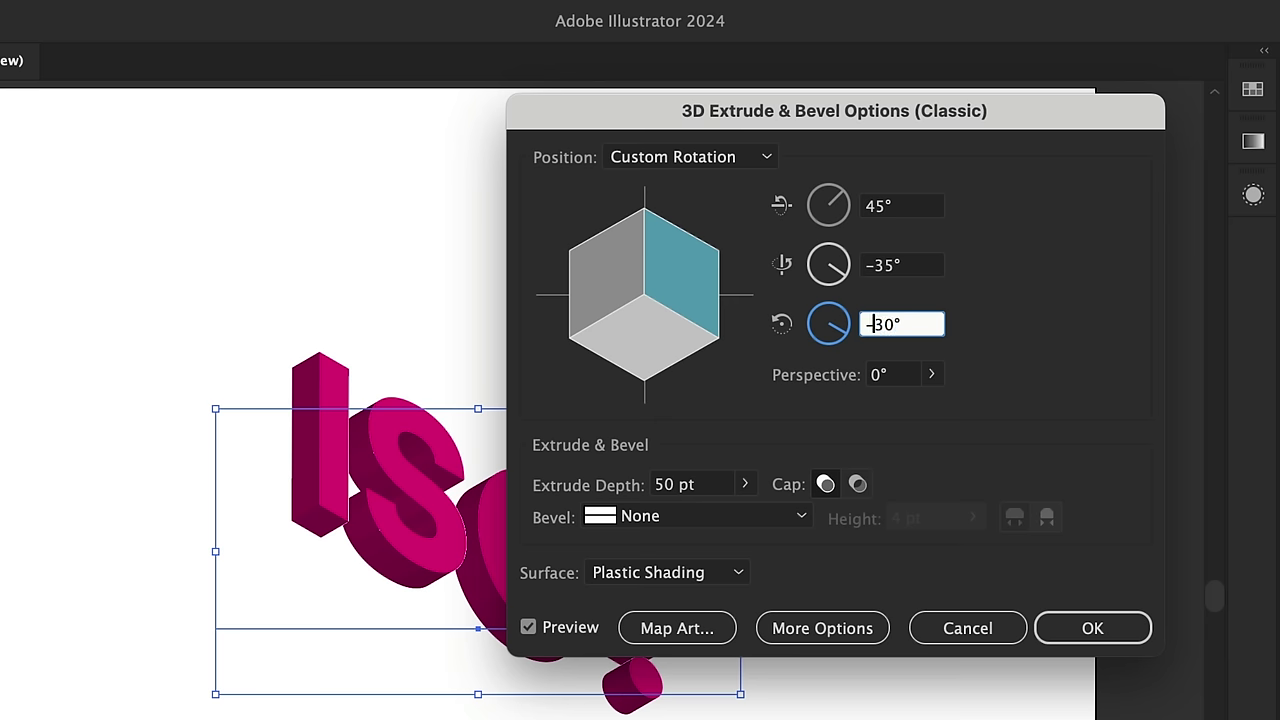
key("BackSpace")
key("Tab")
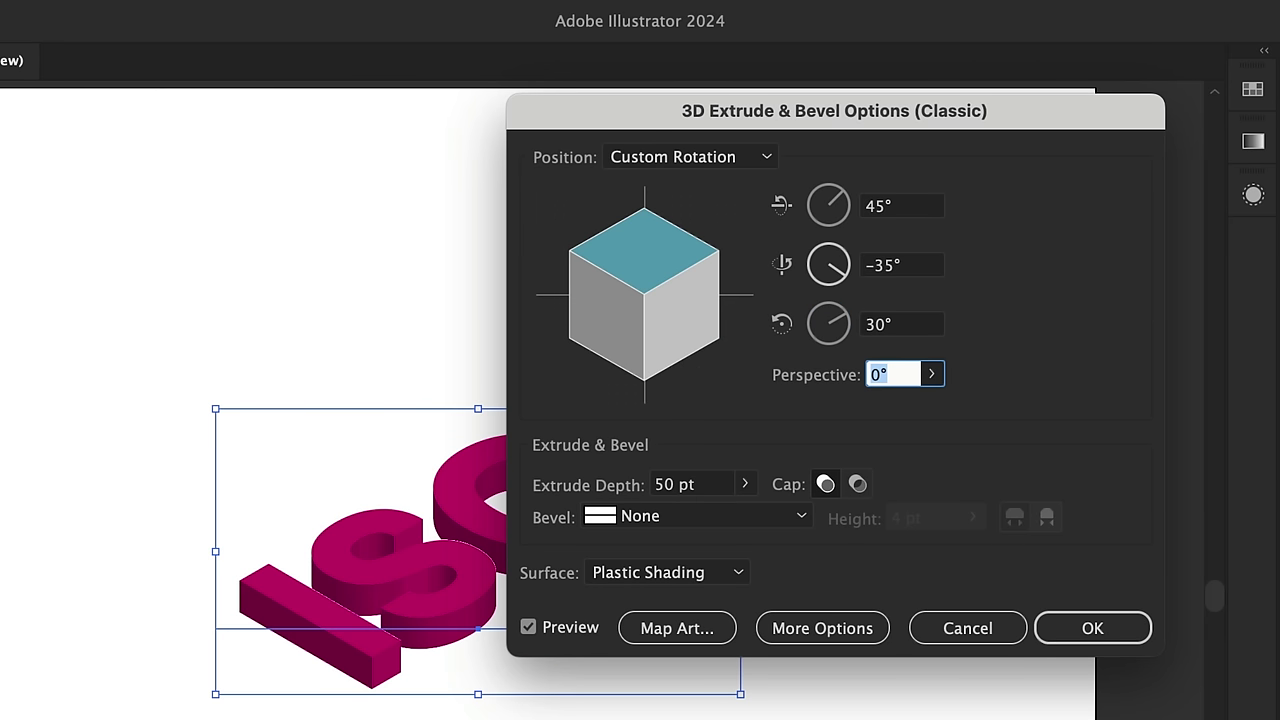
left_click(744, 484)
left_click_drag(652, 514, 646, 516)
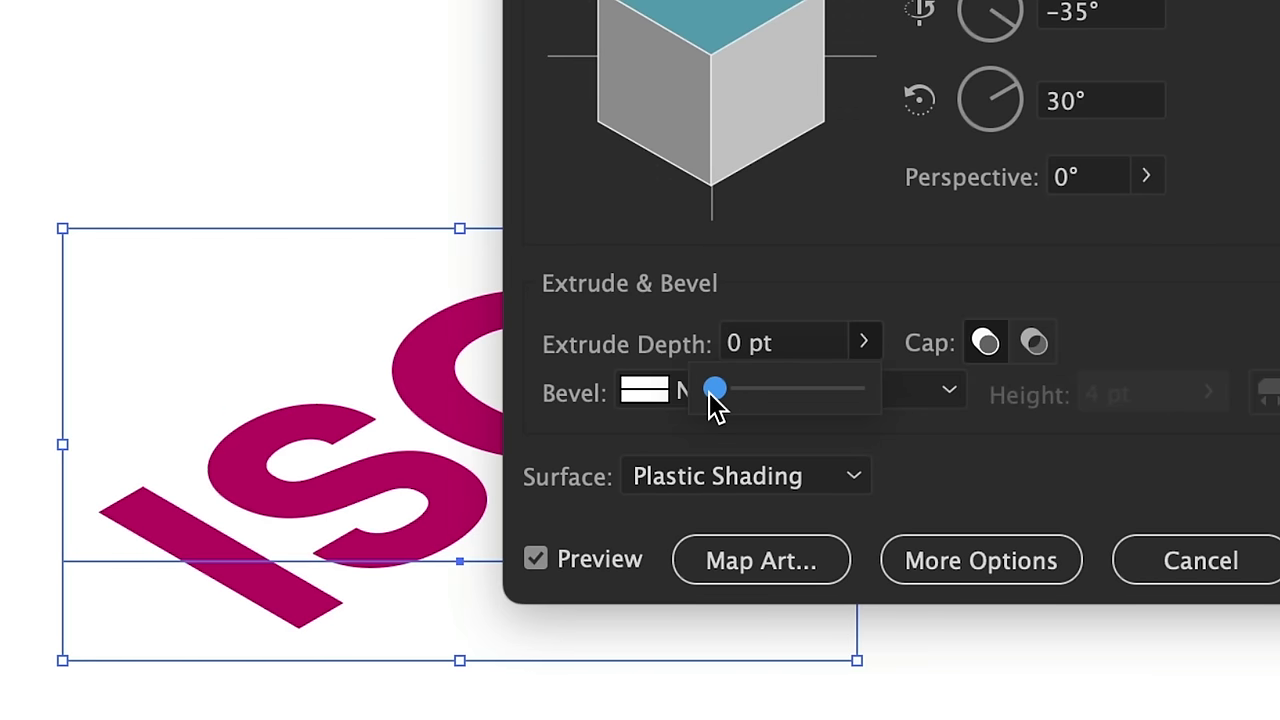
left_click(709, 487)
left_click(705, 563)
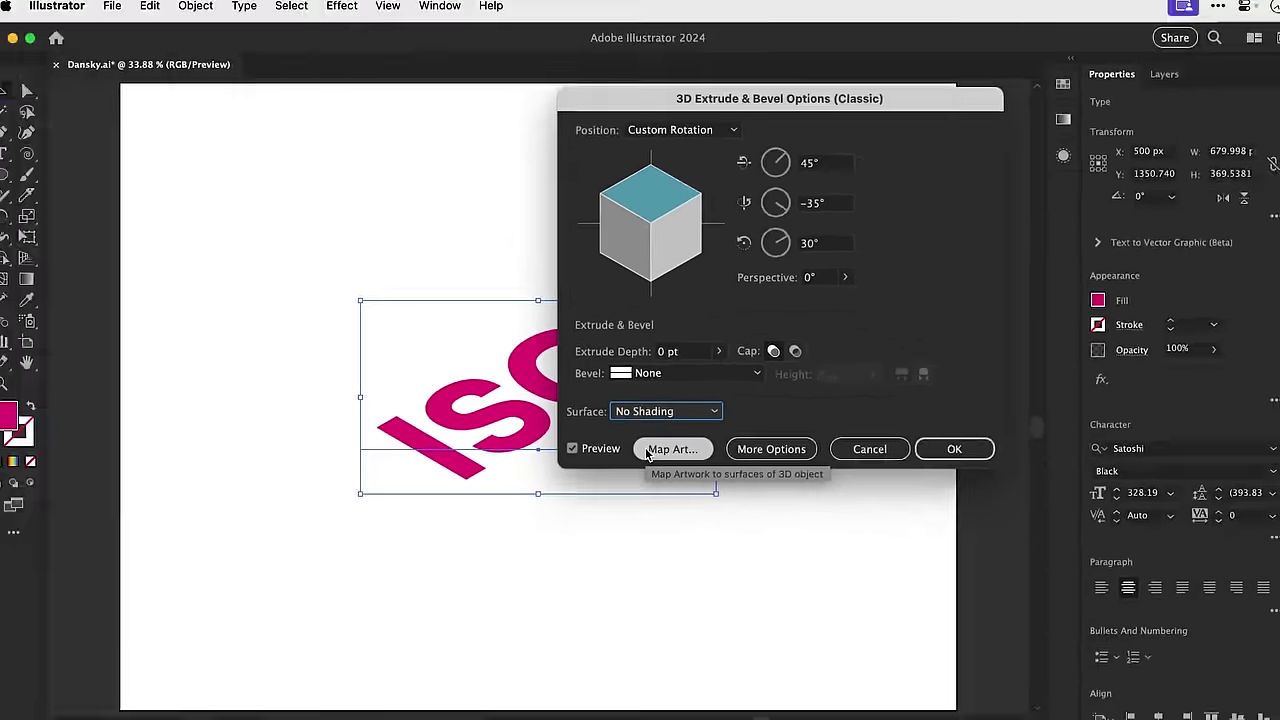
Apply the 3D effect, test it by retyping the text as EDITABLE, then undo back to ISO!
key("Return")
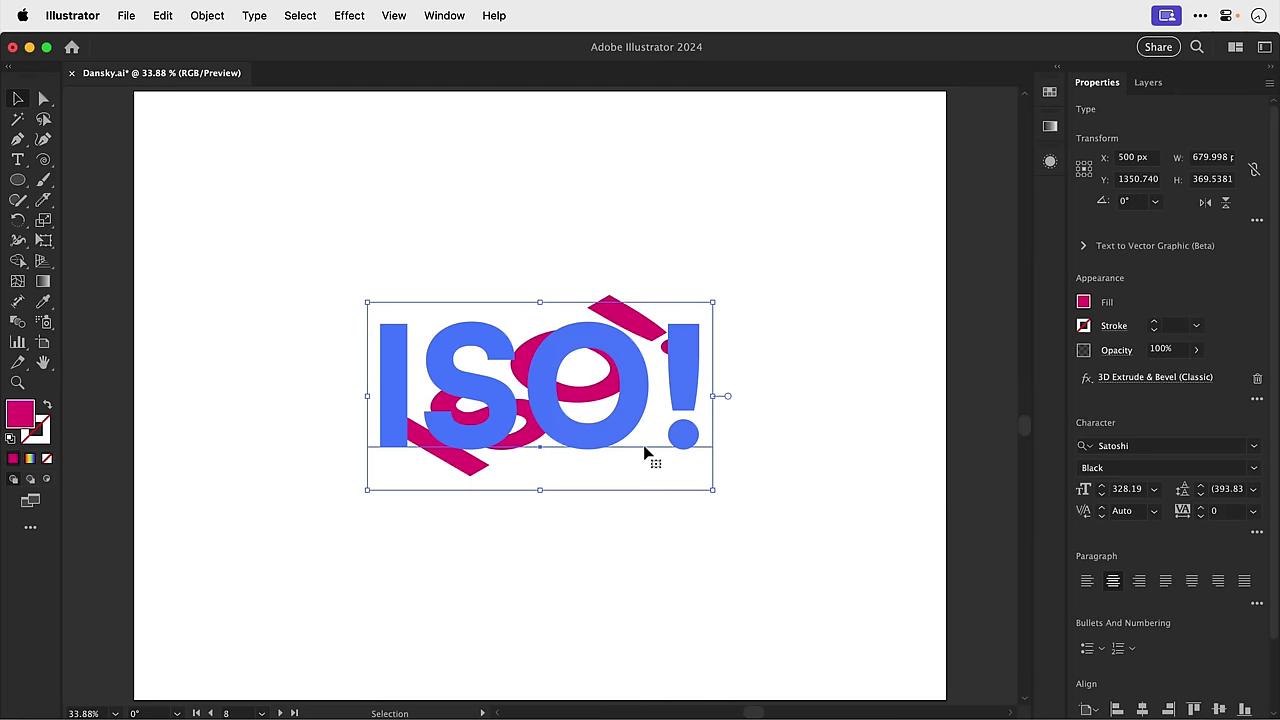
double_click(644, 448)
key("super+a")
type("E")
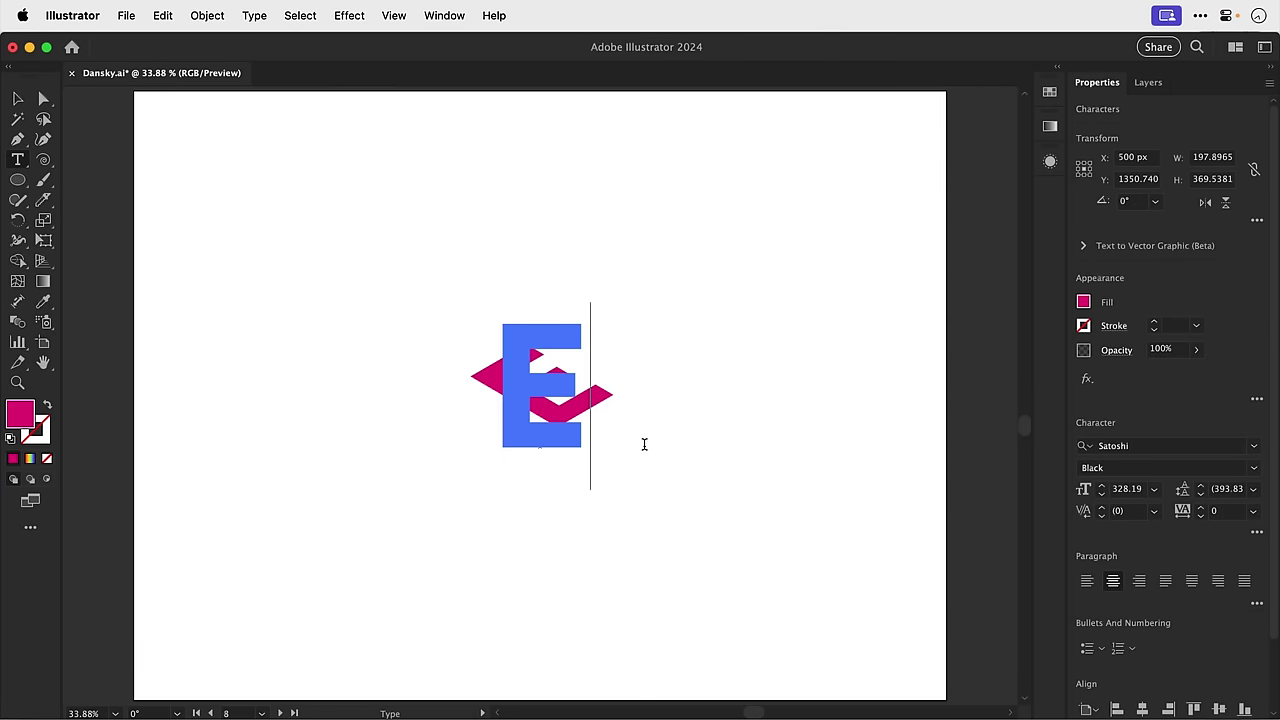
type("DITABLE")
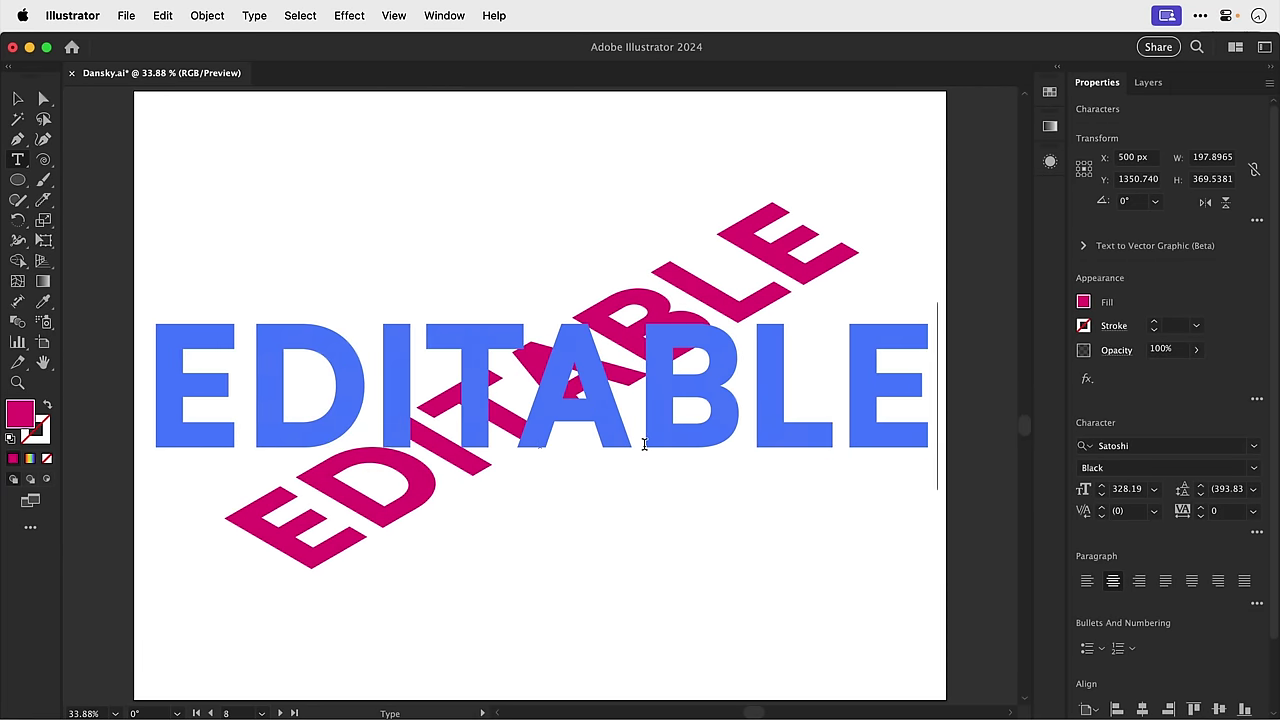
key("Escape")
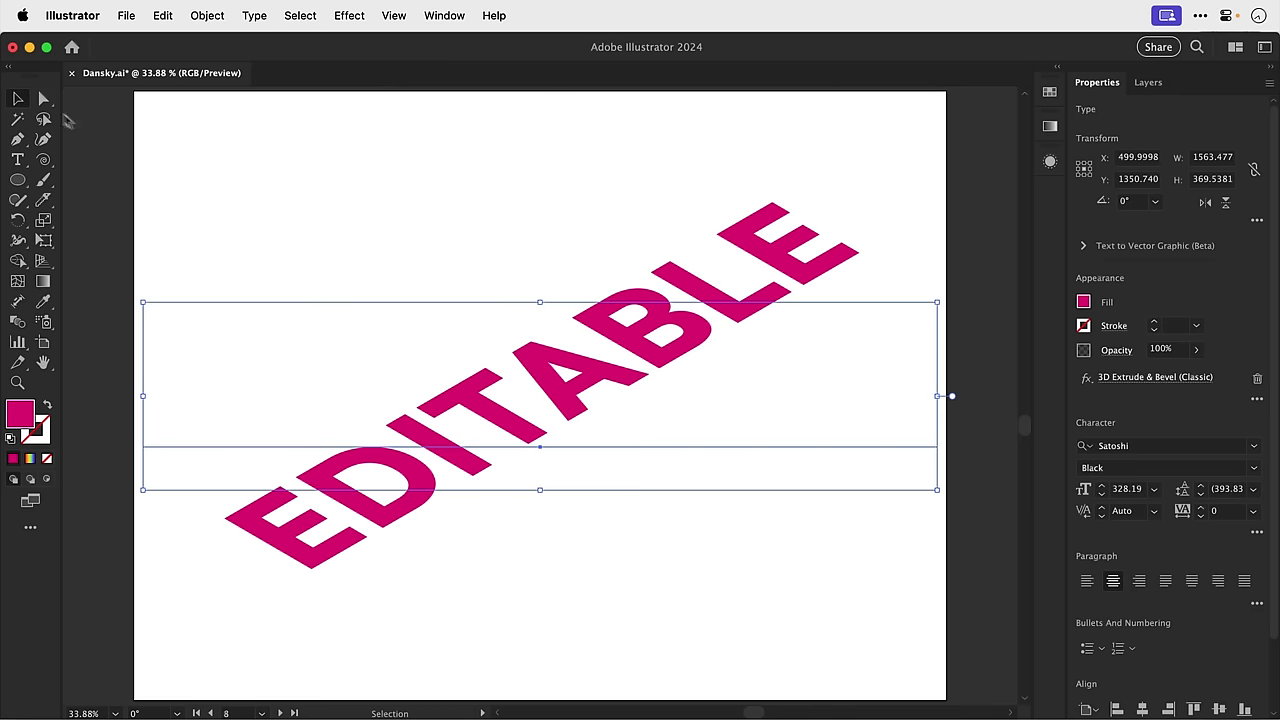
left_click(260, 225)
key("super+z")
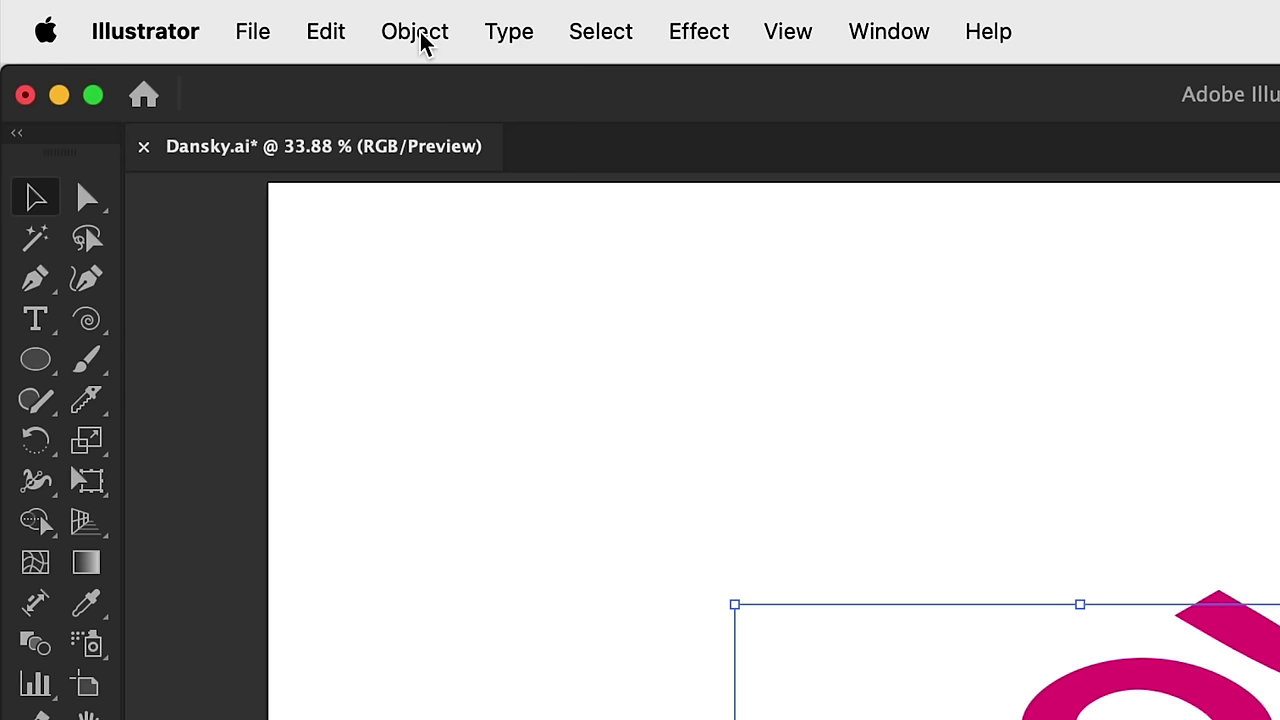
Expand the 3D appearance, place a copy of ISO! below, and colour the copy purple 7f017f.
left_click(209, 16)
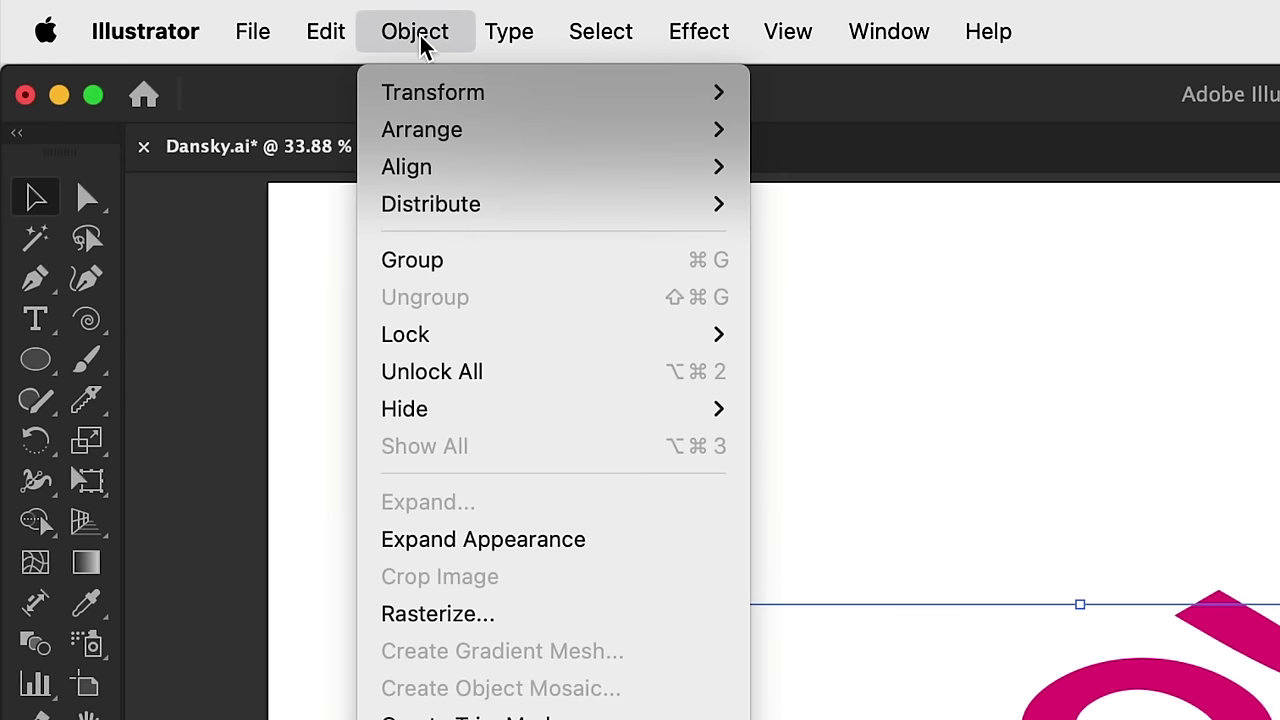
left_click(418, 539)
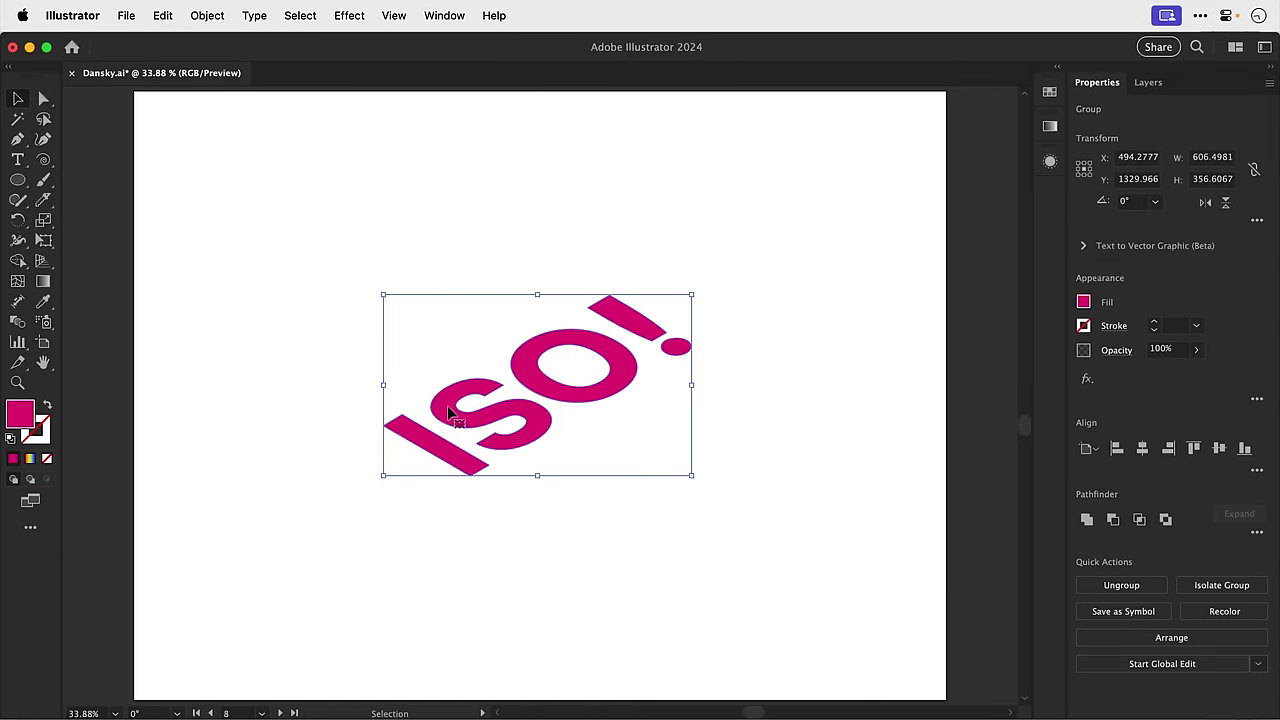
left_click_drag(449, 413, 450, 500)
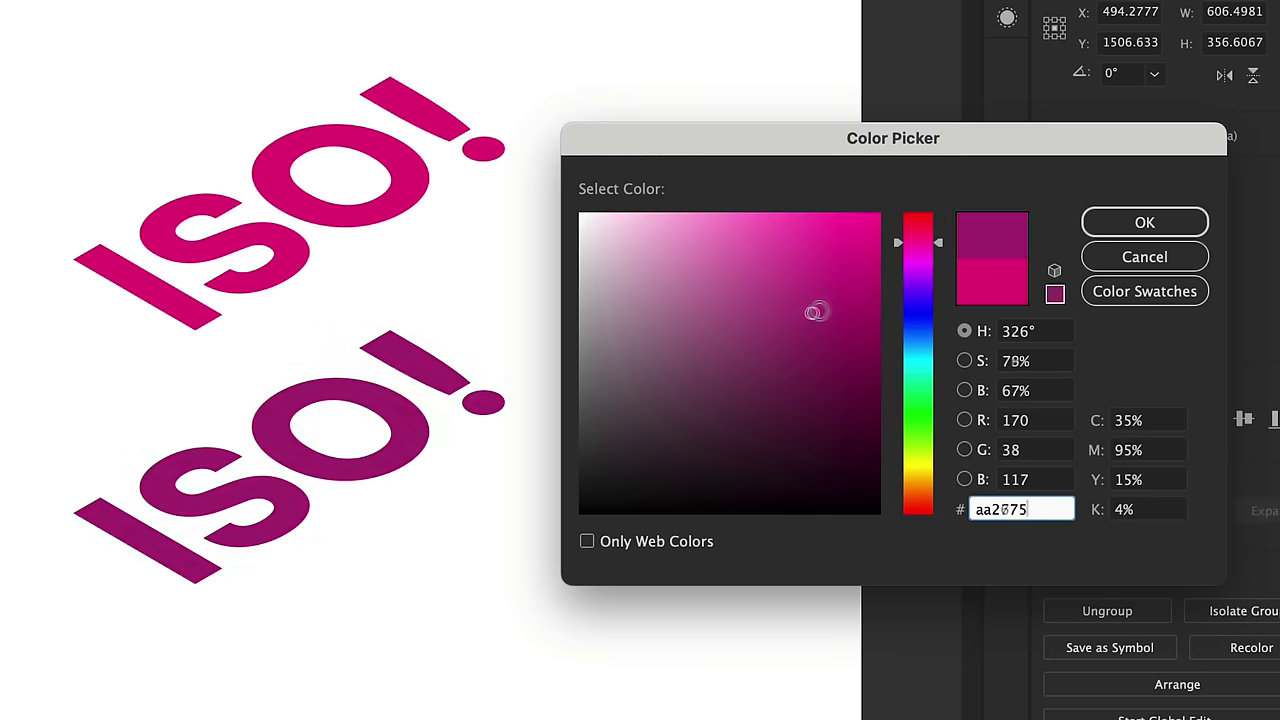
left_click_drag(814, 309, 877, 361)
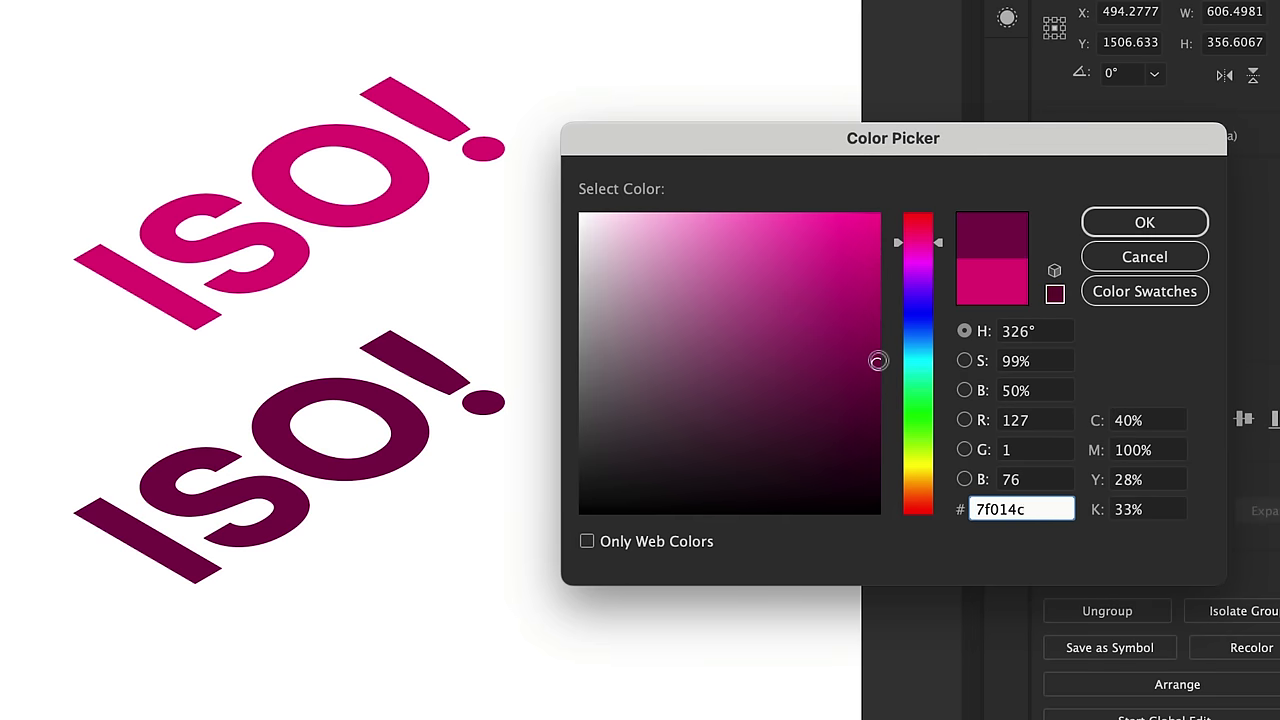
left_click(922, 264)
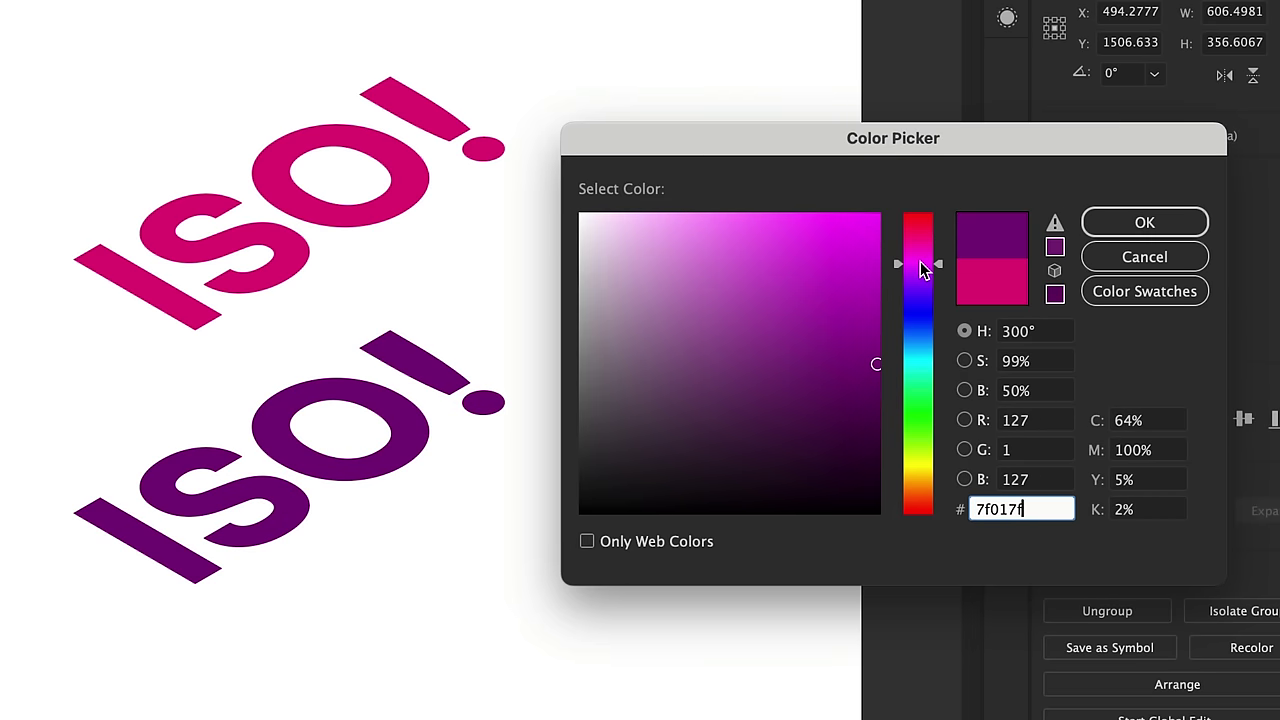
Confirm the purple fill and blend the two ISO! copies using Specified Steps 390.
key("Return")
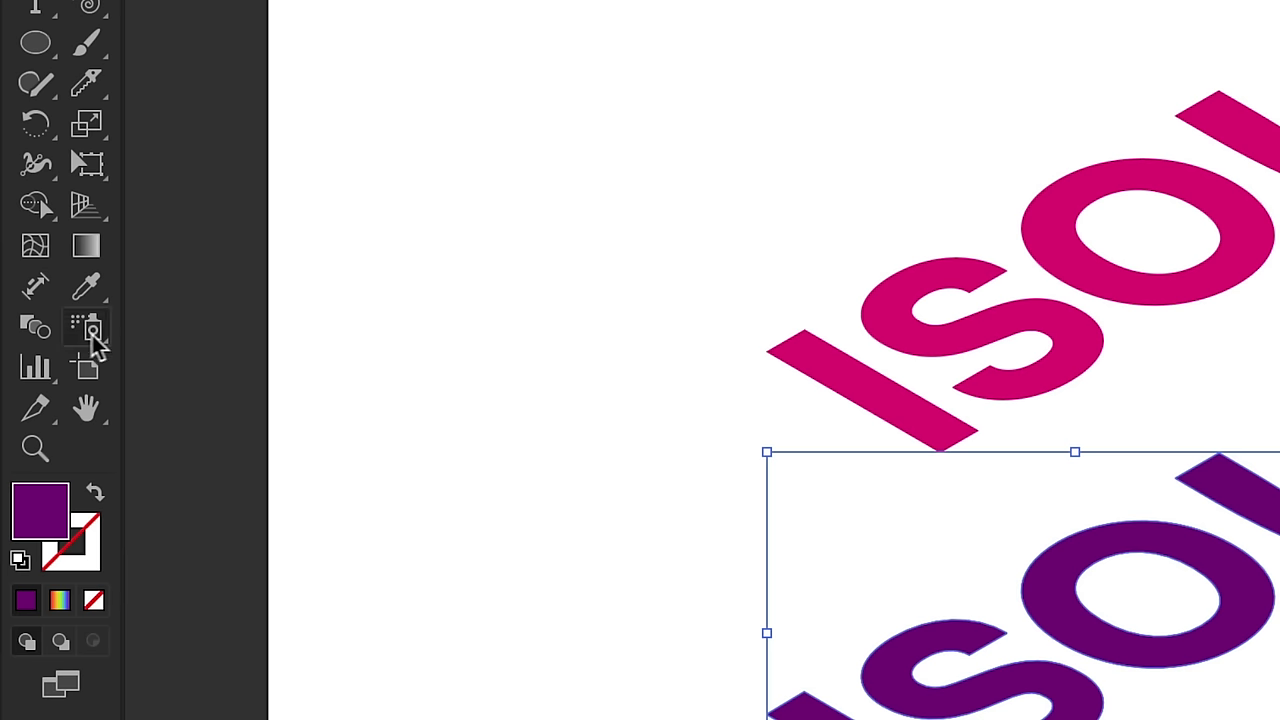
left_click(46, 333)
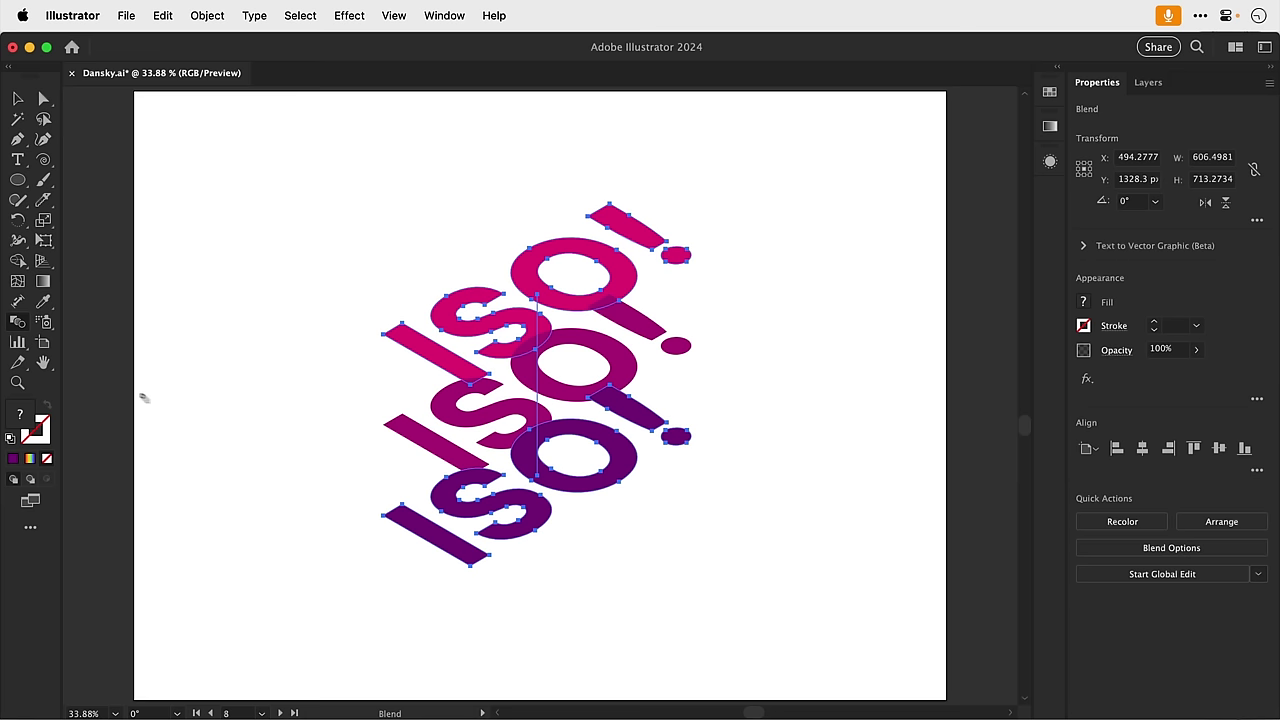
double_click(19, 323)
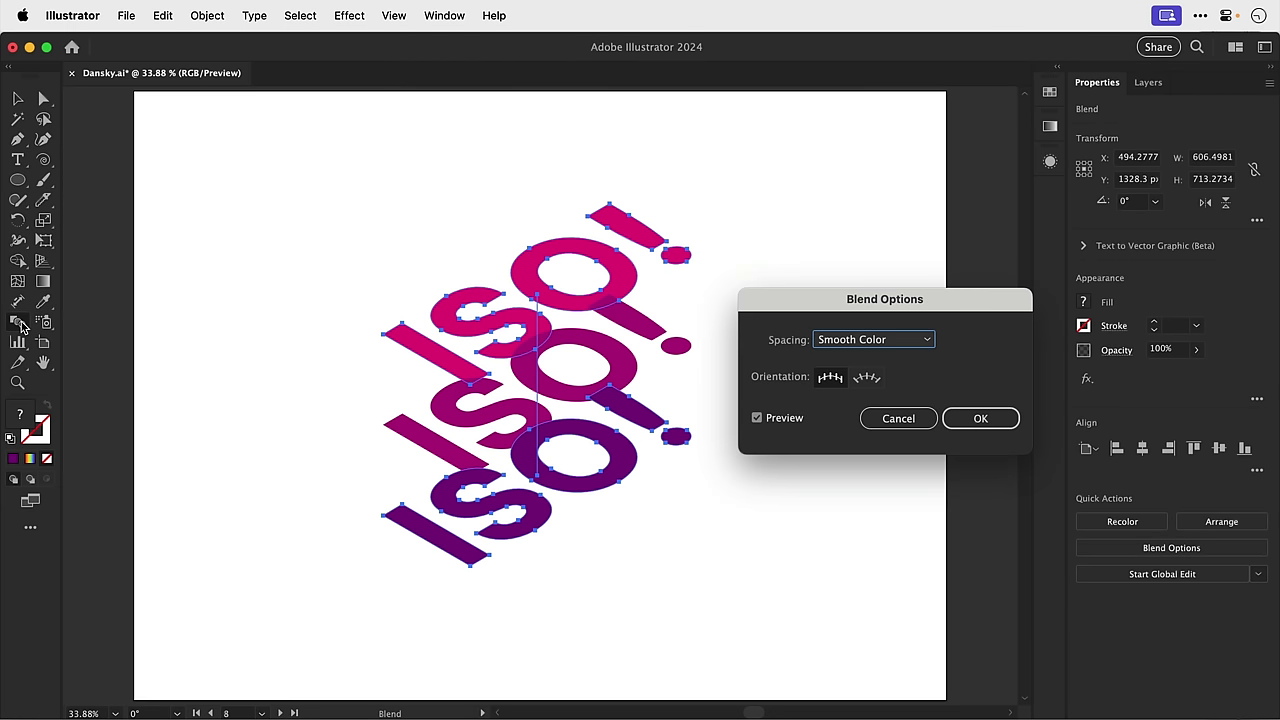
left_click(840, 341)
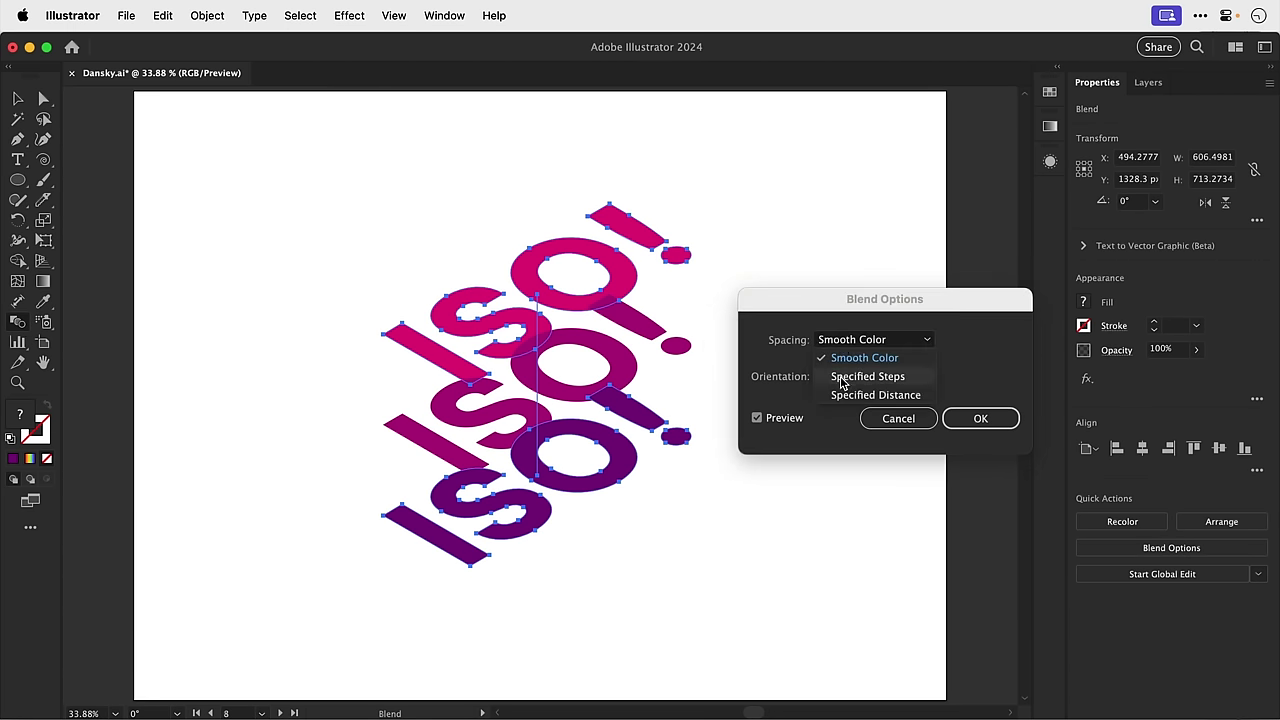
left_click(843, 377)
type("32")
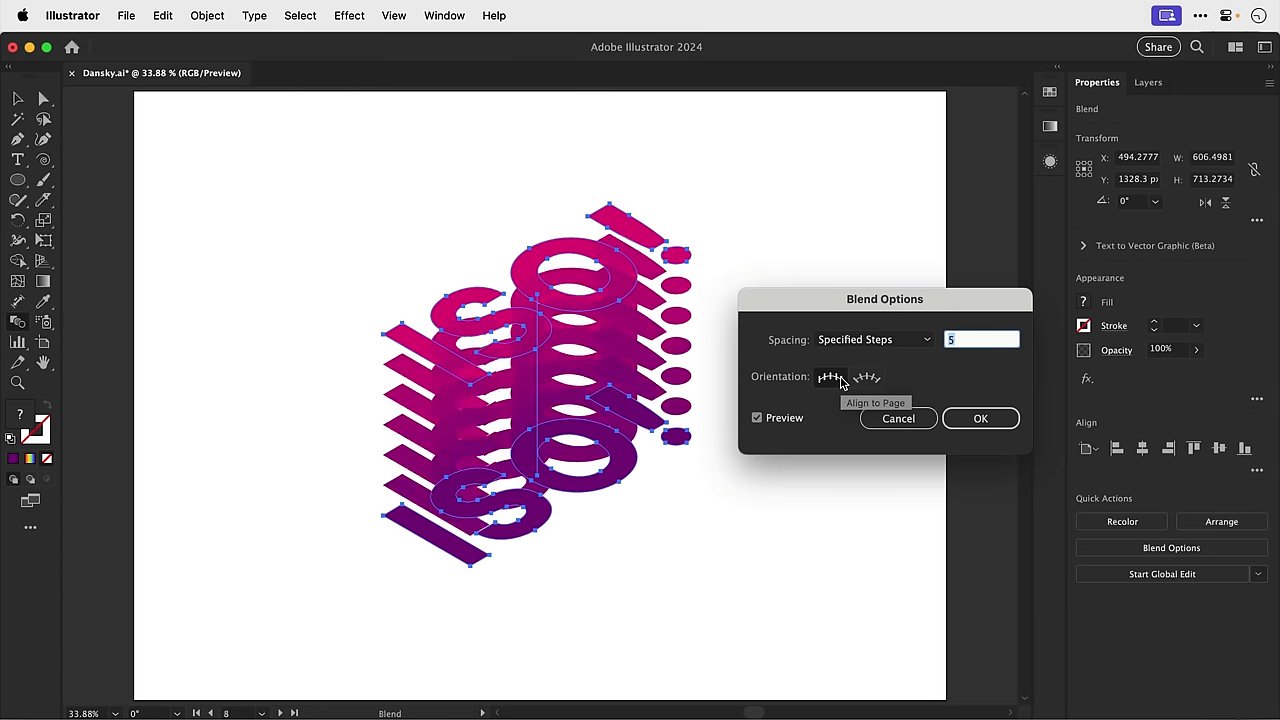
type("180")
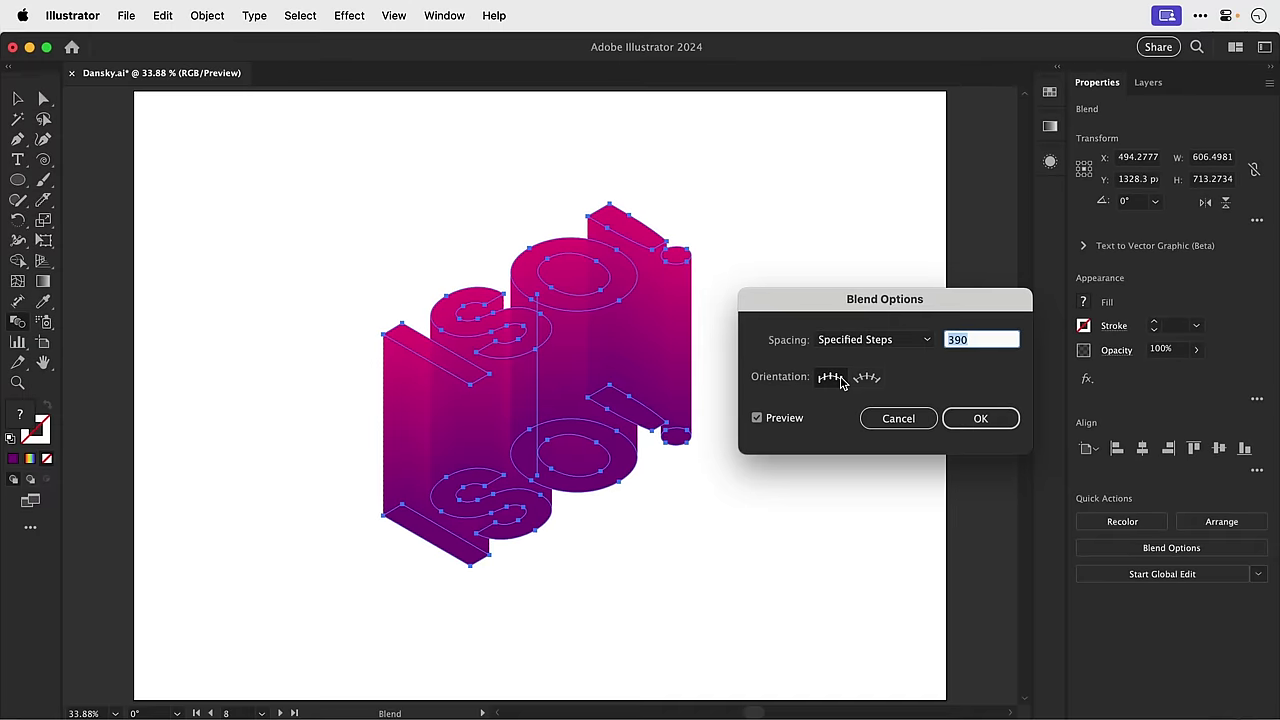
key("Return")
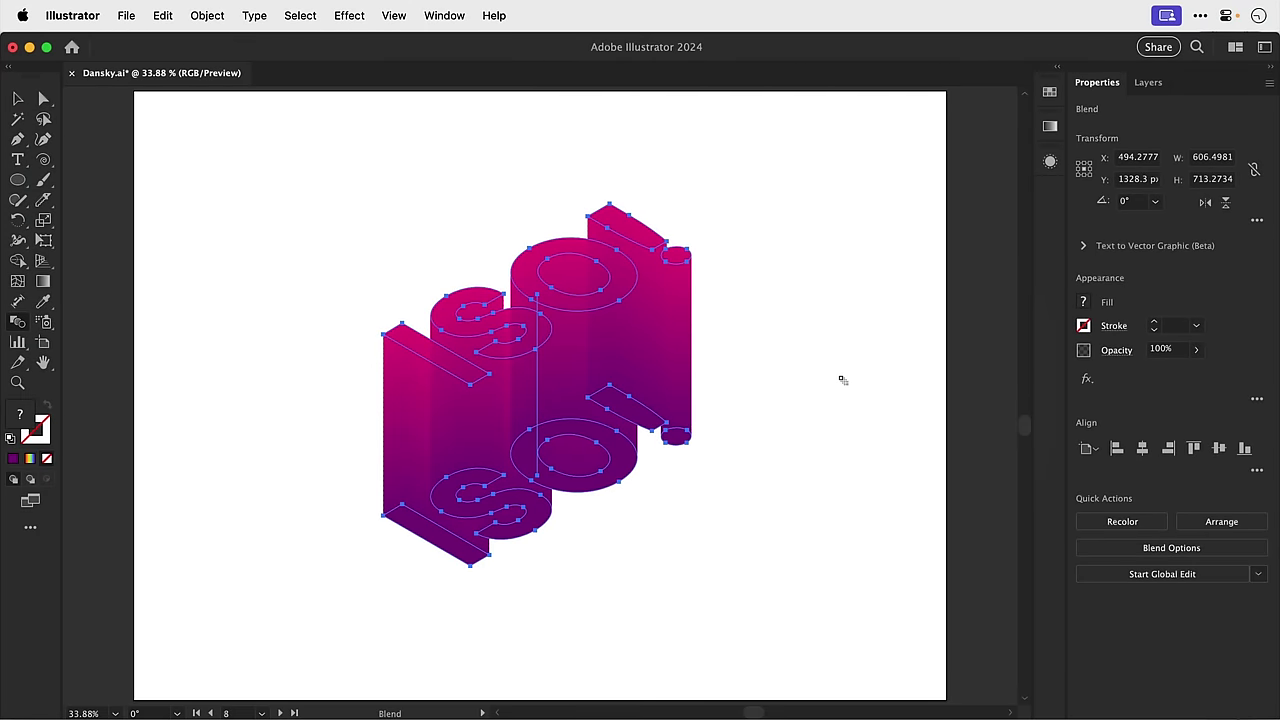
Inside the isolated blend, send the purple ISO! key shape to the back.
key("v")
left_click(843, 383)
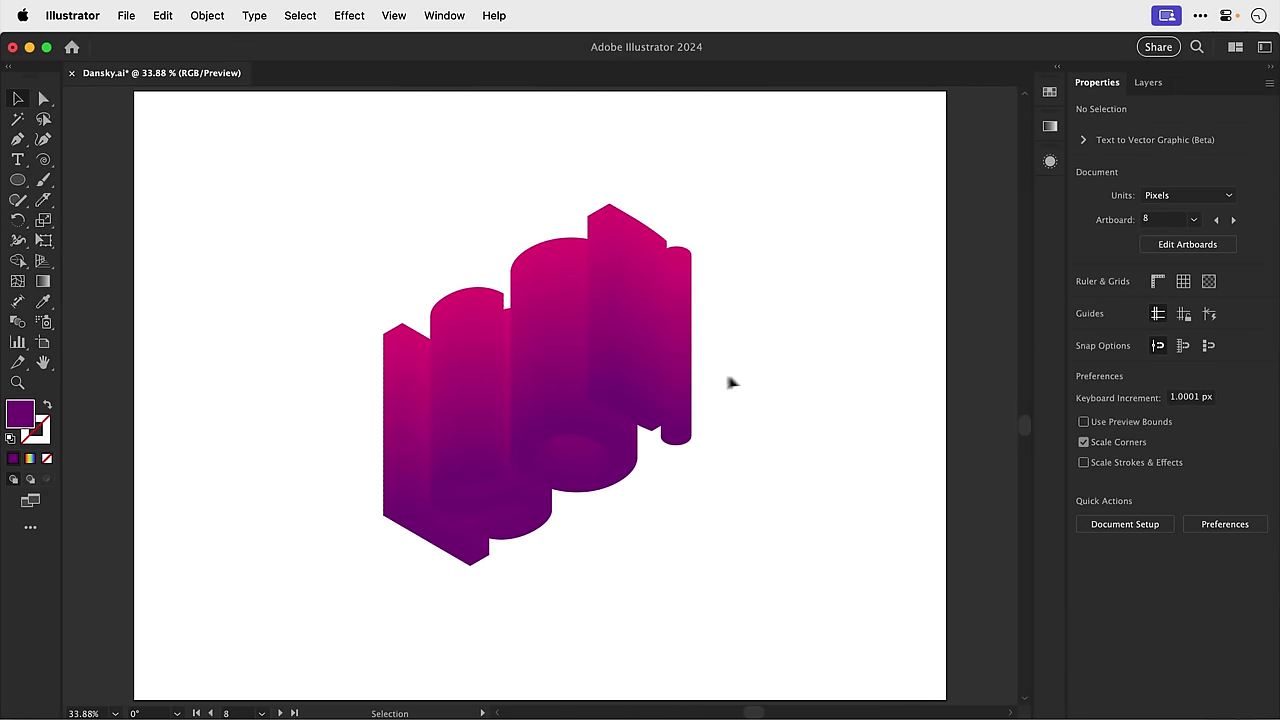
double_click(657, 376)
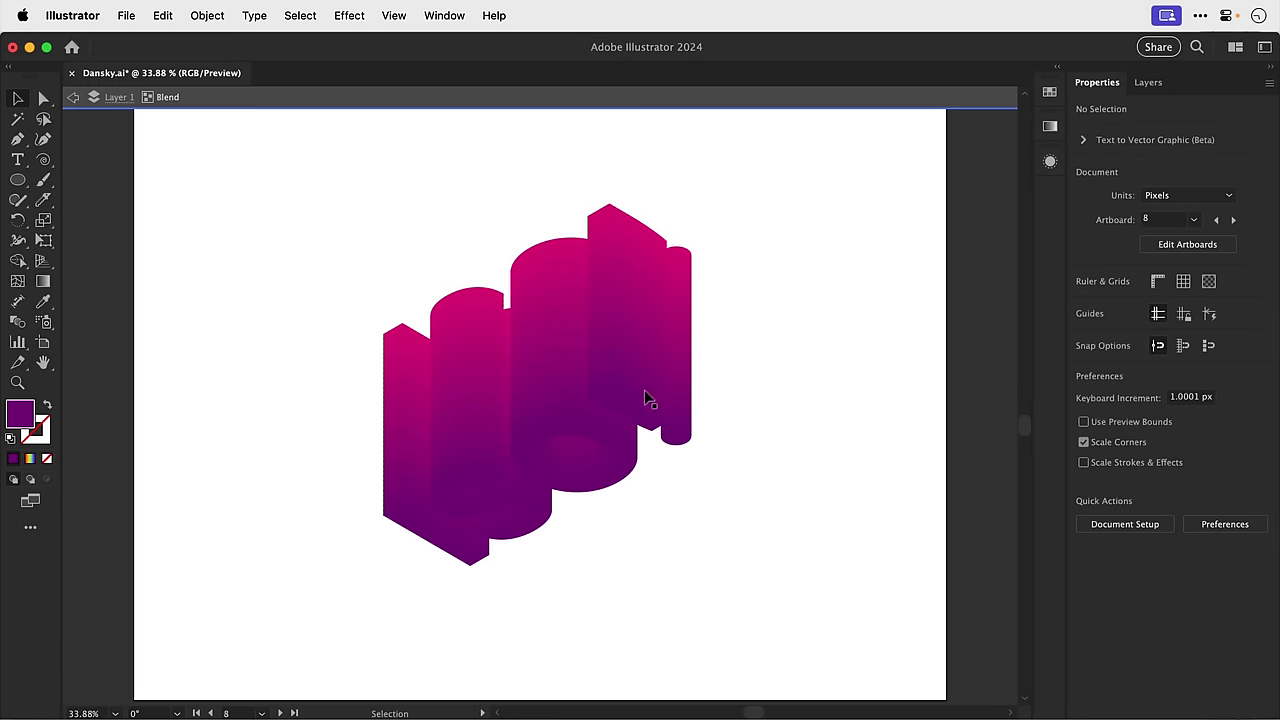
left_click(608, 442)
key("a")
key("super+shift+bracketleft")
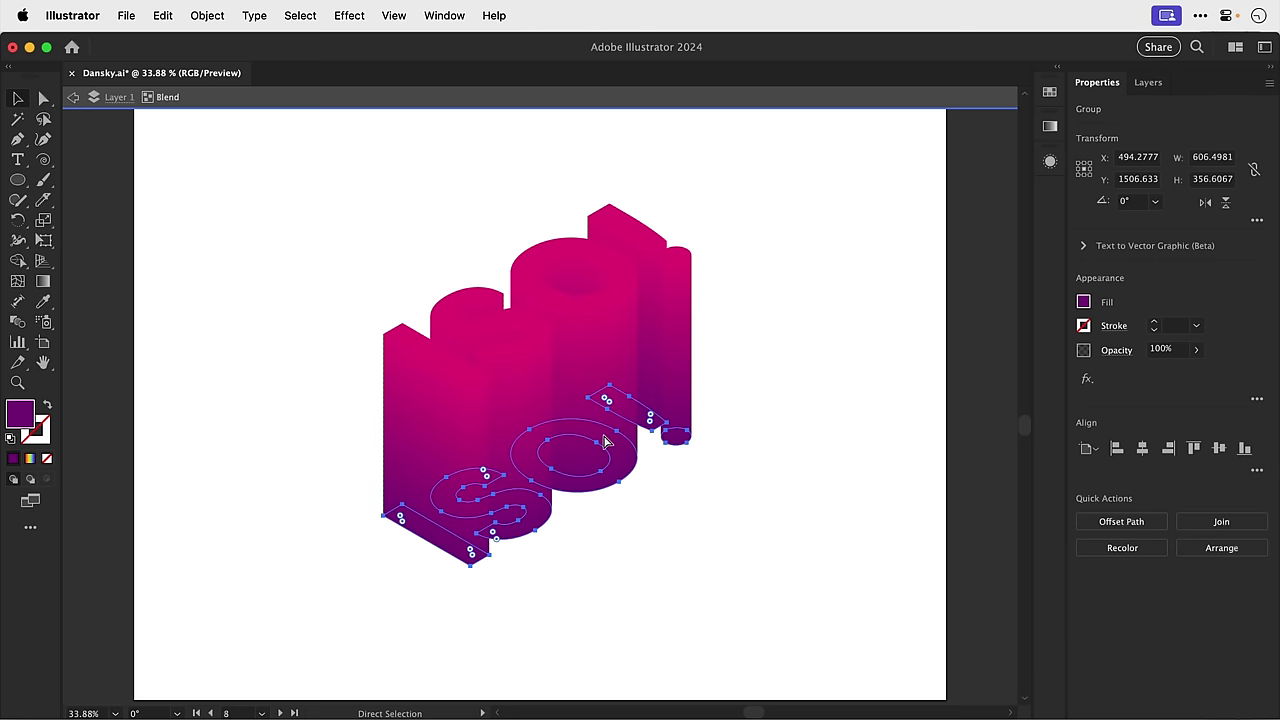
key("v")
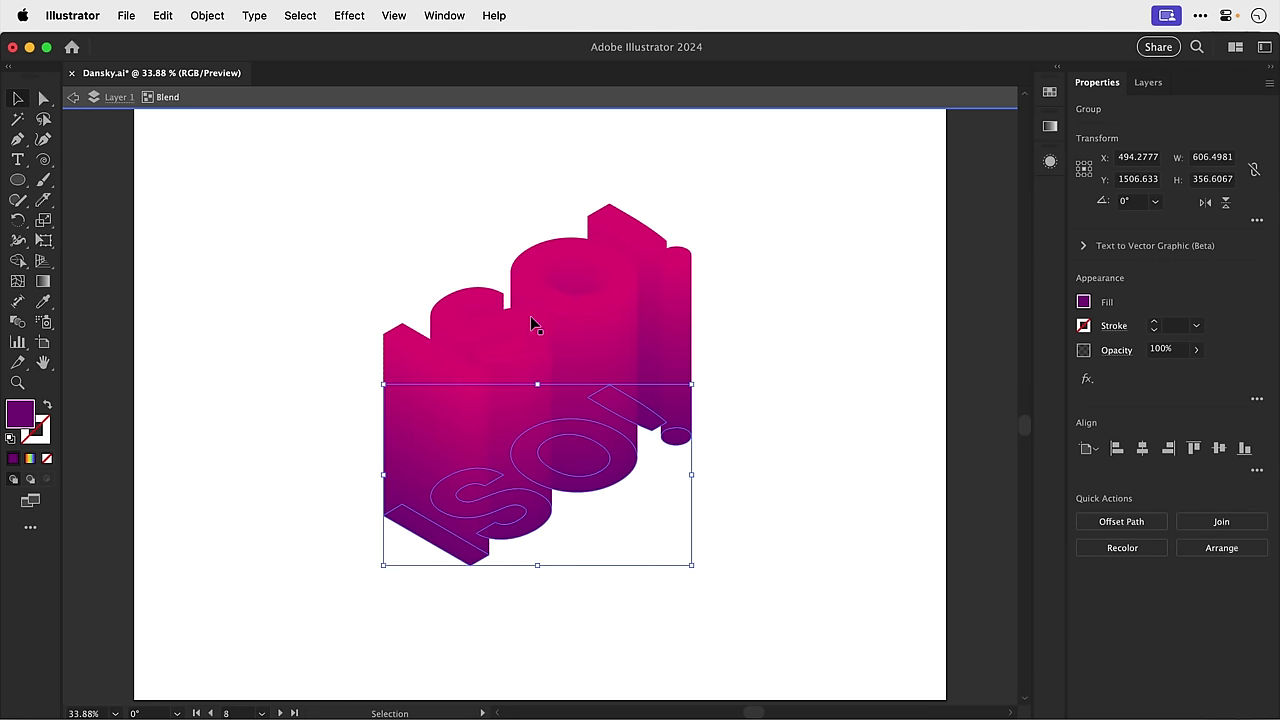
Copy the ISO! lettering, paste it in front, and fill it with lighter pink ff3eb1.
left_click(531, 321)
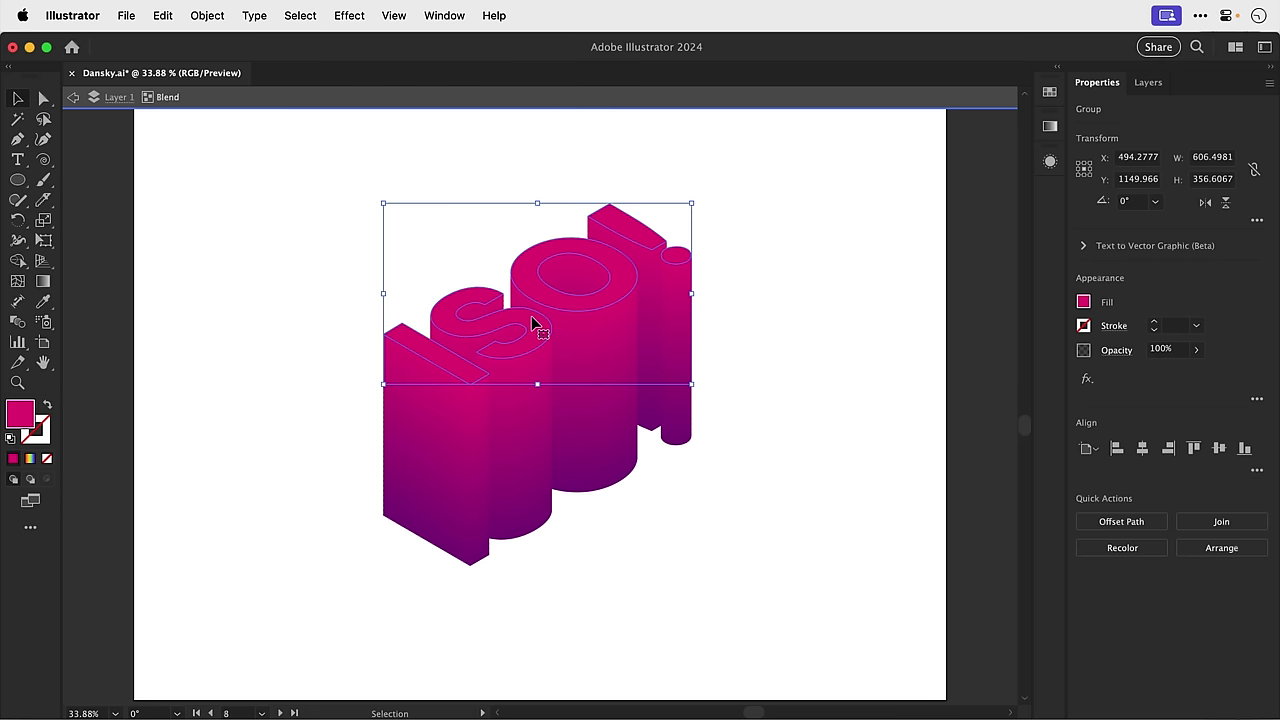
key("super+c")
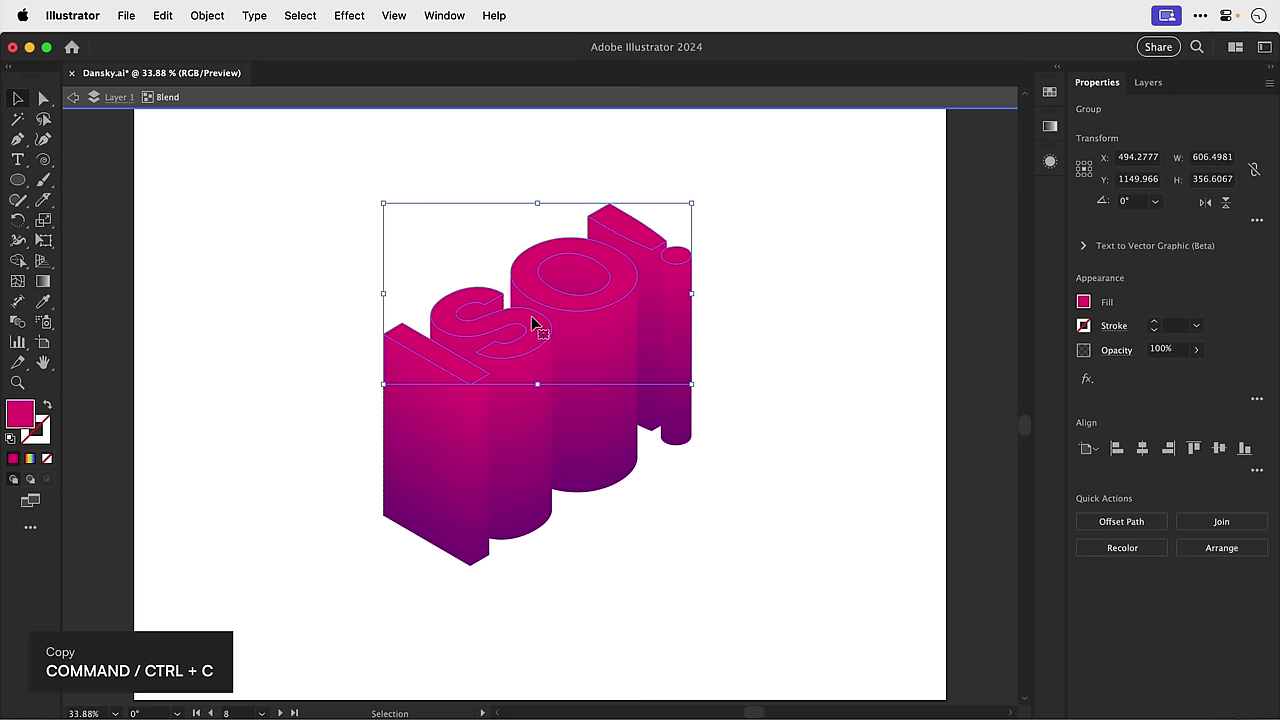
double_click(301, 318)
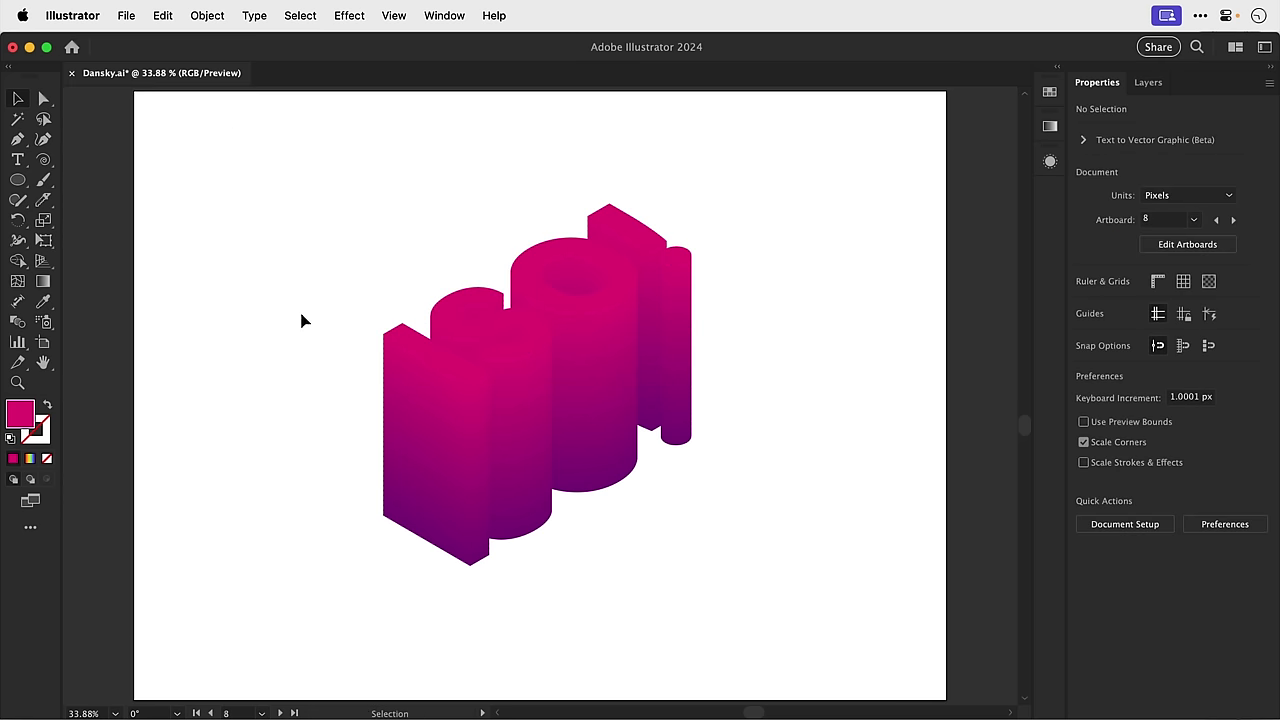
key("super+f")
double_click(20, 413)
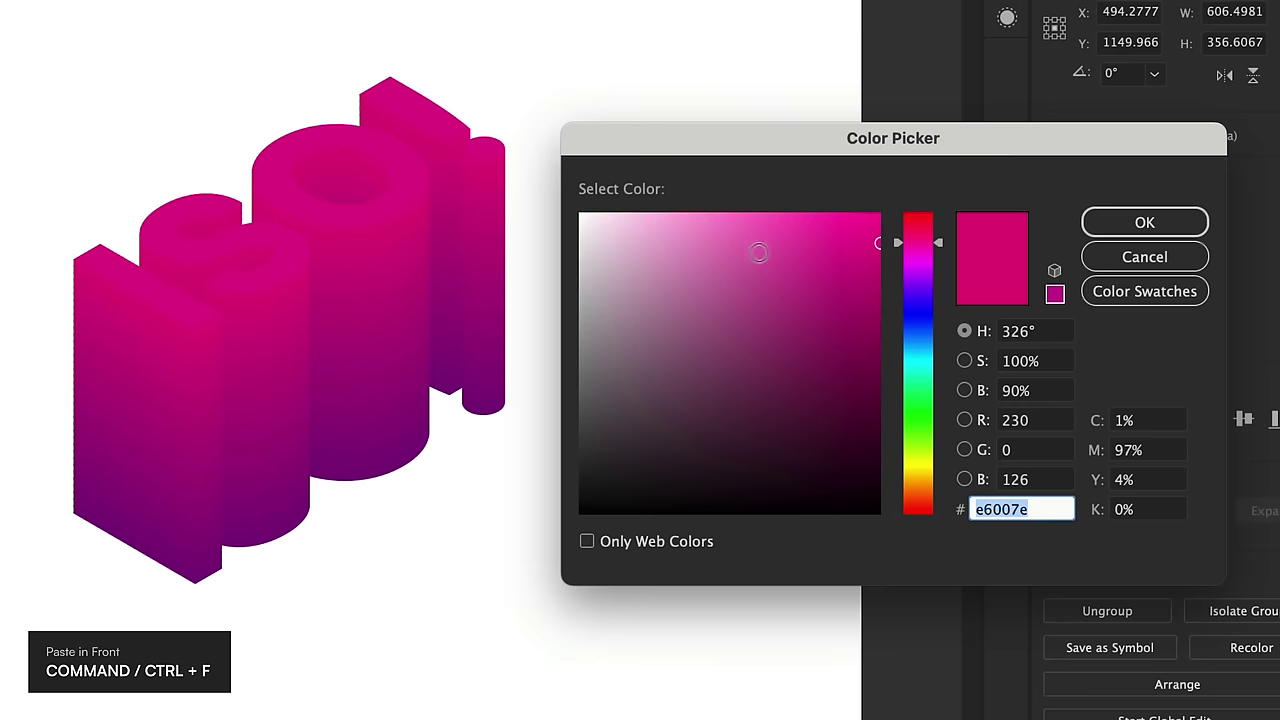
left_click_drag(959, 321, 915, 297)
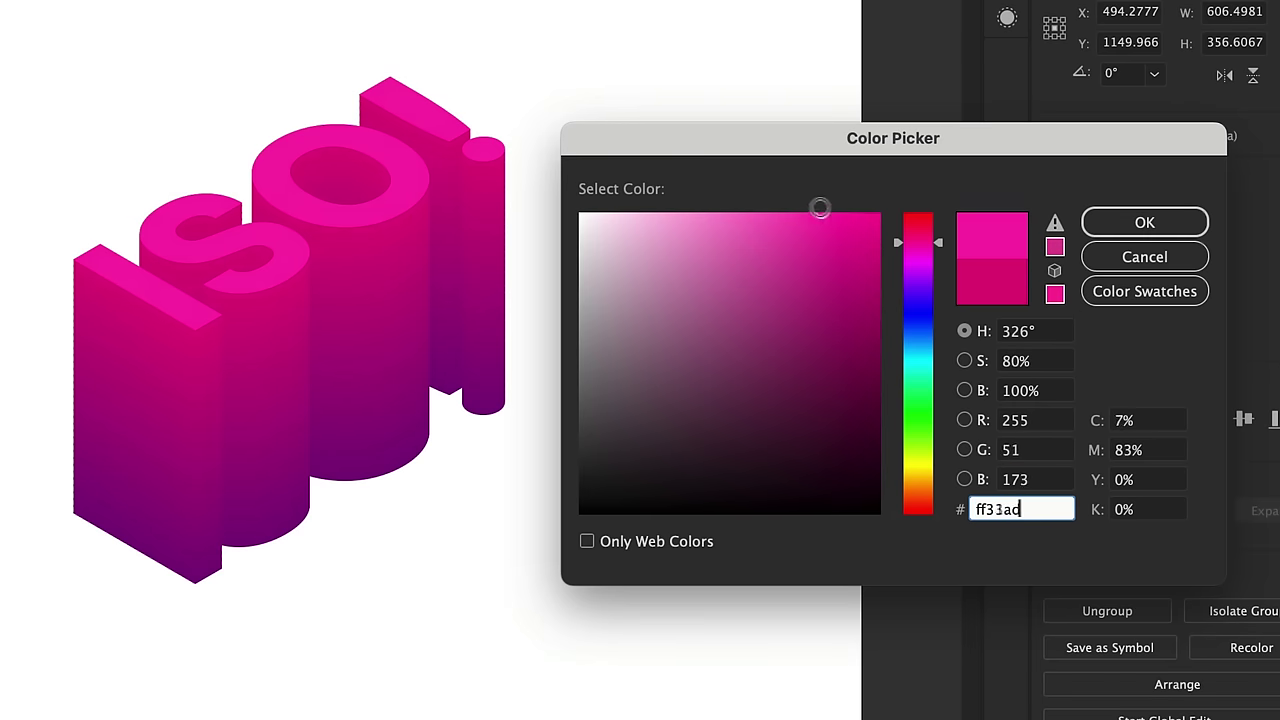
left_click_drag(819, 207, 808, 206)
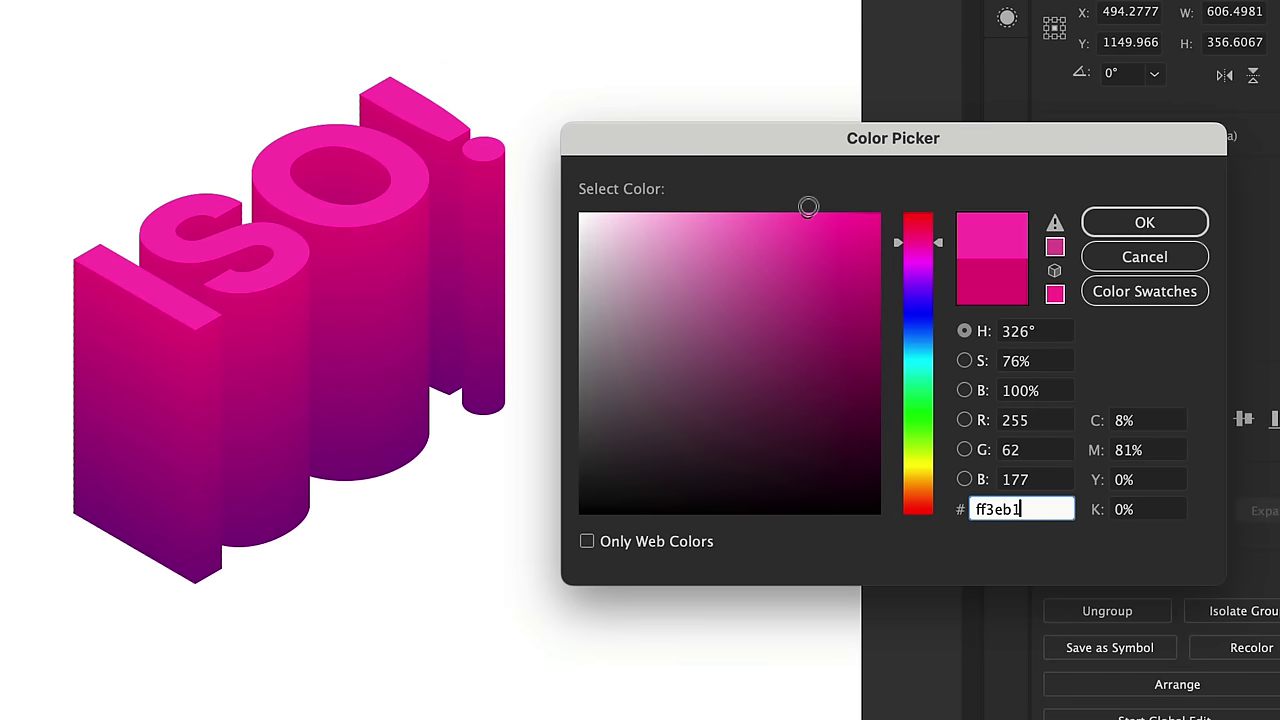
key("Return")
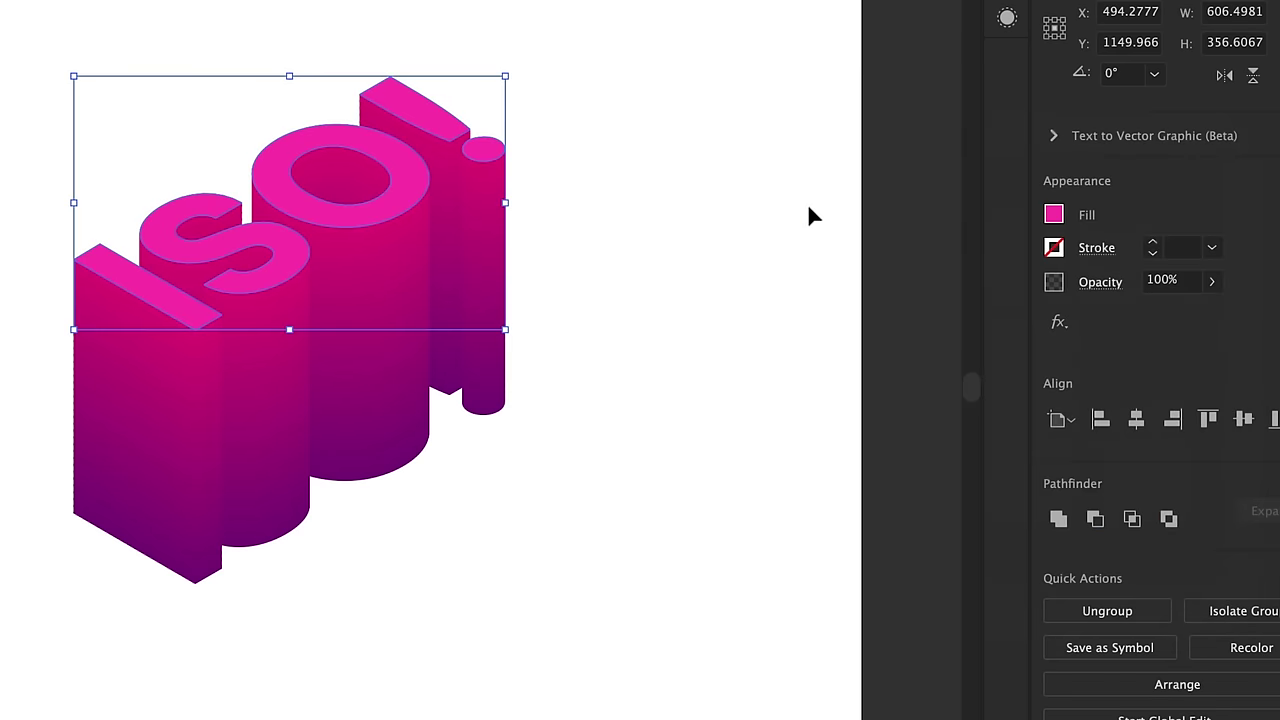
Drag the blend's purple end shape upward to shorten the extrusion.
left_click(557, 323)
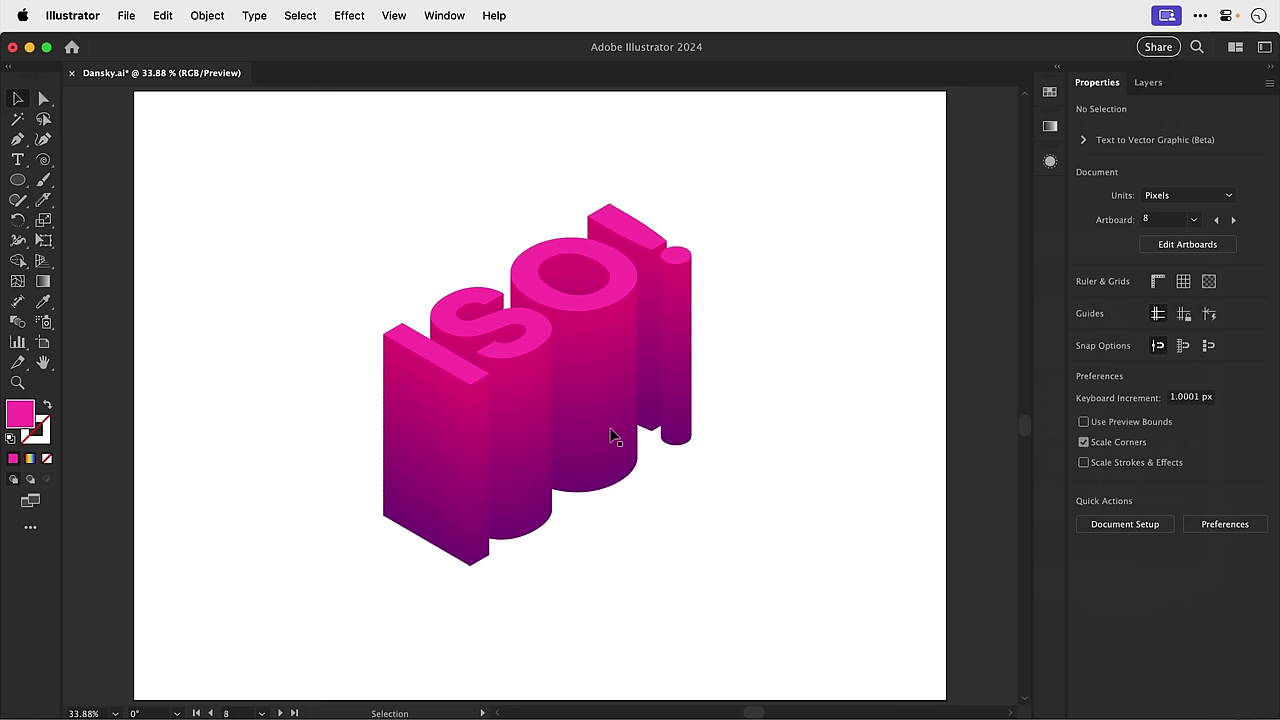
double_click(614, 437)
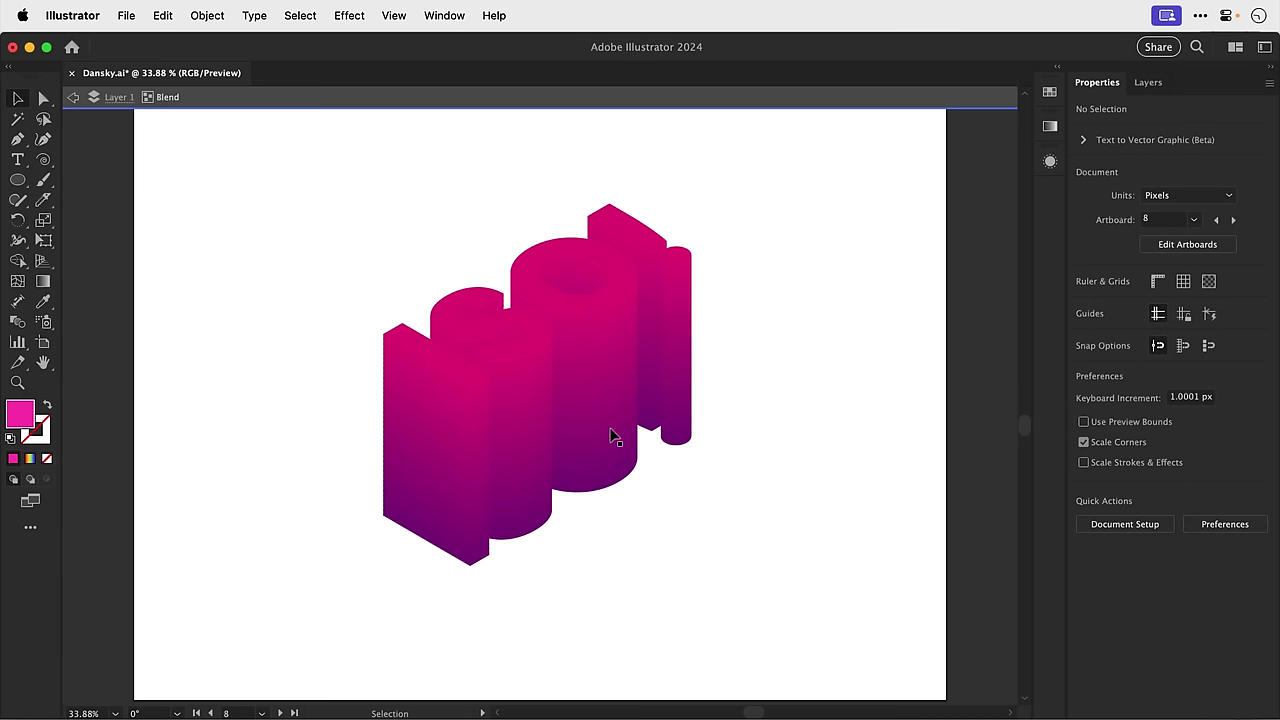
left_click(611, 434)
left_click_drag(609, 434, 610, 373)
Select the rainbow circle and show its 3 pt stroke's seven-stop gradient in the Gradient panel.
double_click(788, 535)
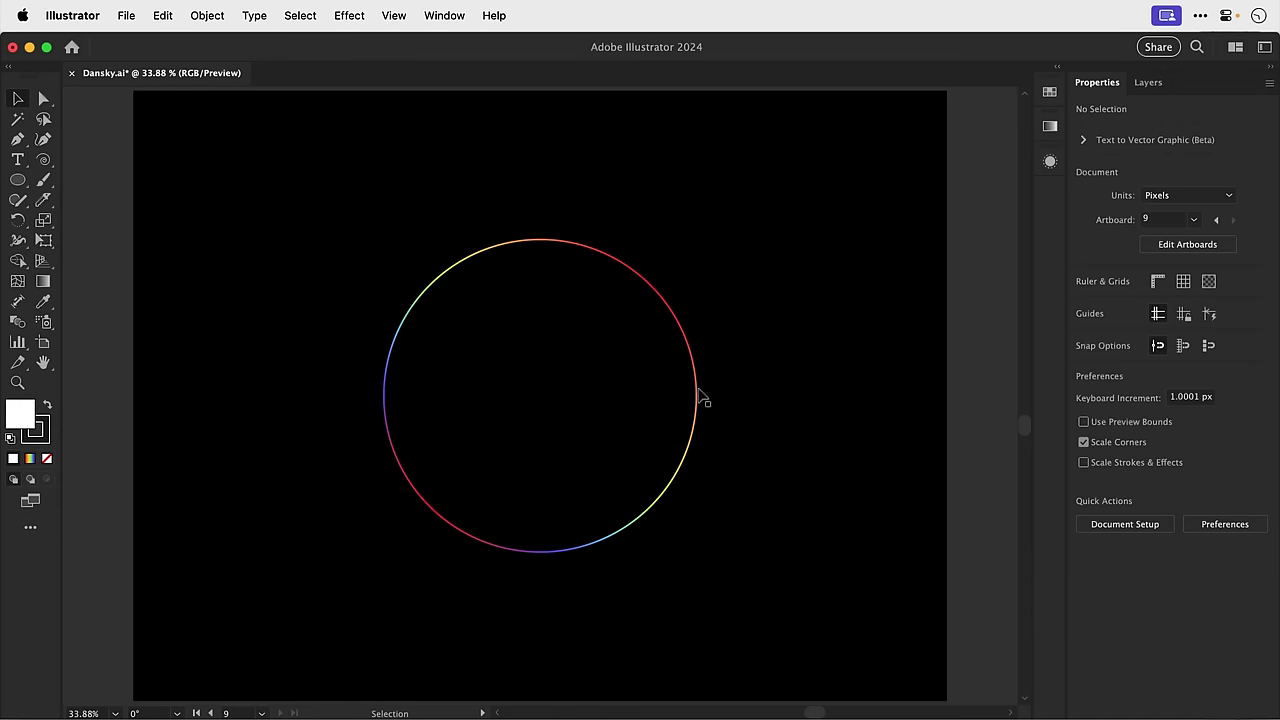
left_click(703, 400)
left_click(48, 433)
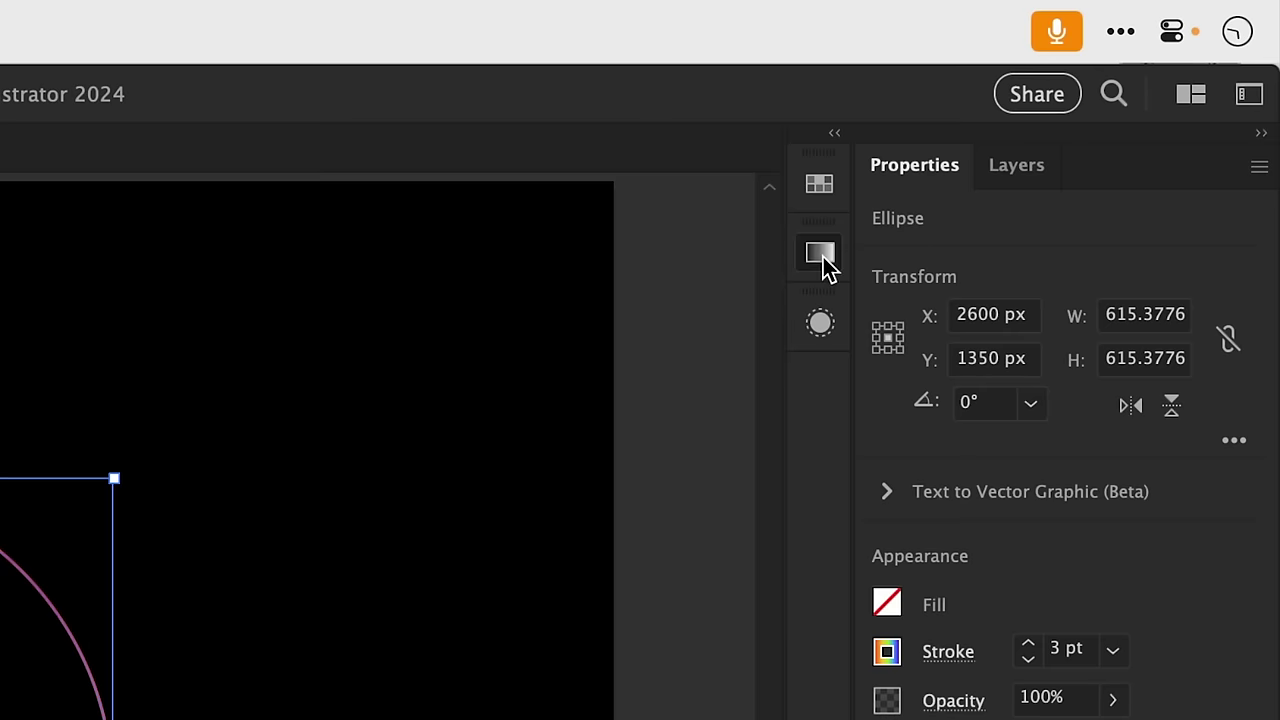
left_click(822, 262)
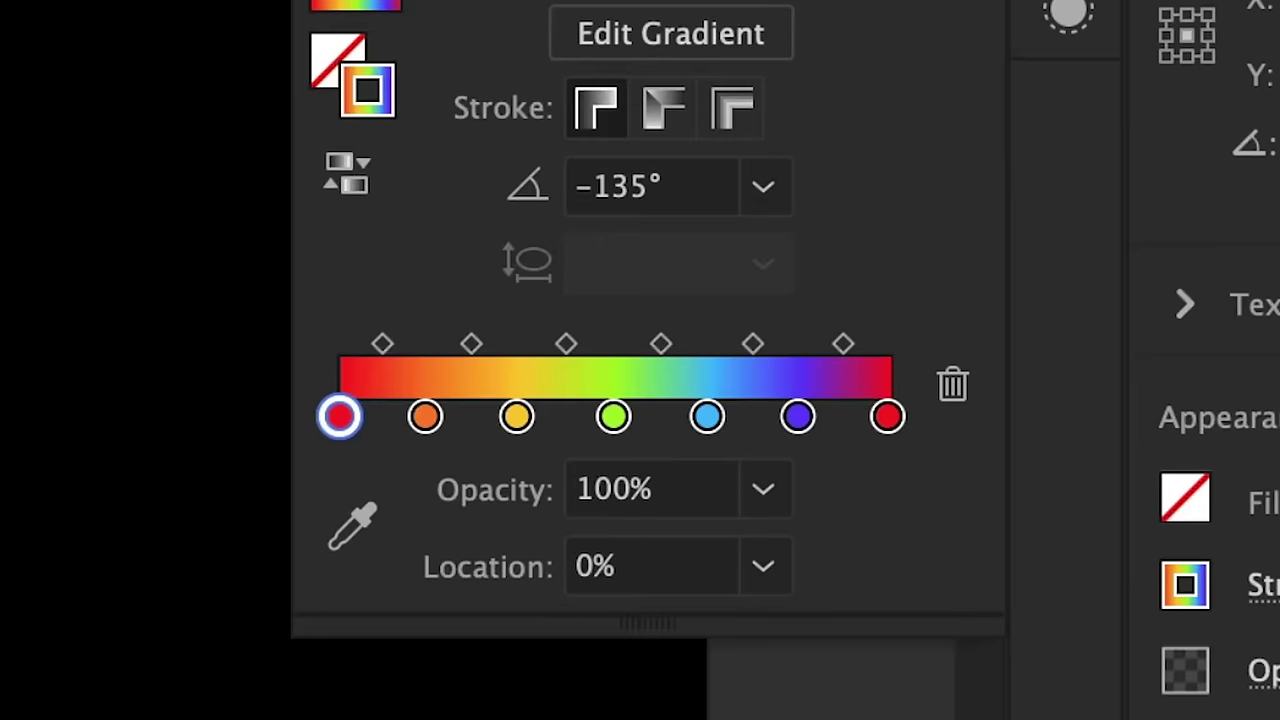
Move the rainbow circle left, duplicate it, and lighten the arc to near white.
left_click_drag(640, 314, 477, 320)
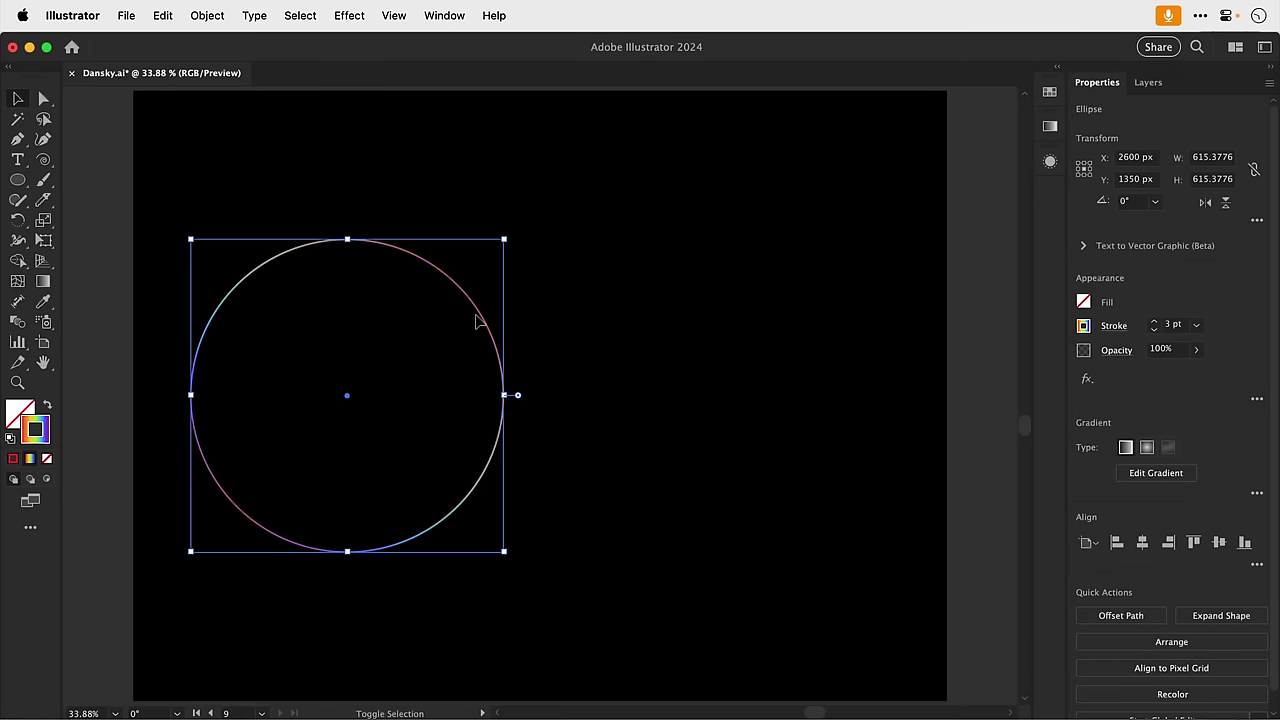
key("ctrl+d")
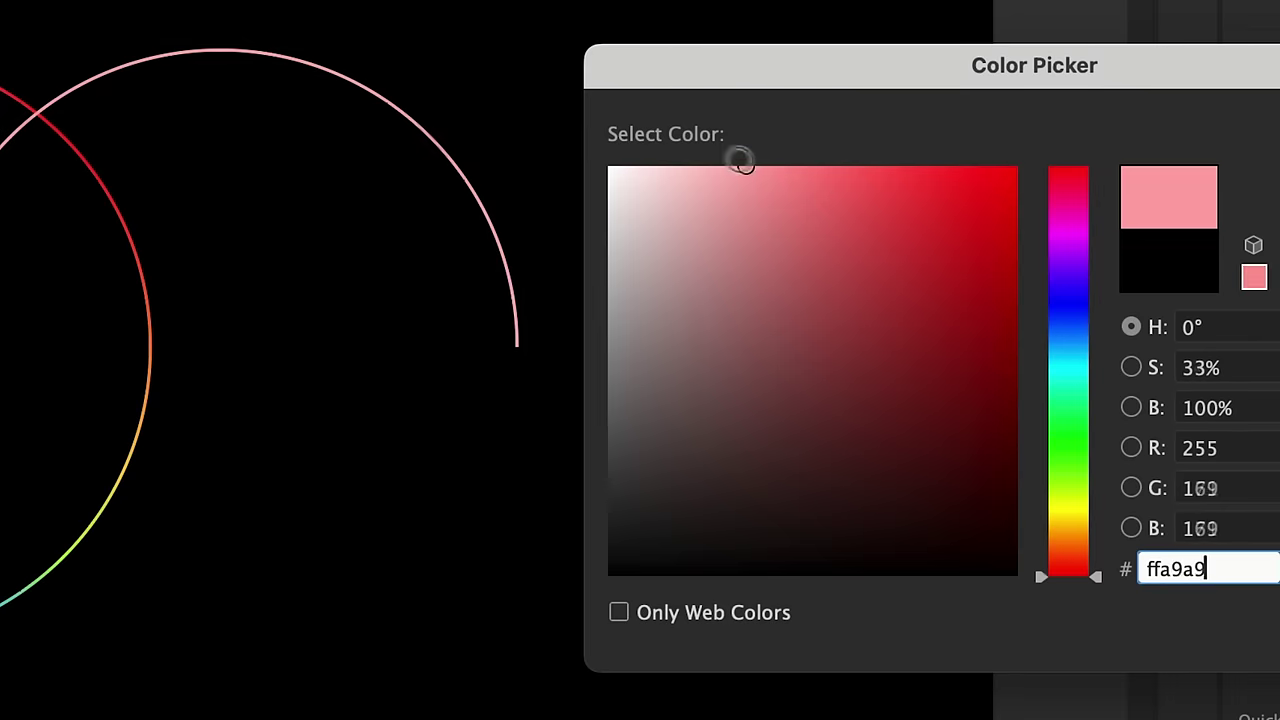
left_click_drag(740, 157, 697, 151)
key("Return")
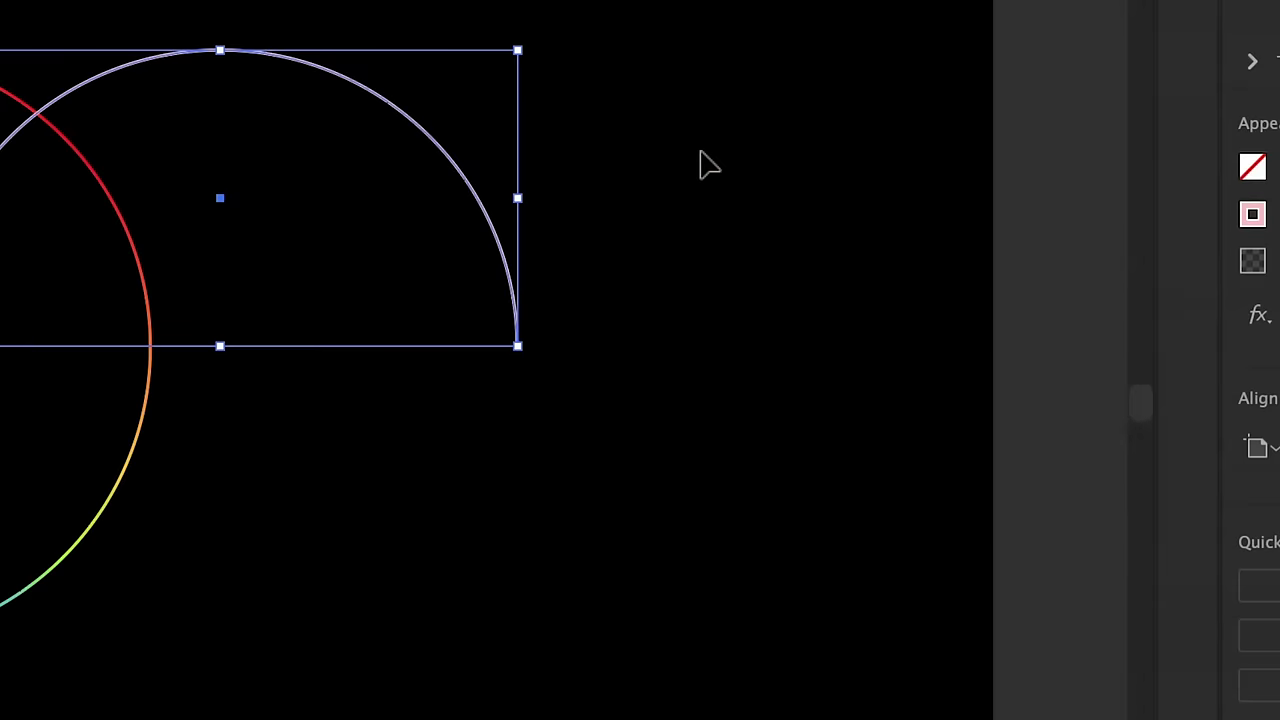
Alt-drag a copy of the circle to the right and blend all three shapes.
left_click(278, 372)
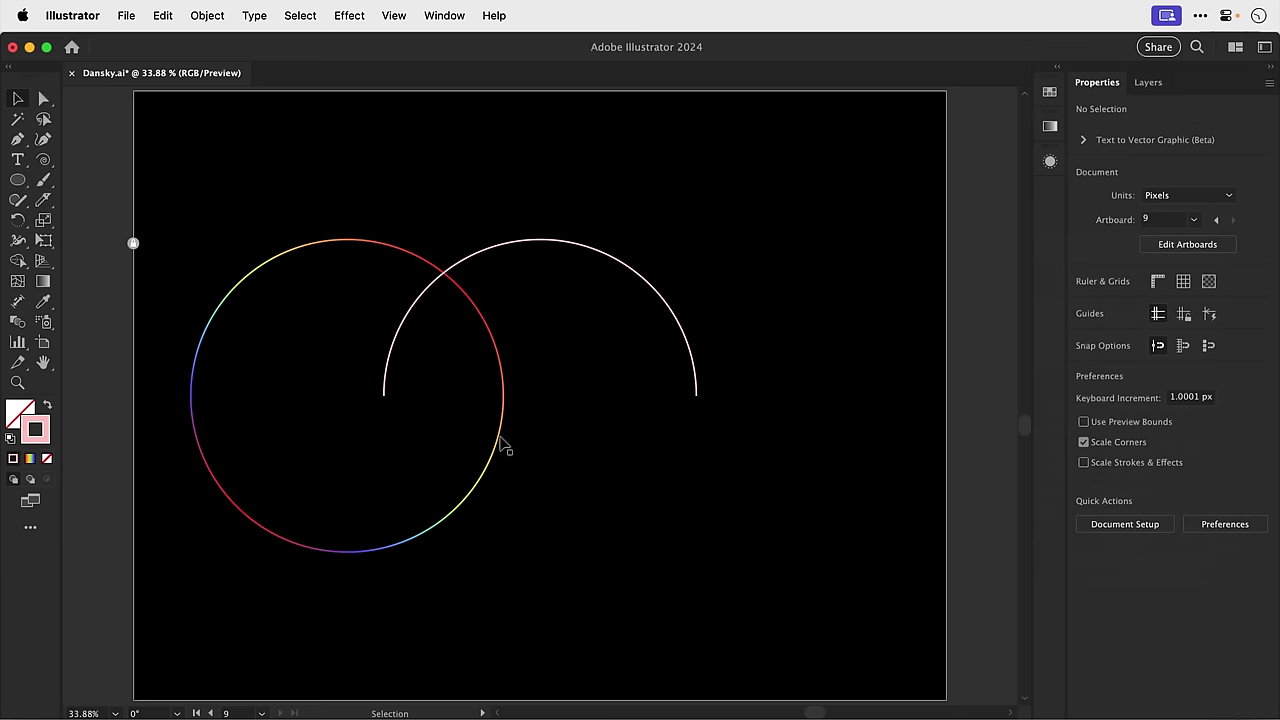
left_click_drag(505, 449, 893, 462)
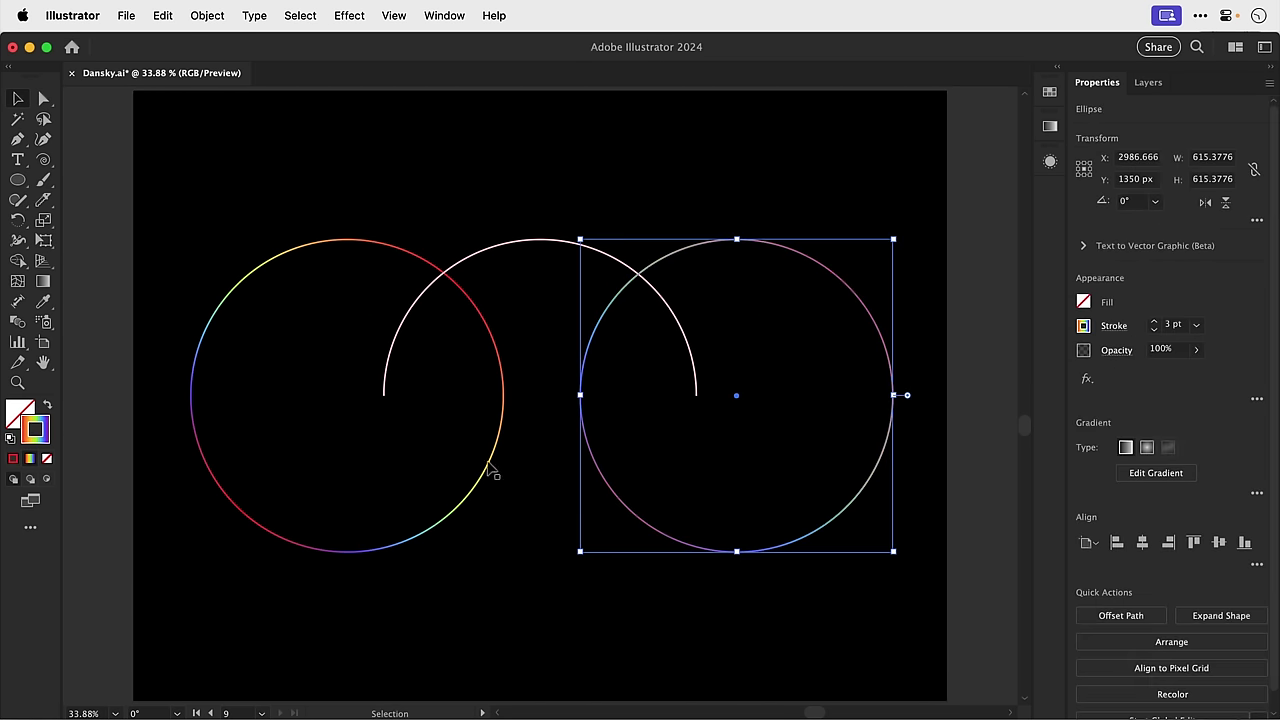
key("super+a")
key("super+alt+b")
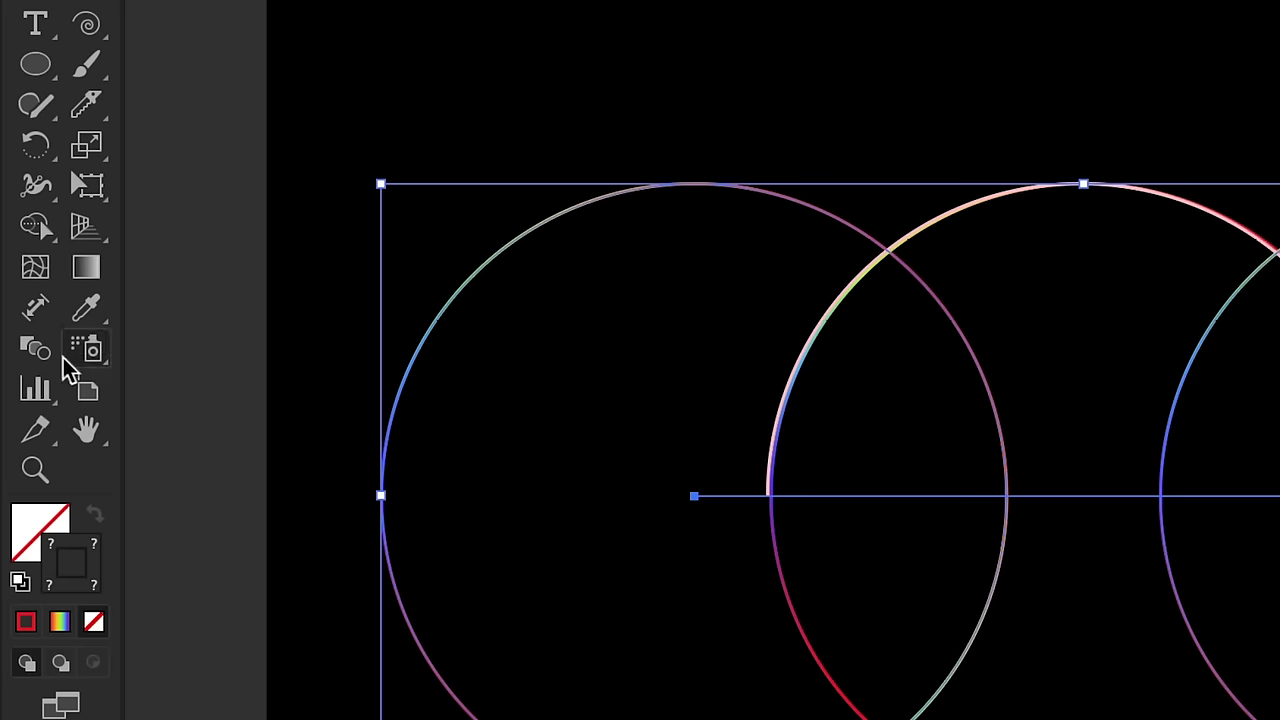
Set the Blend tool options to Specified Steps with 13 steps.
left_click(24, 329)
double_click(45, 355)
left_click(850, 340)
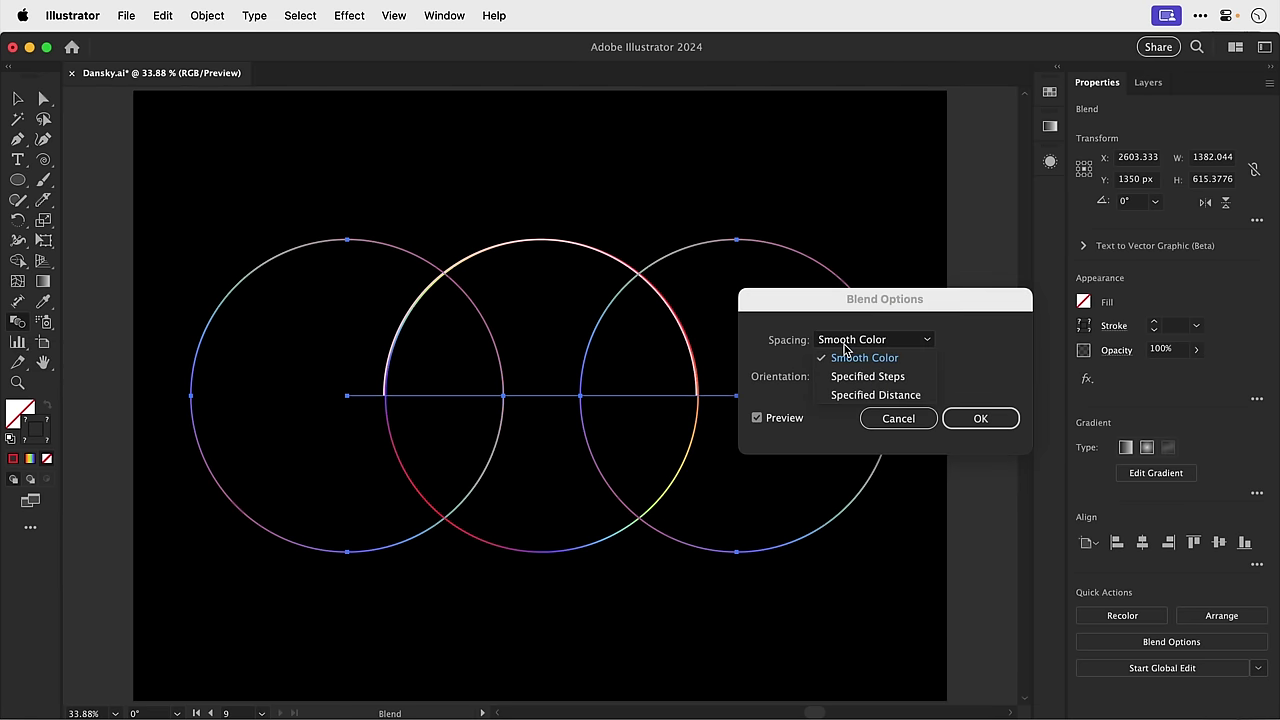
left_click(846, 376)
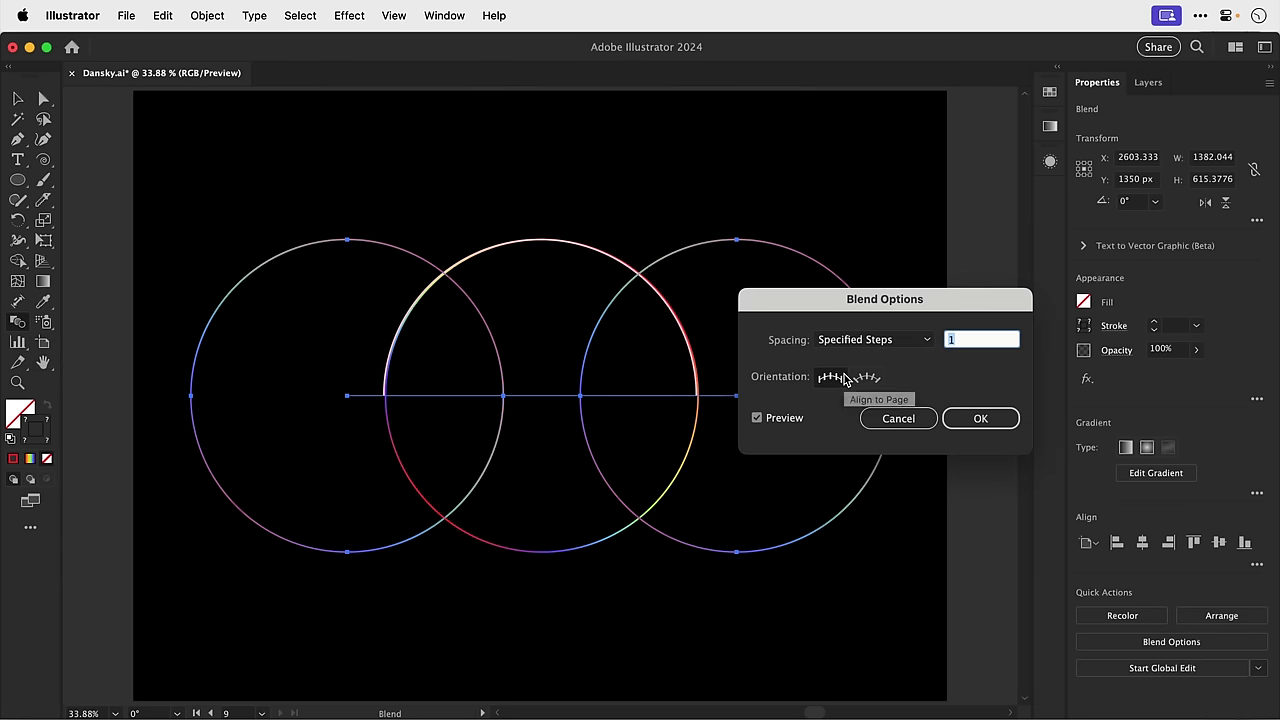
key("Up")
key("Up")
key("Up")
key("Up")
key("Up")
key("Up")
key("Up")
key("Up")
key("Up")
key("Up")
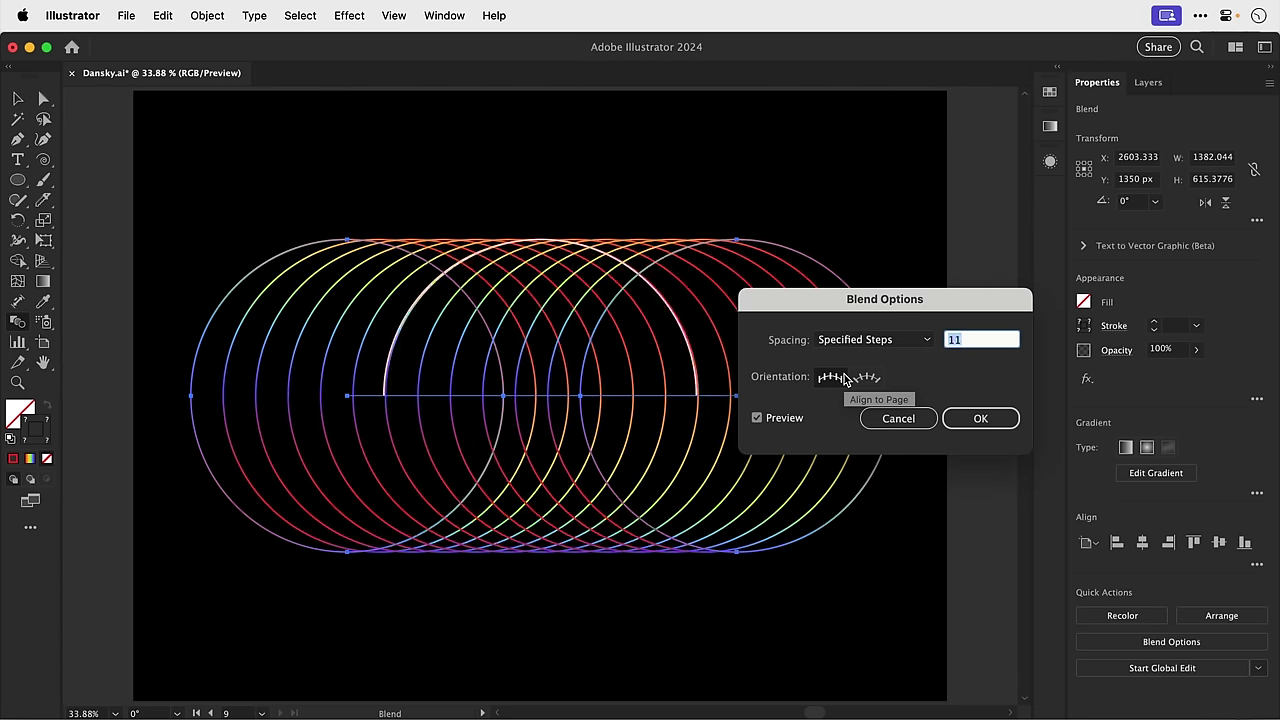
key("Return")
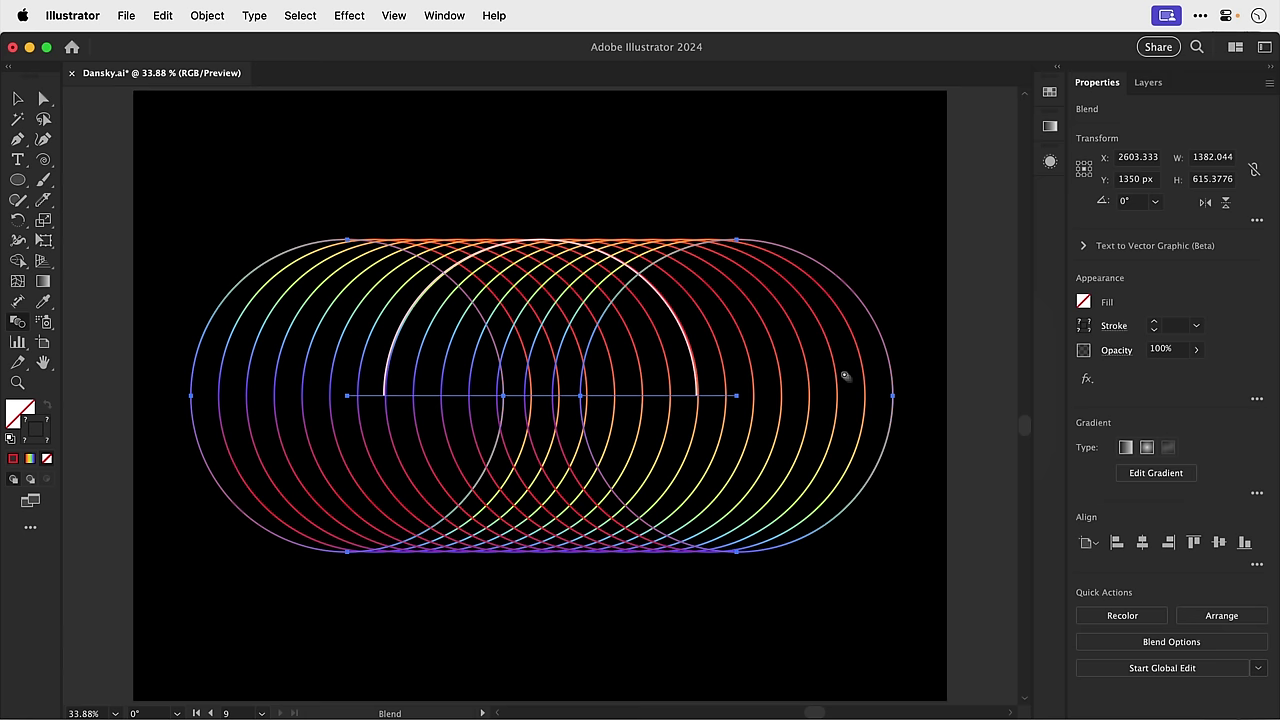
Replace the rainbow blend's spine with the arc and move the blend lower on the artboard.
key("v")
left_click(845, 380)
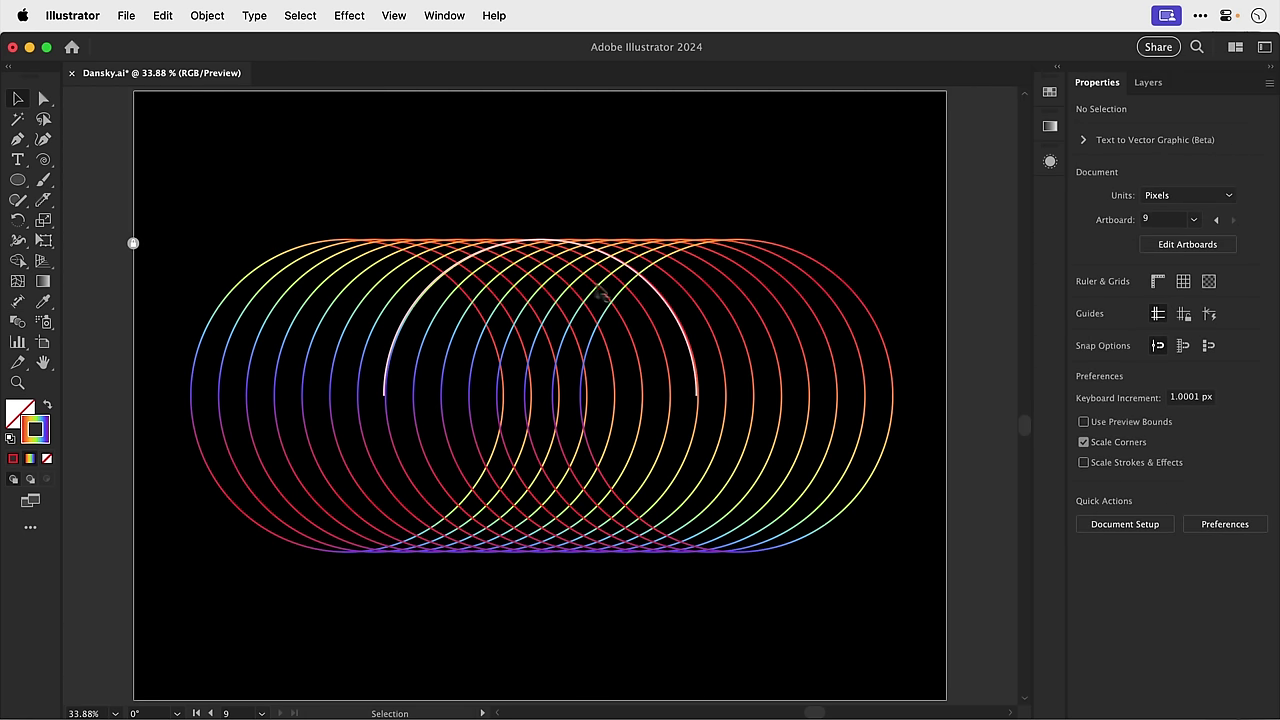
left_click_drag(582, 380, 583, 380)
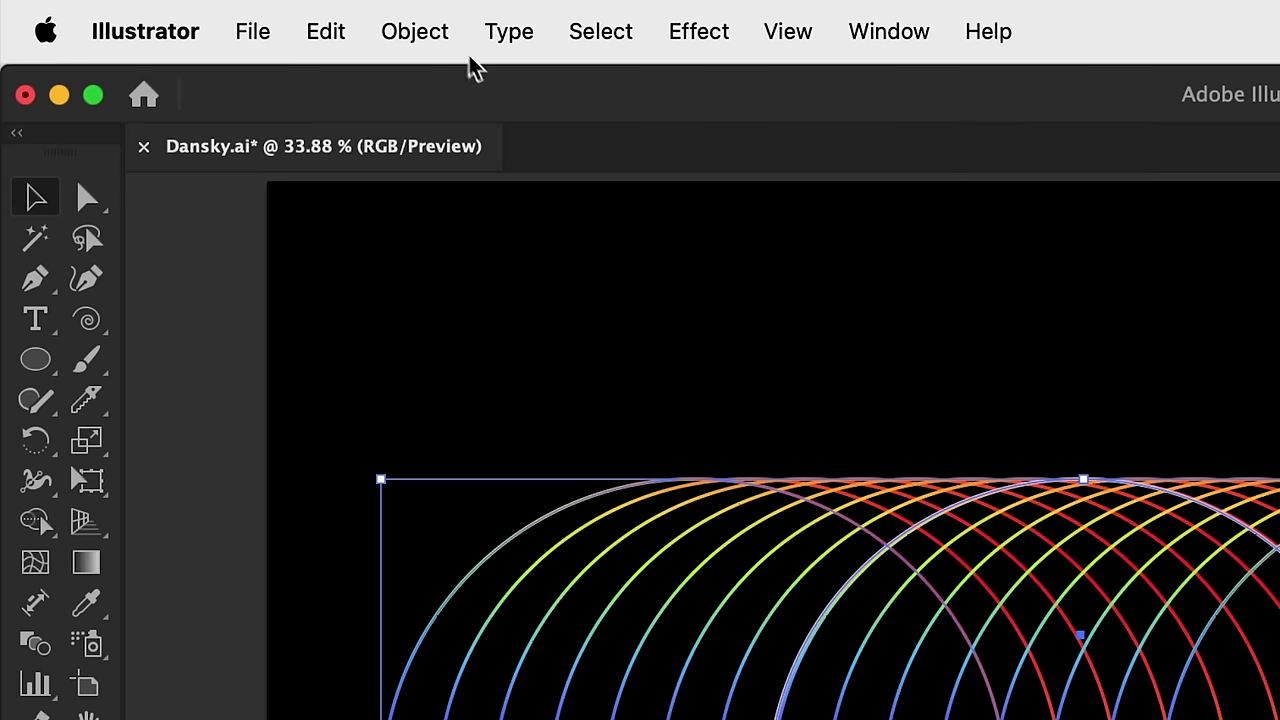
left_click(221, 20)
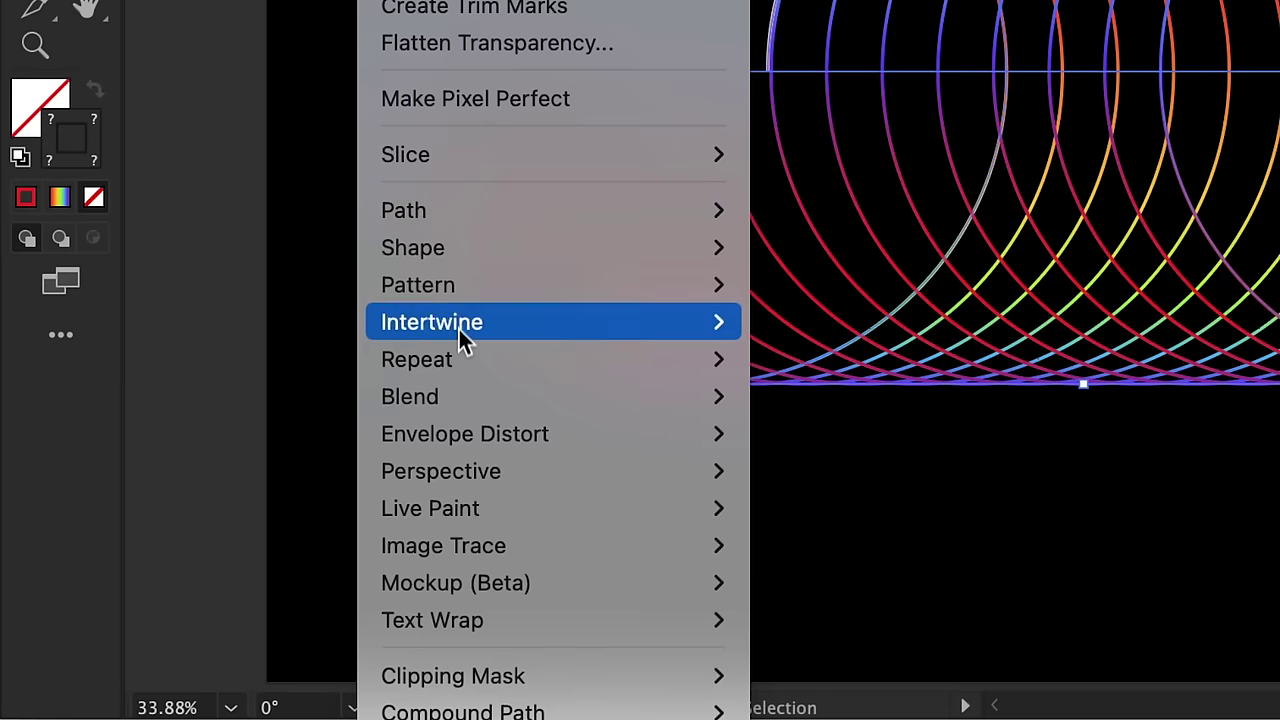
mouse_move(463, 719)
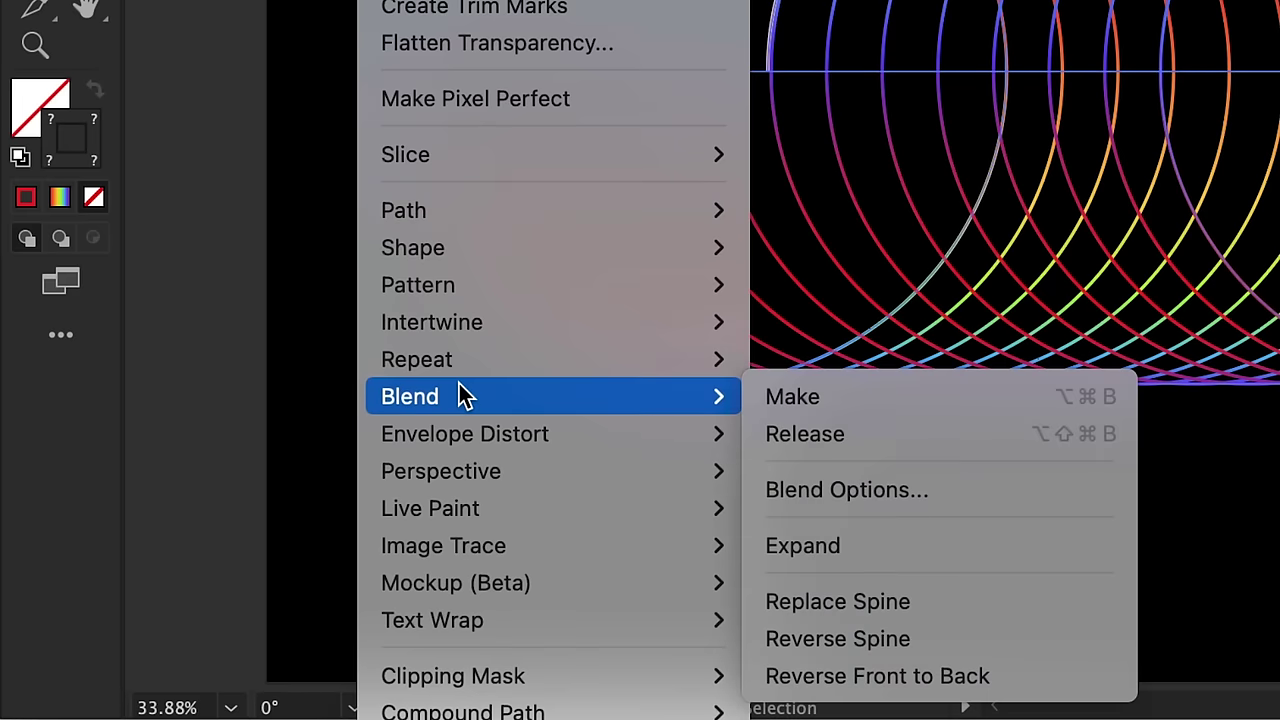
left_click(765, 397)
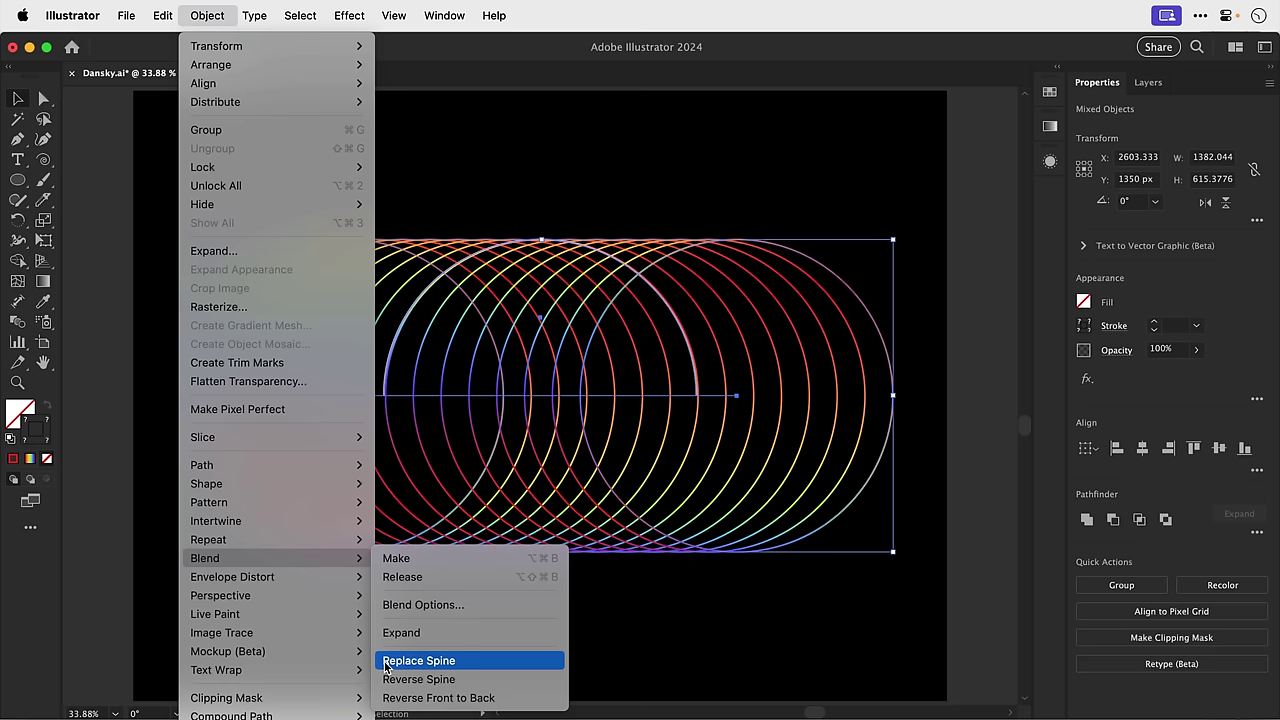
left_click(418, 661)
left_click(388, 668)
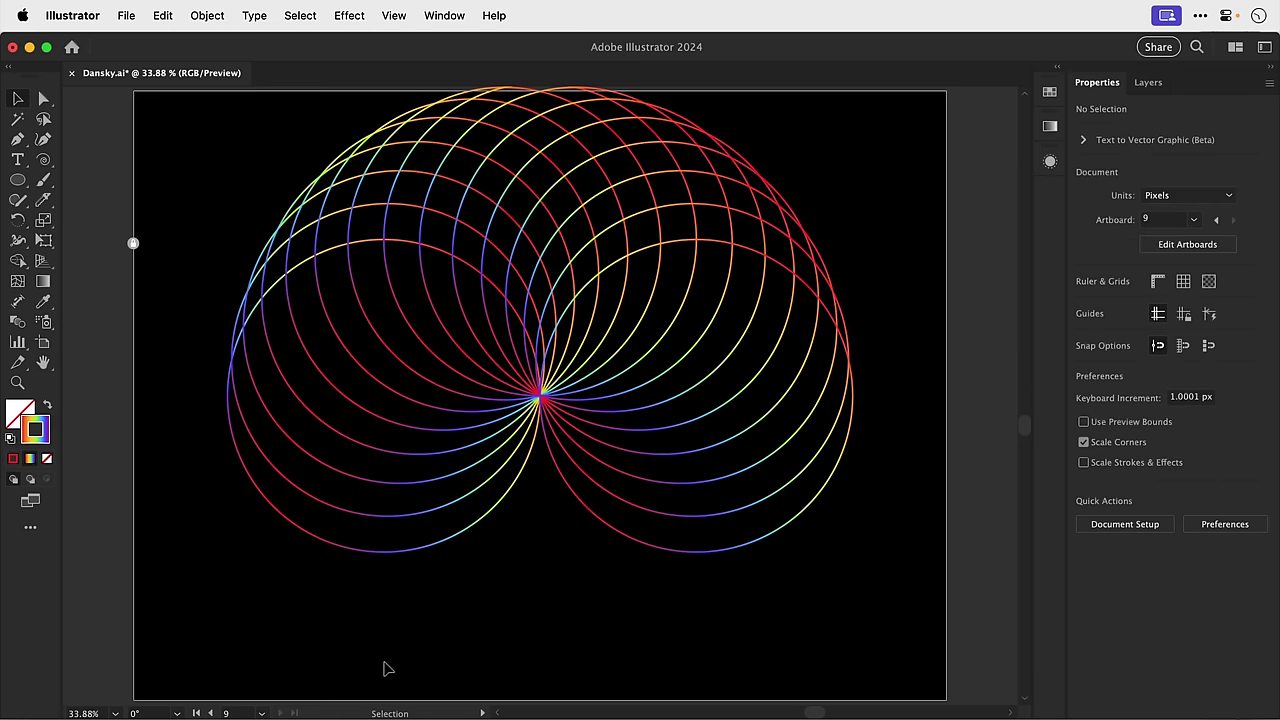
left_click_drag(475, 540, 480, 606)
Raise the rainbow blend to 27 steps and drag a spine anchor so the rings curl into a spiral.
left_click(481, 608)
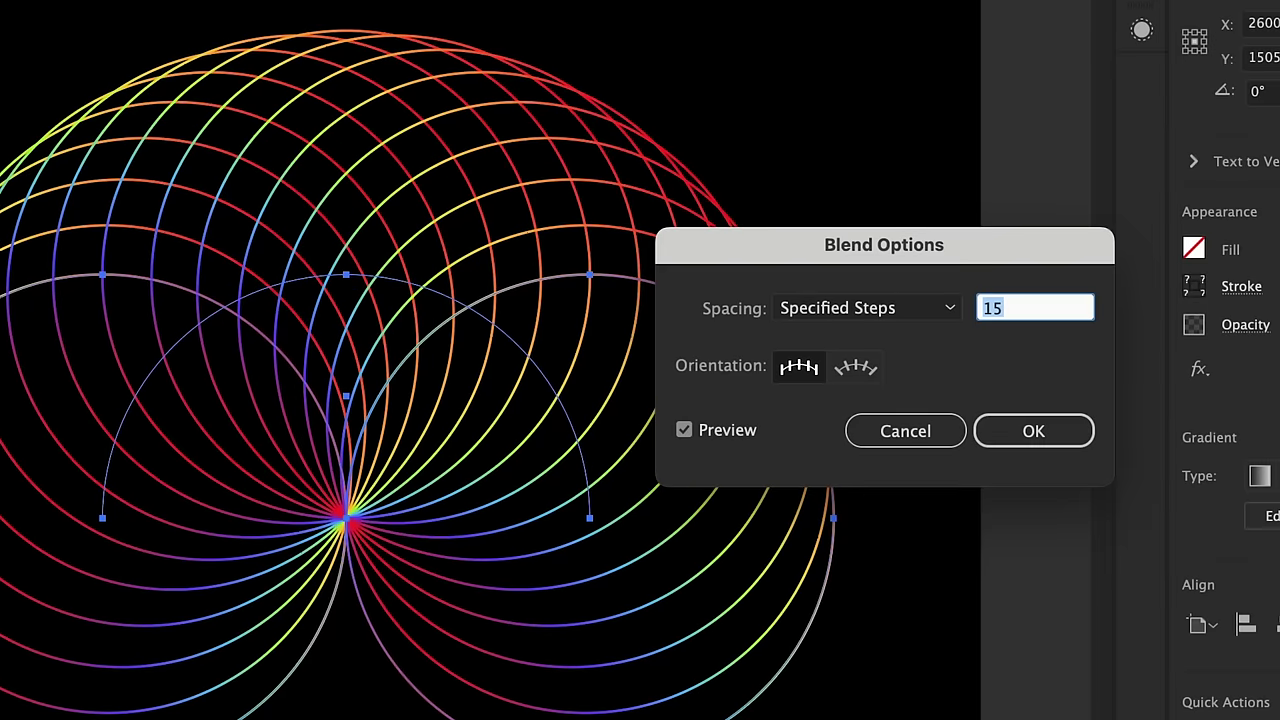
key("Up")
key("Up")
key("Up")
key("Up")
key("Up")
key("Up")
key("Up")
key("Up")
key("Up")
key("Up")
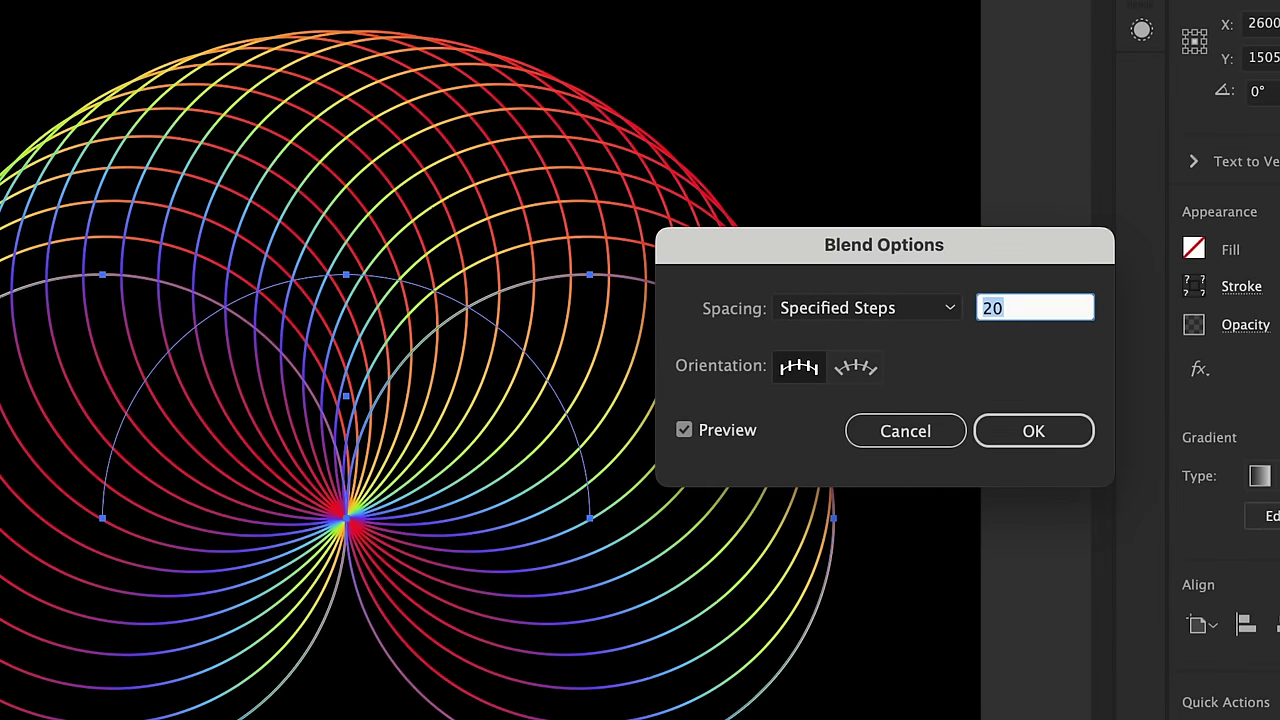
key("Up")
key("Up")
key("Up")
key("Up")
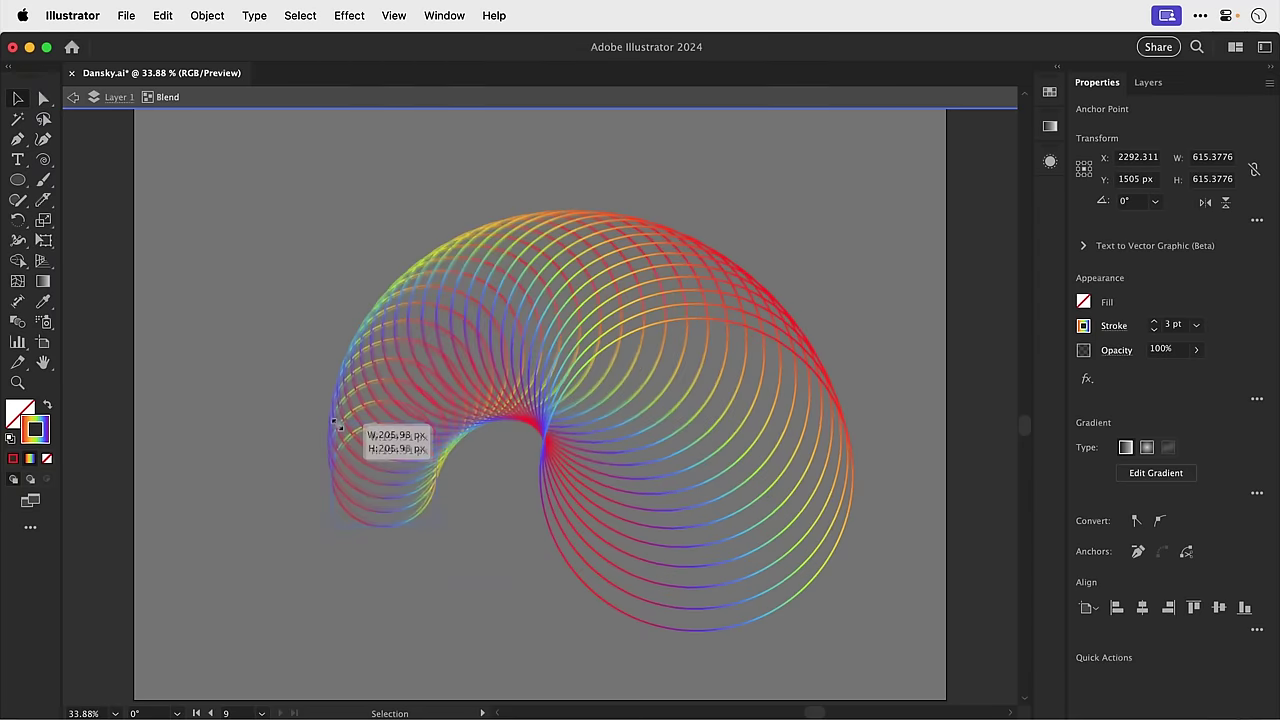
mouse_move(337, 420)
left_mouse_down()
mouse_move(349, 429)
mouse_move(160, 262)
mouse_move(335, 429)
left_mouse_up()
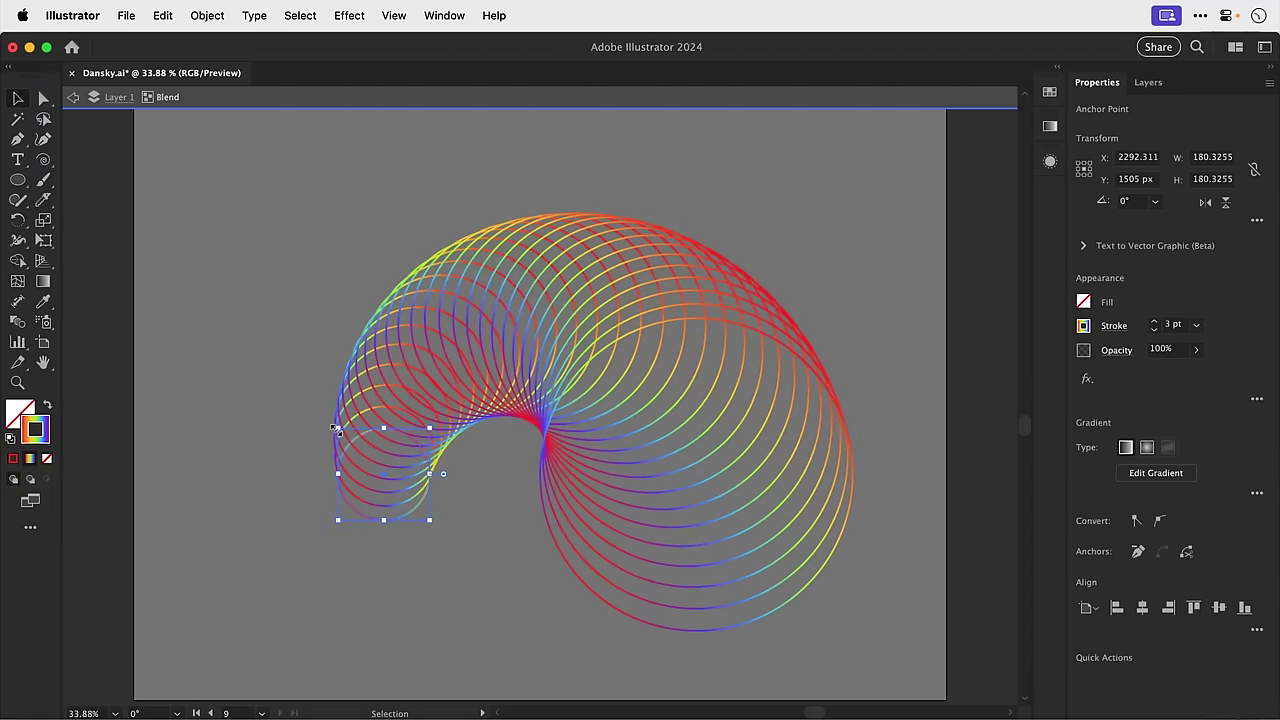
double_click(236, 385)
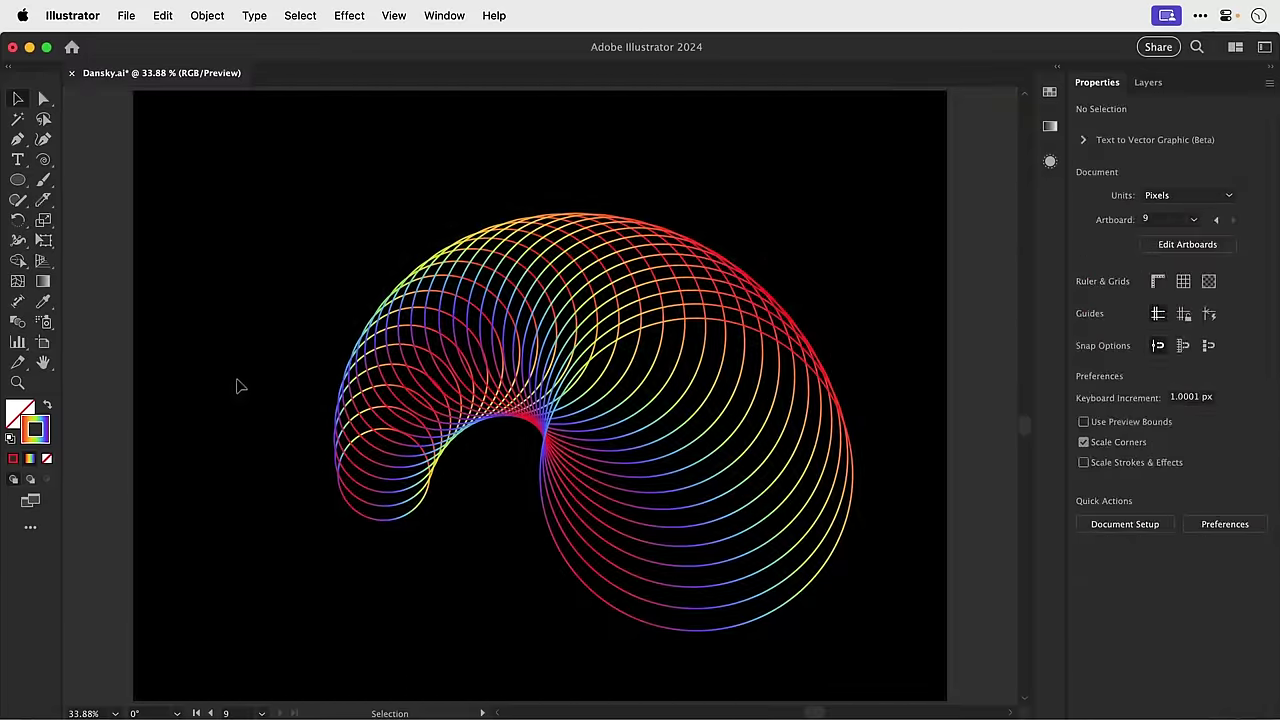